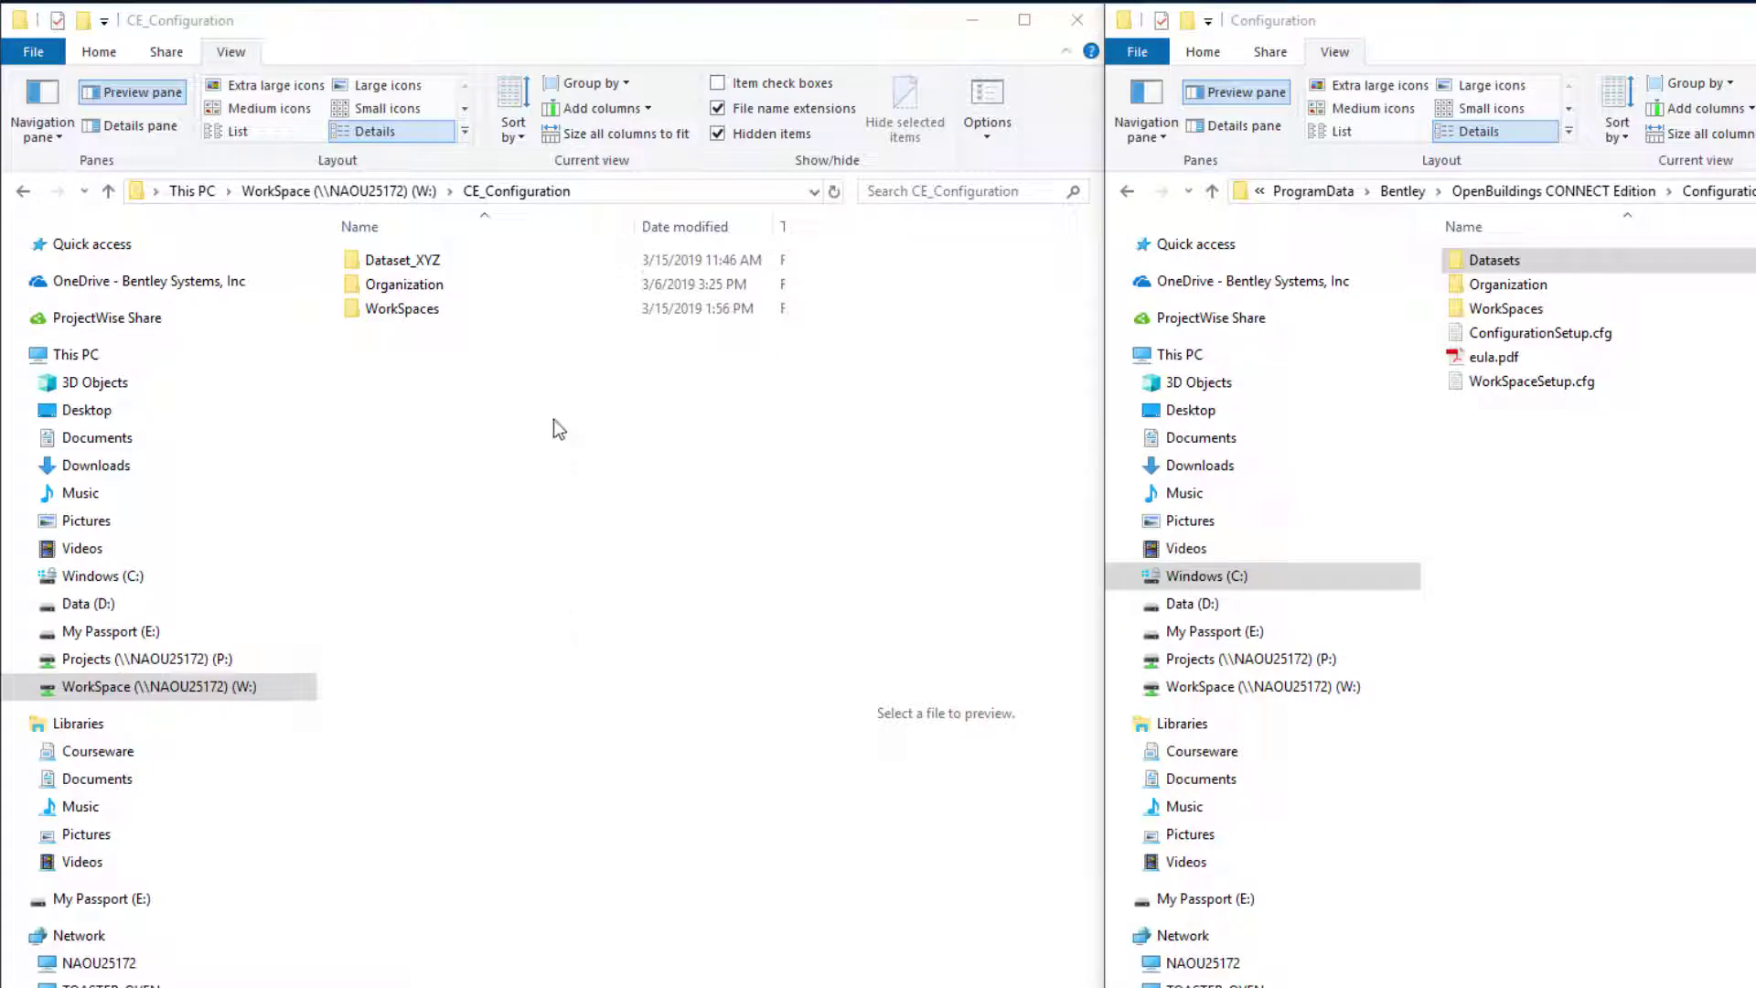
# In the left Explorer window, go into WorkSpaces\XYZ_WorkSpace\Standards\seed.
pyautogui.doubleClick(425, 314)
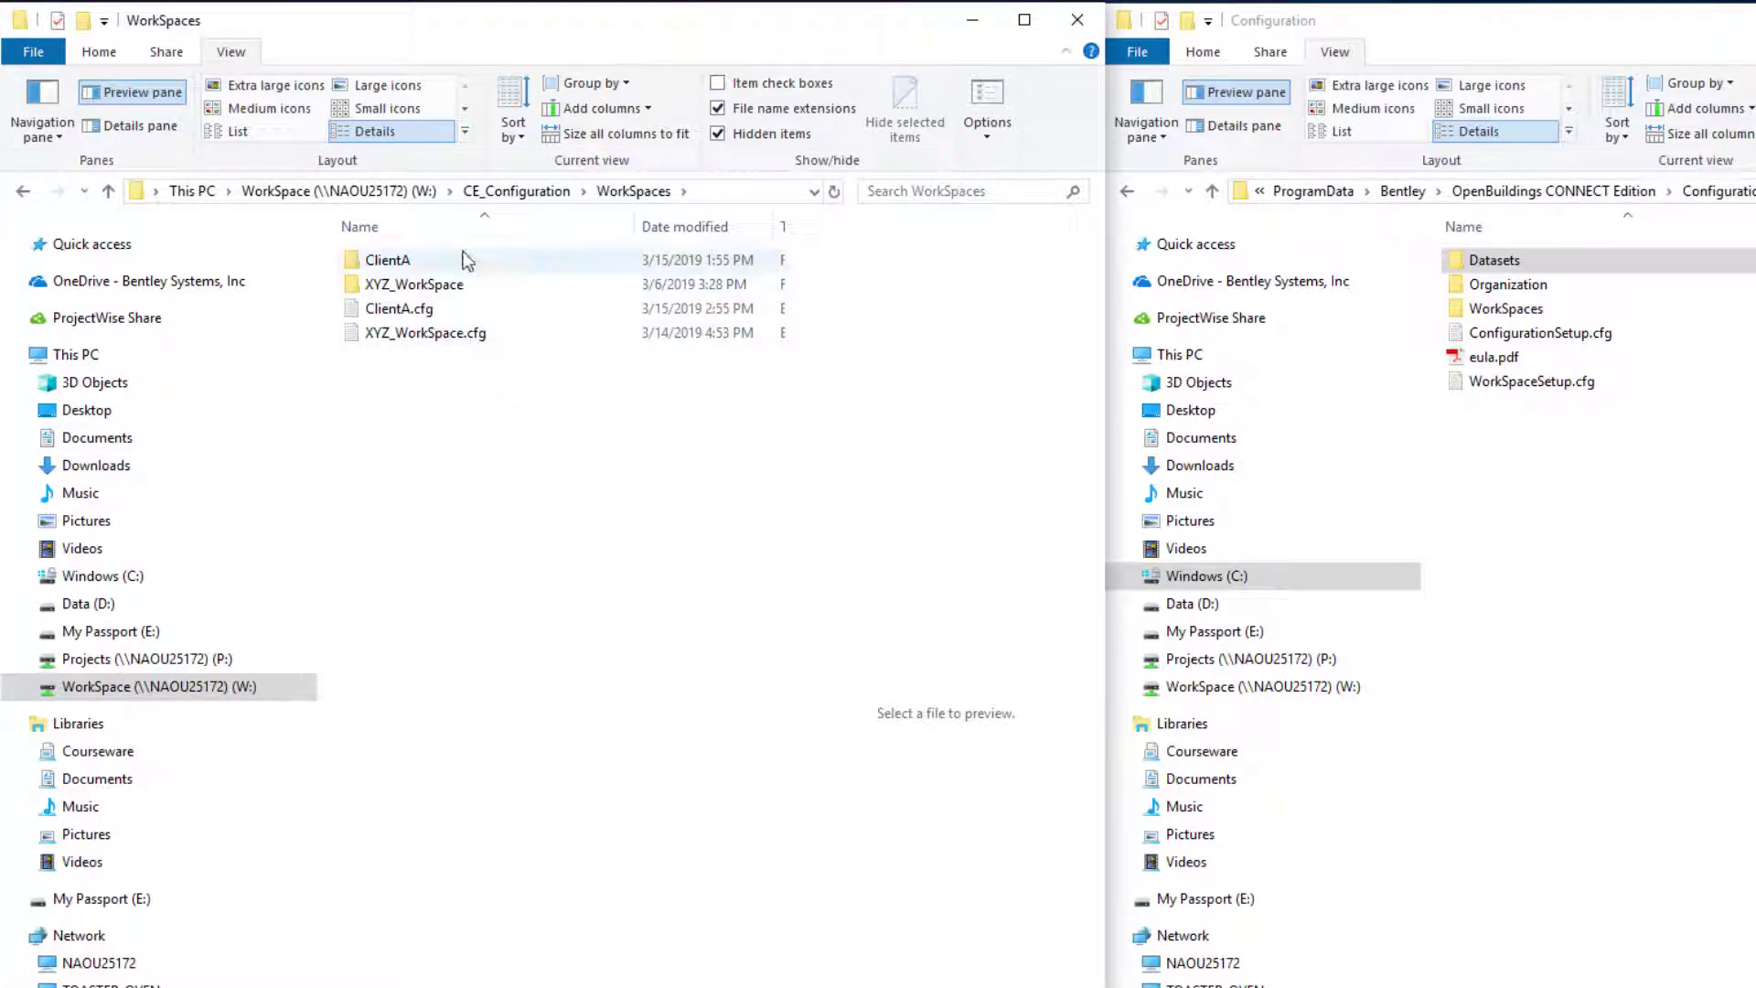
pyautogui.click(421, 287)
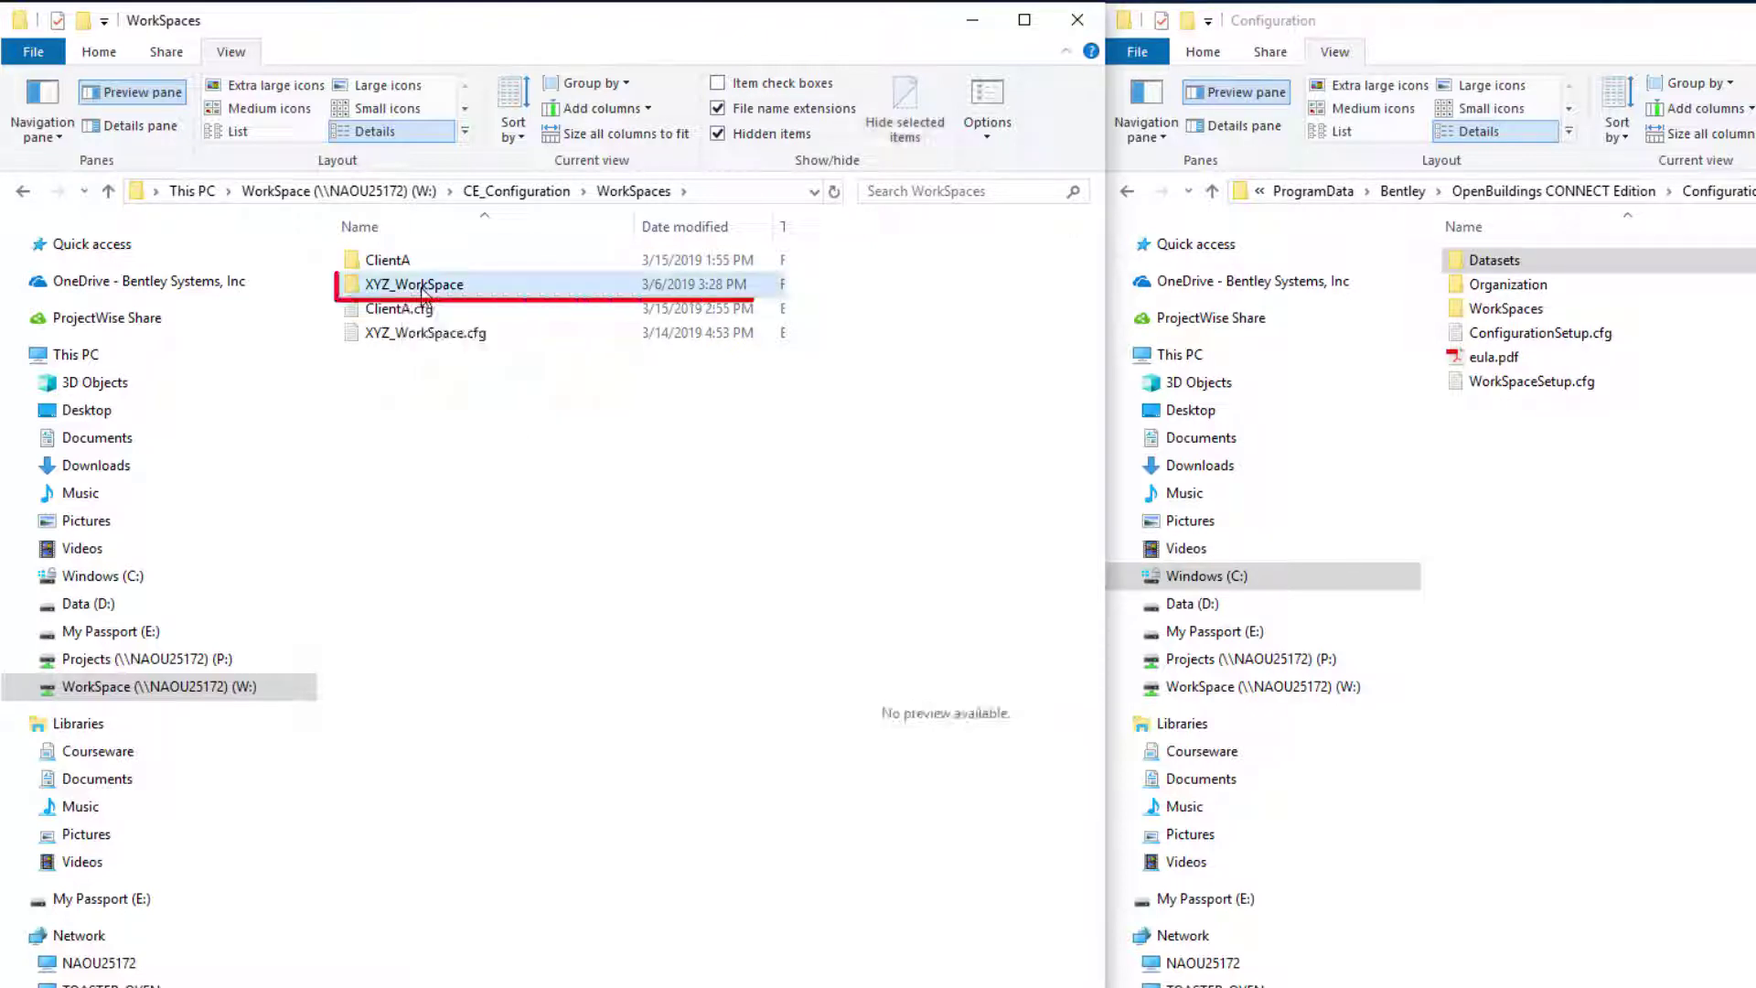
pyautogui.press('F2')
pyautogui.press('Return')
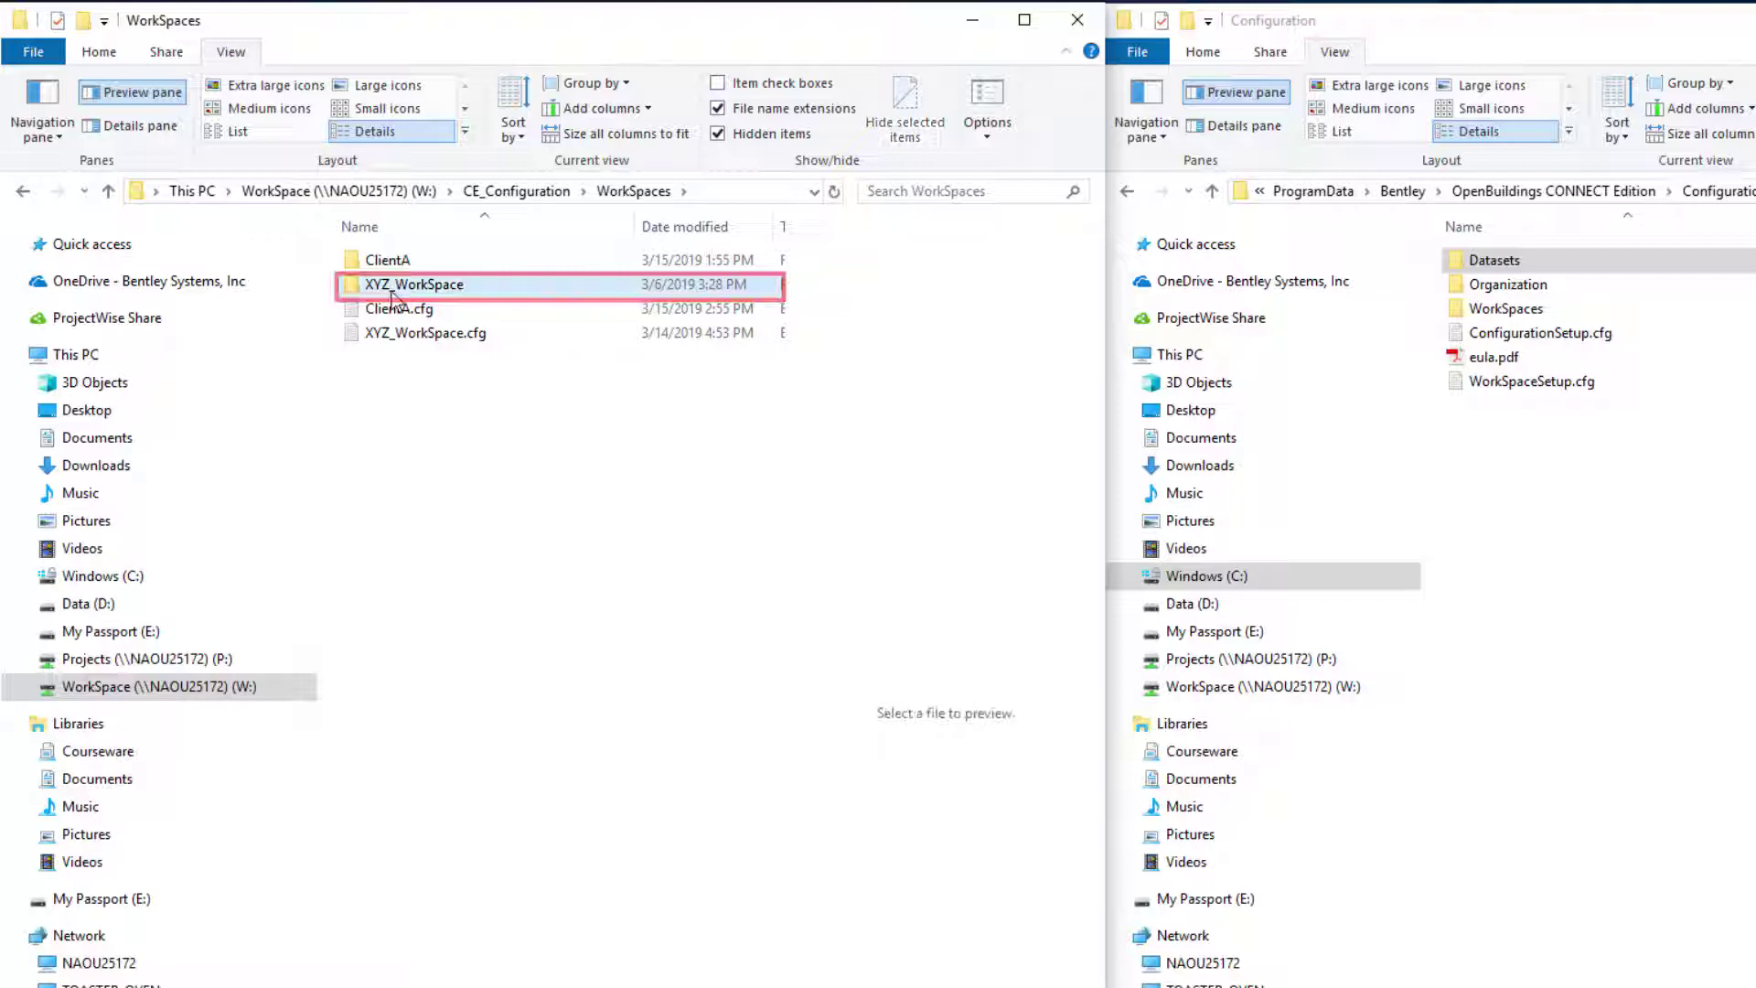
pyautogui.doubleClick(393, 287)
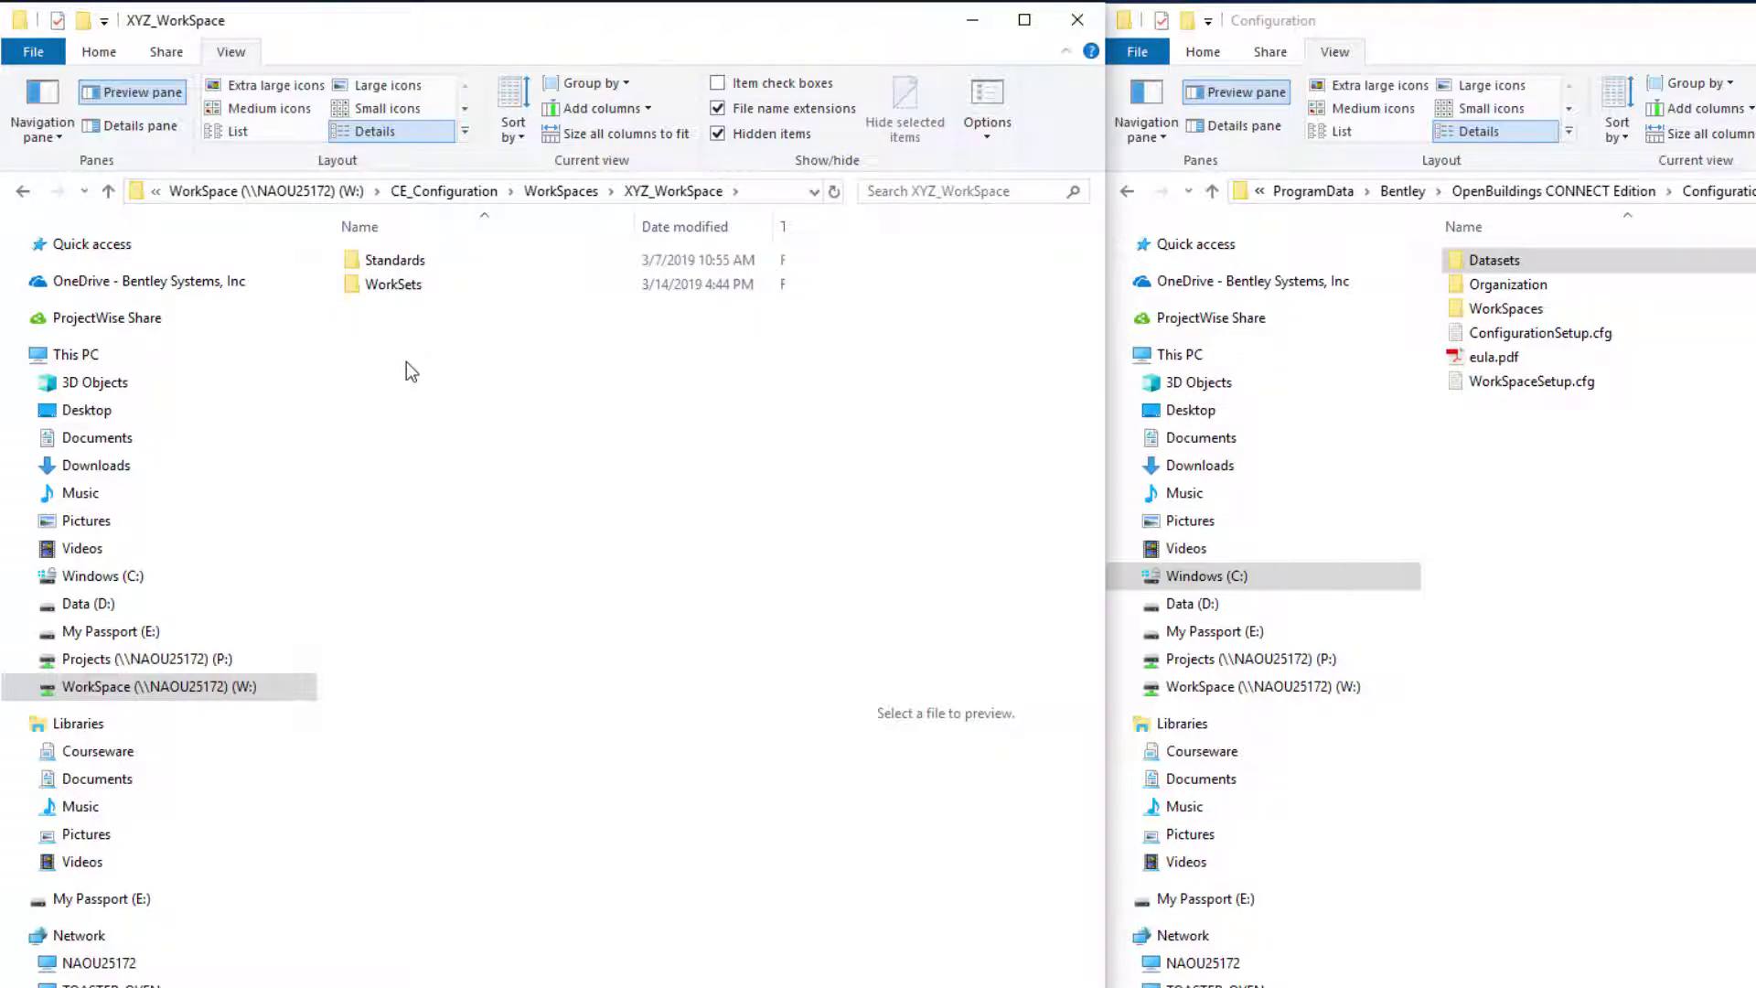
pyautogui.click(408, 265)
pyautogui.press('F2')
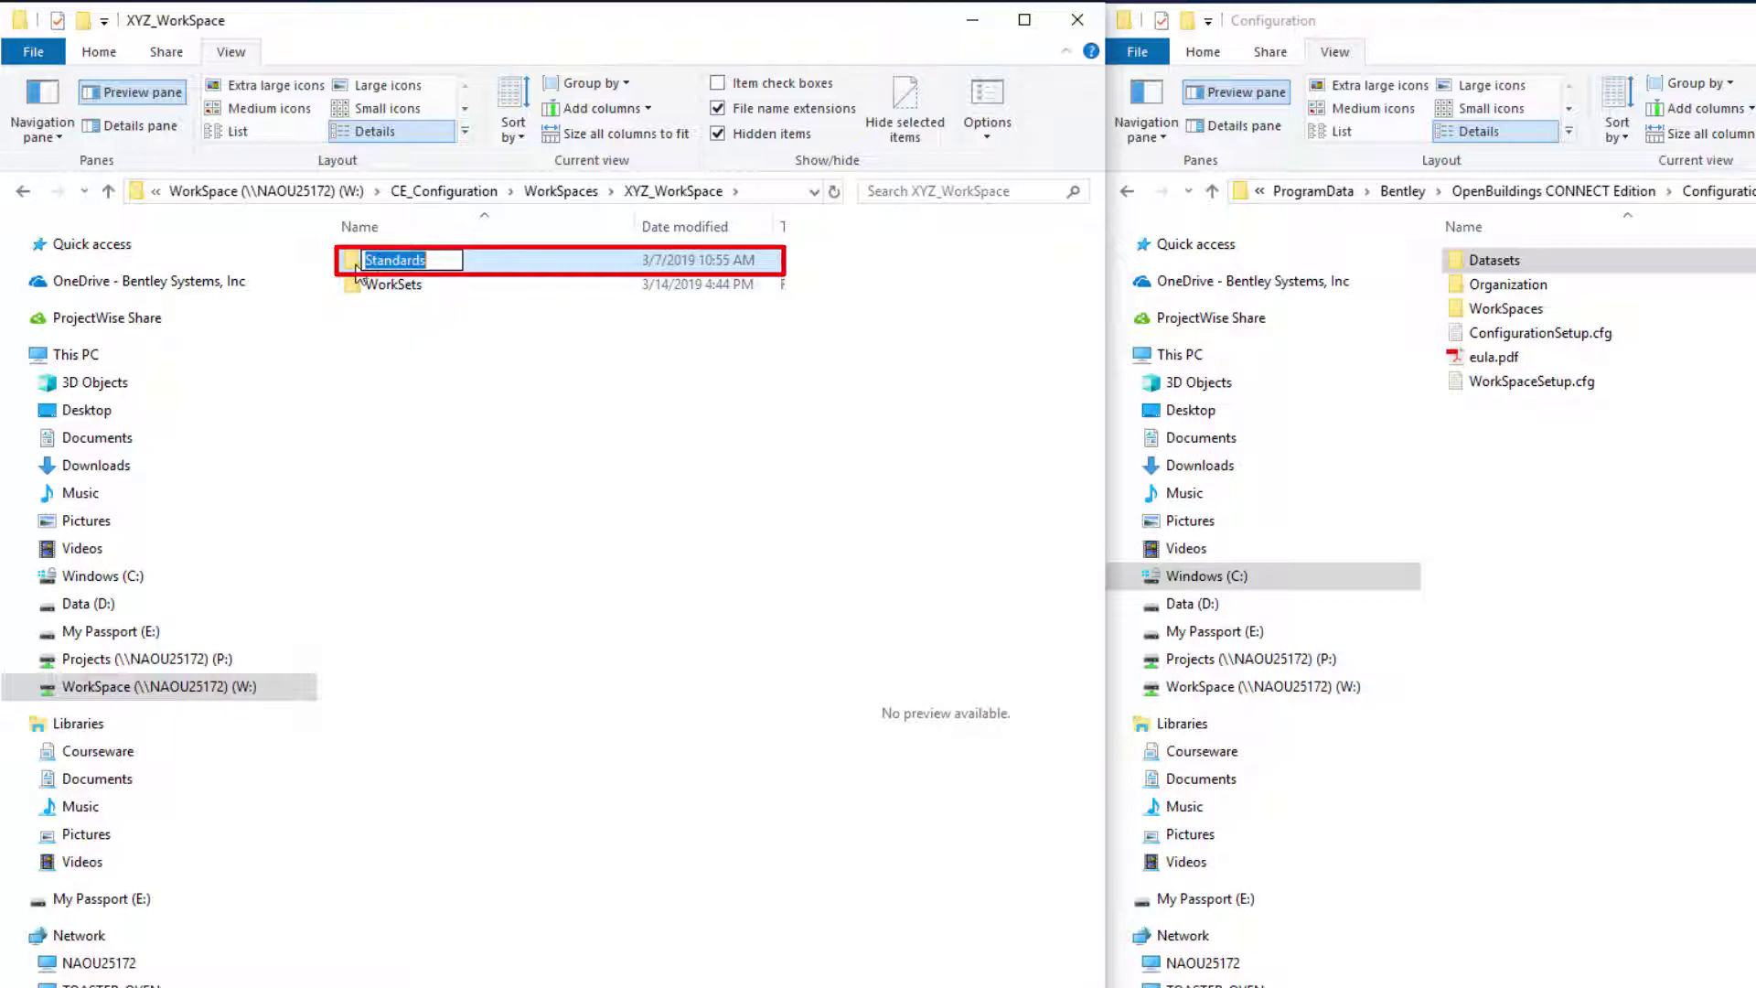
pyautogui.press('Return')
pyautogui.doubleClick(354, 265)
pyautogui.click(397, 529)
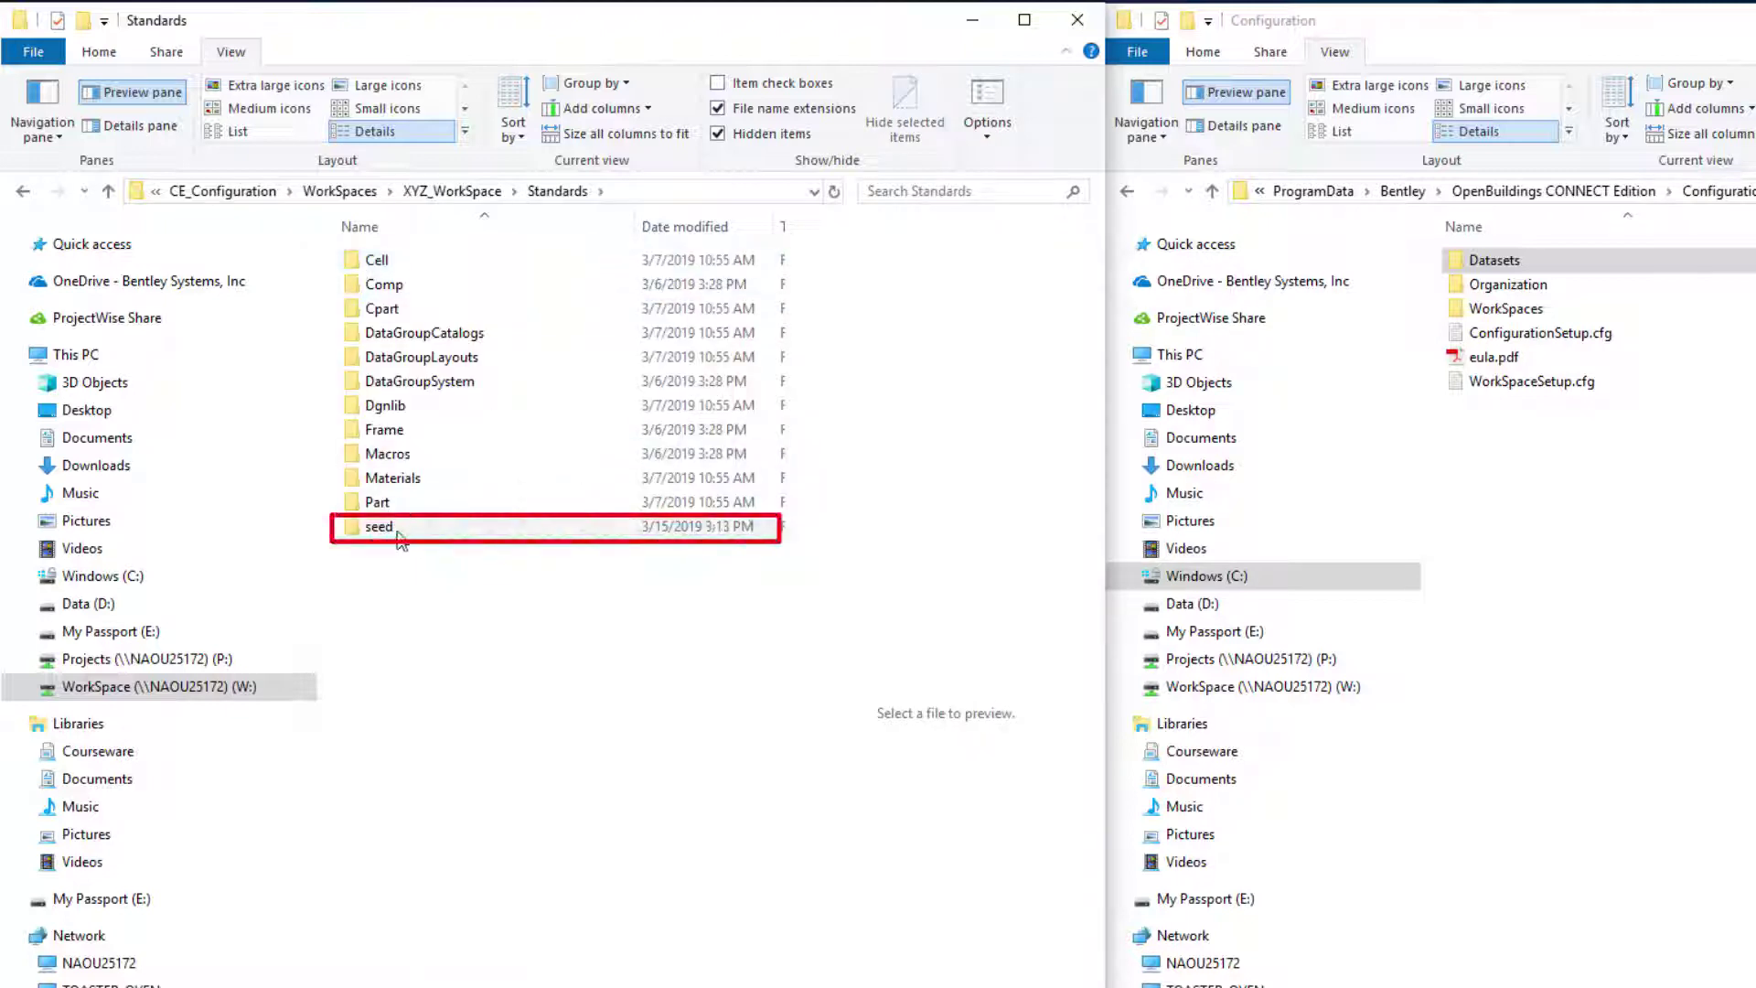
pyautogui.doubleClick(397, 528)
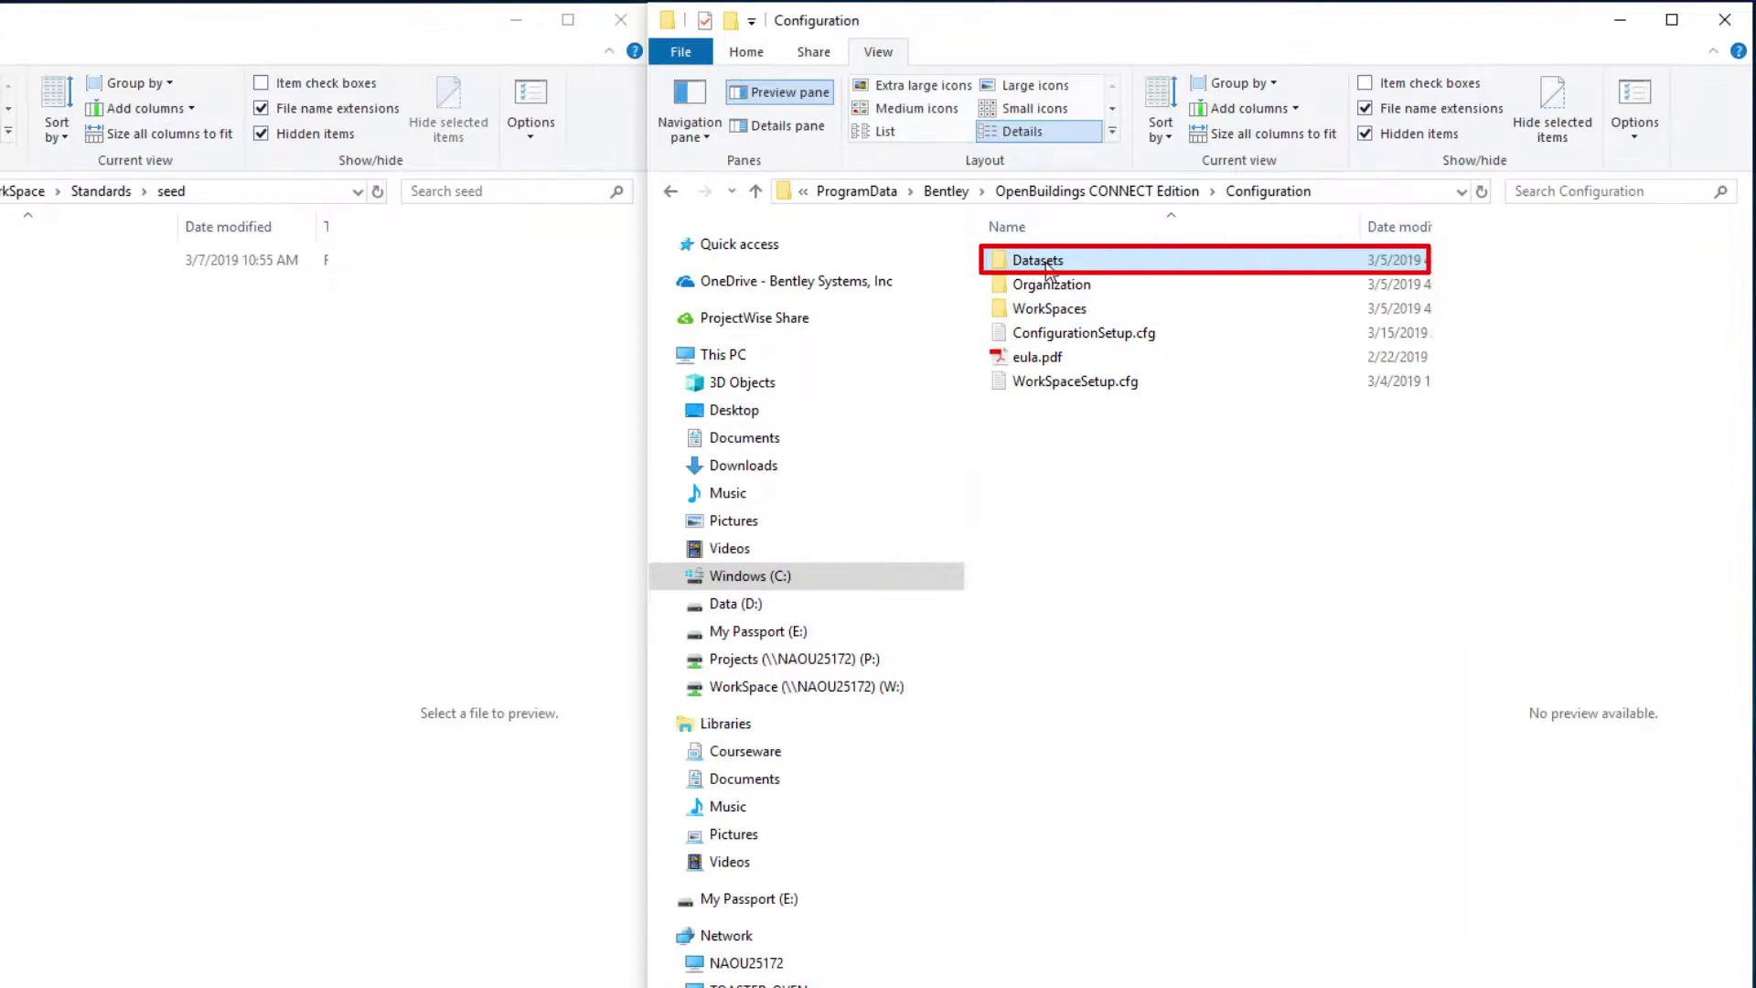
# In Datasets\Dataset_US\Seed, select DesignSeed.dgn, DrawingSeed.dgn and SheetSeed_ARCH.dgn.
pyautogui.doubleClick(1047, 262)
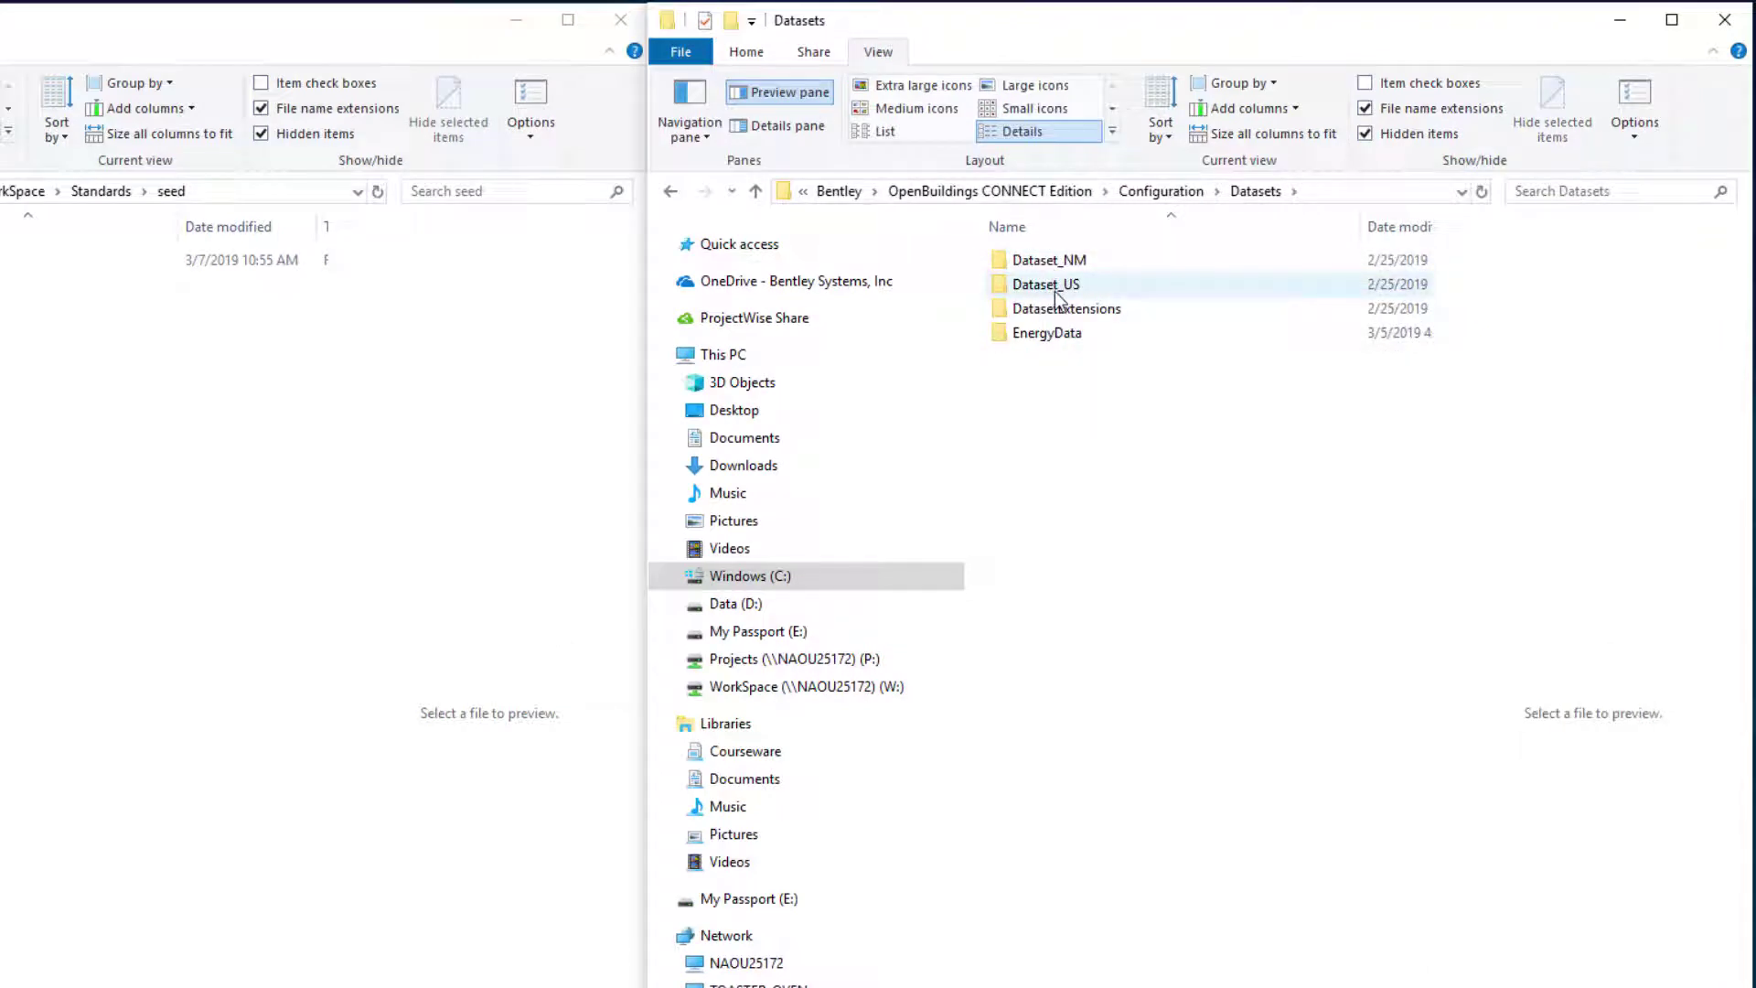
pyautogui.doubleClick(1056, 289)
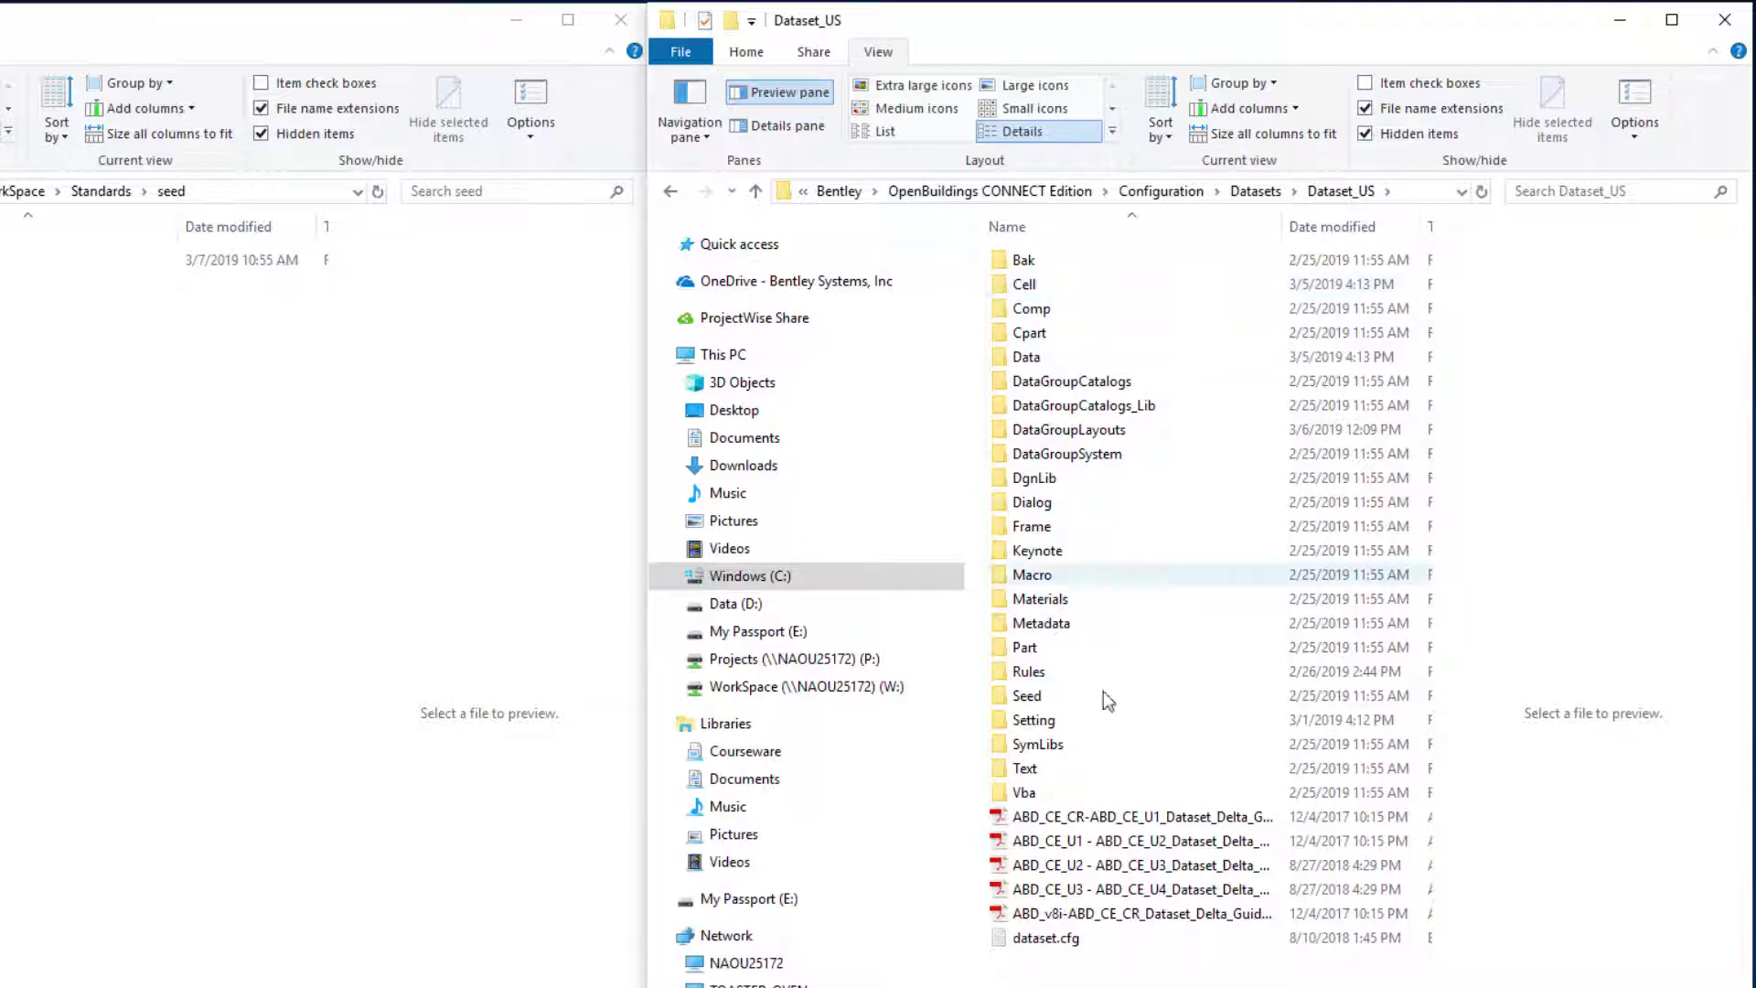
pyautogui.click(1051, 695)
pyautogui.doubleClick(1050, 697)
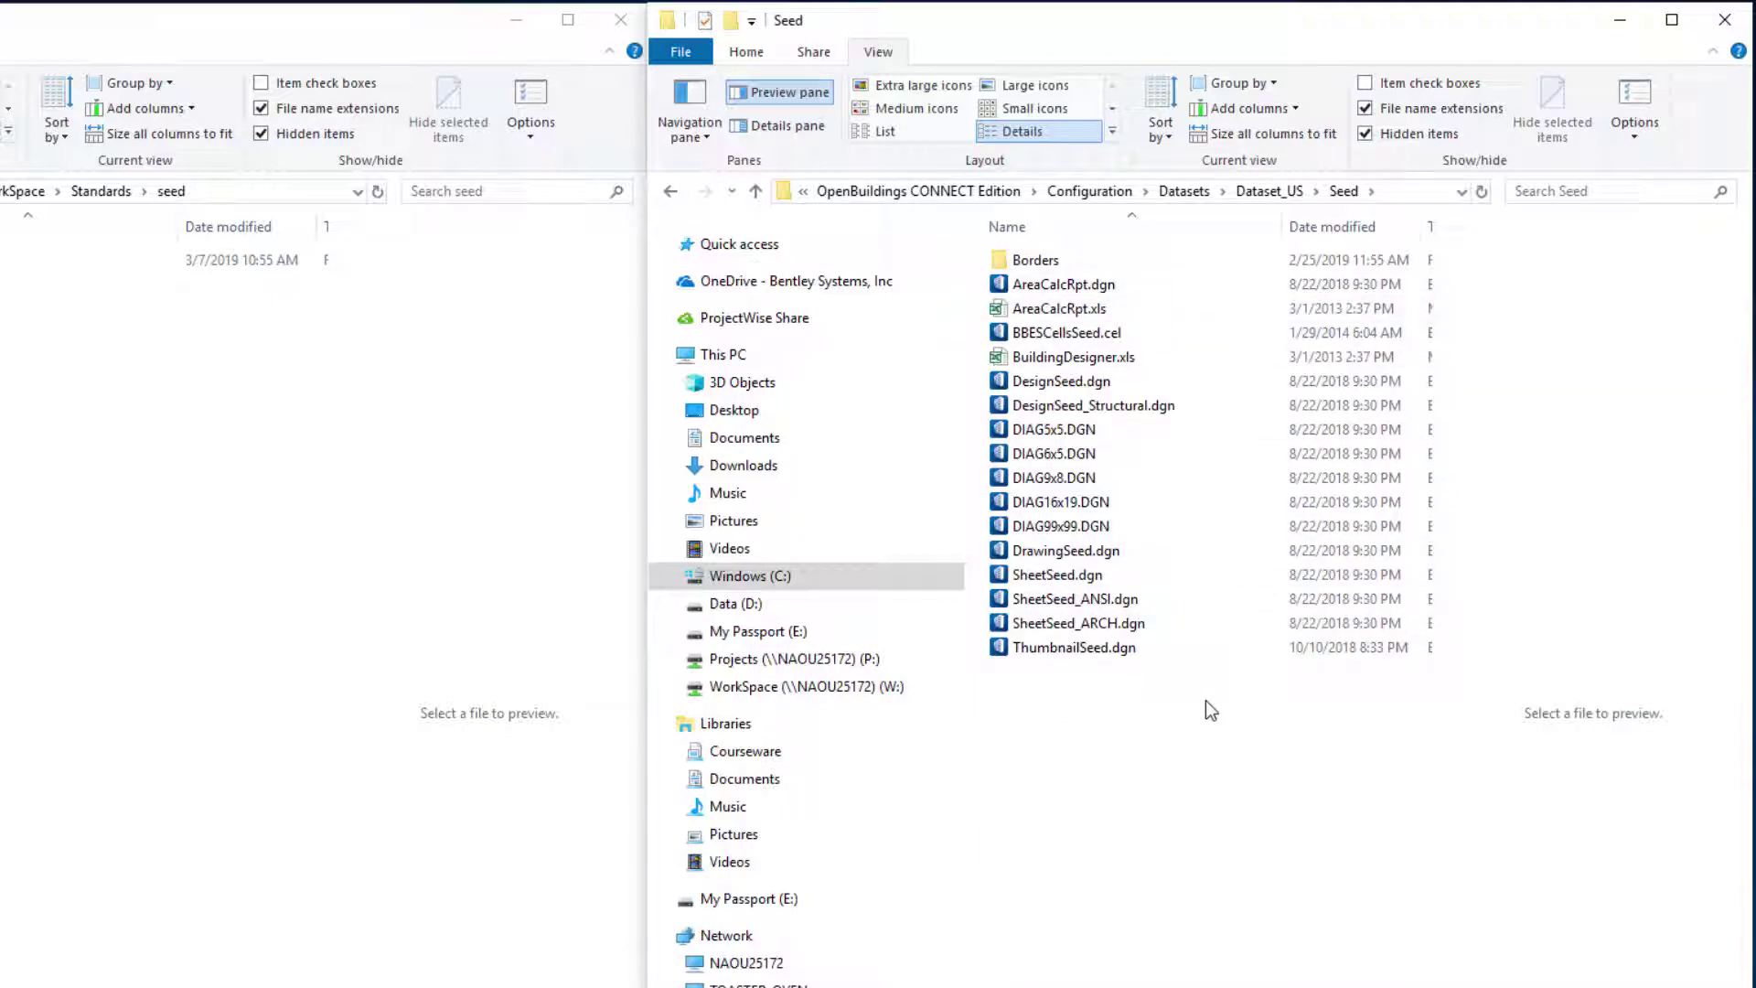
pyautogui.click(1169, 382)
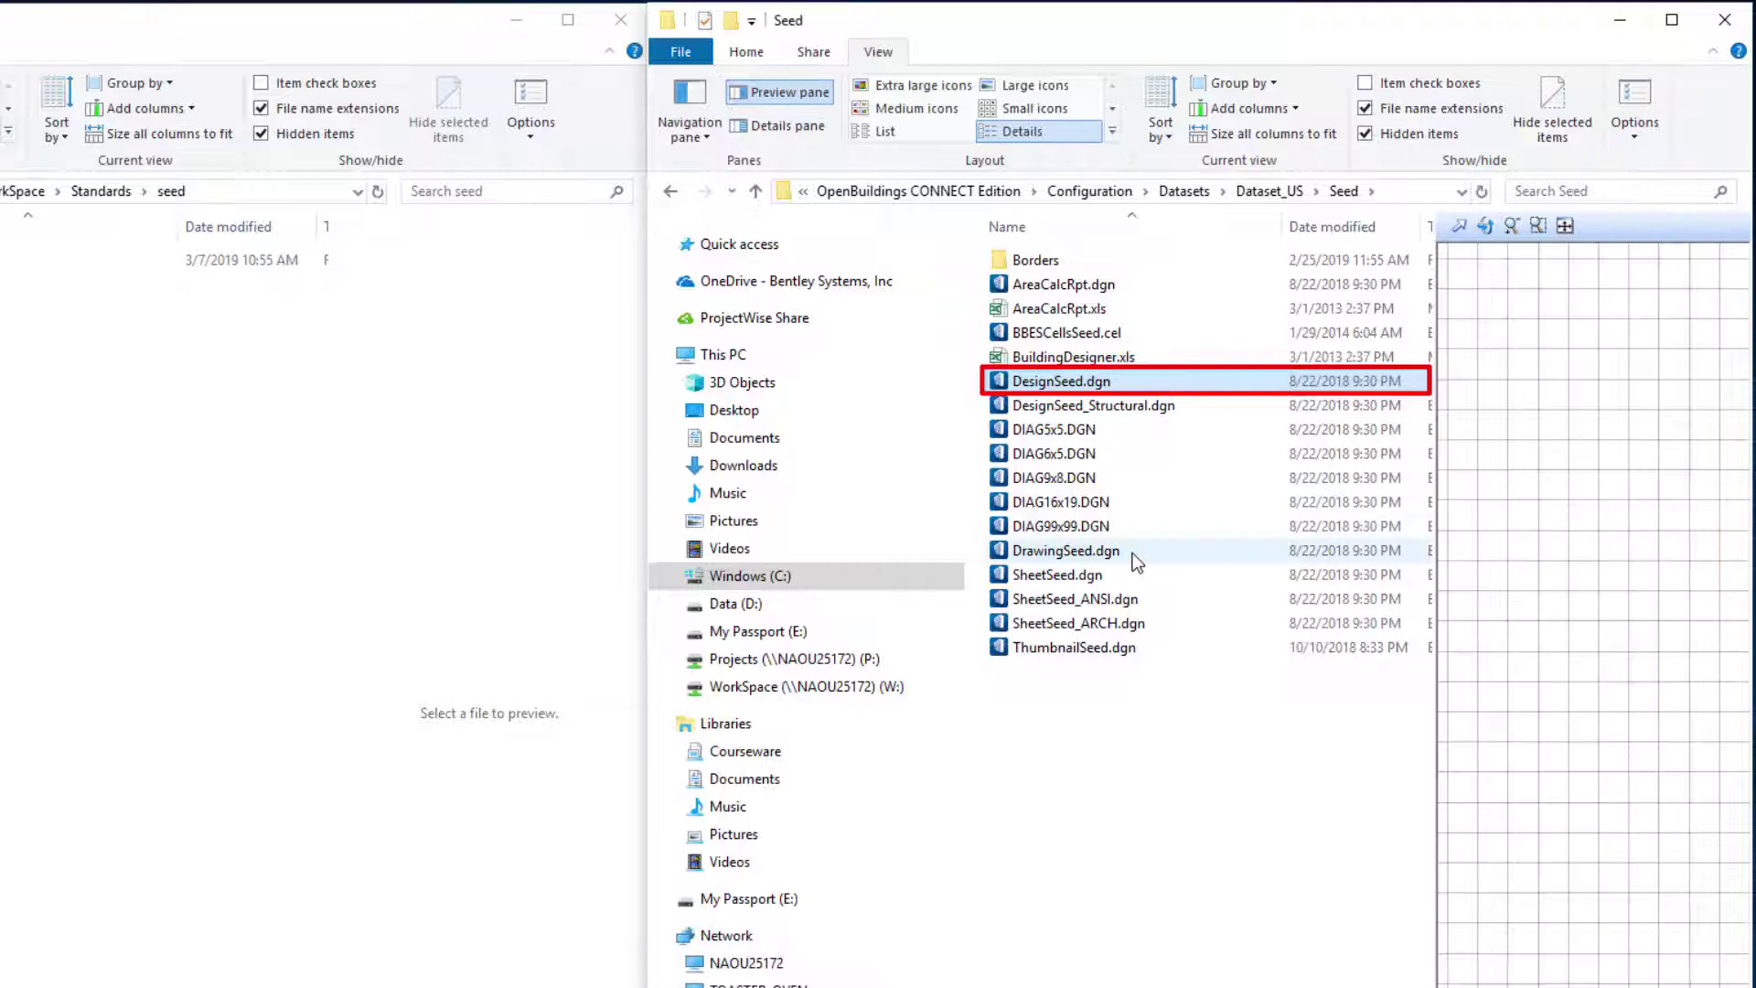
pyautogui.keyDown('ctrl'); pyautogui.click(1097, 553); pyautogui.keyUp('ctrl')
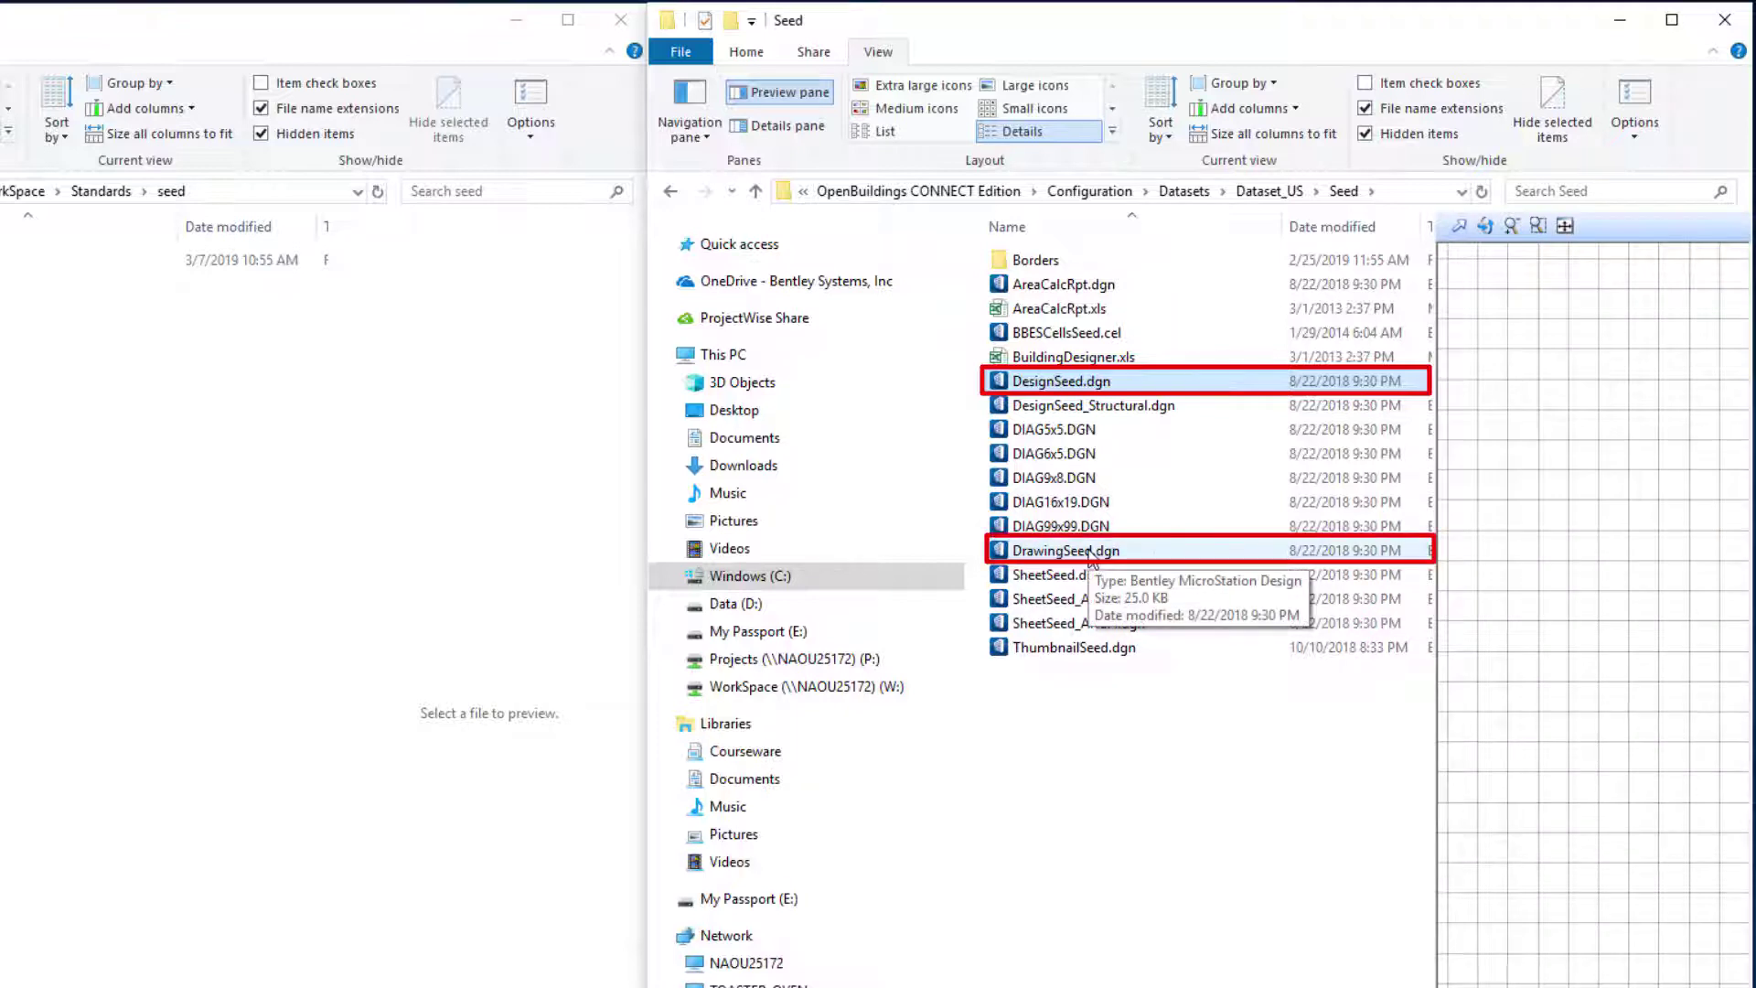
pyautogui.keyDown('ctrl'); pyautogui.click(1058, 630); pyautogui.keyUp('ctrl')
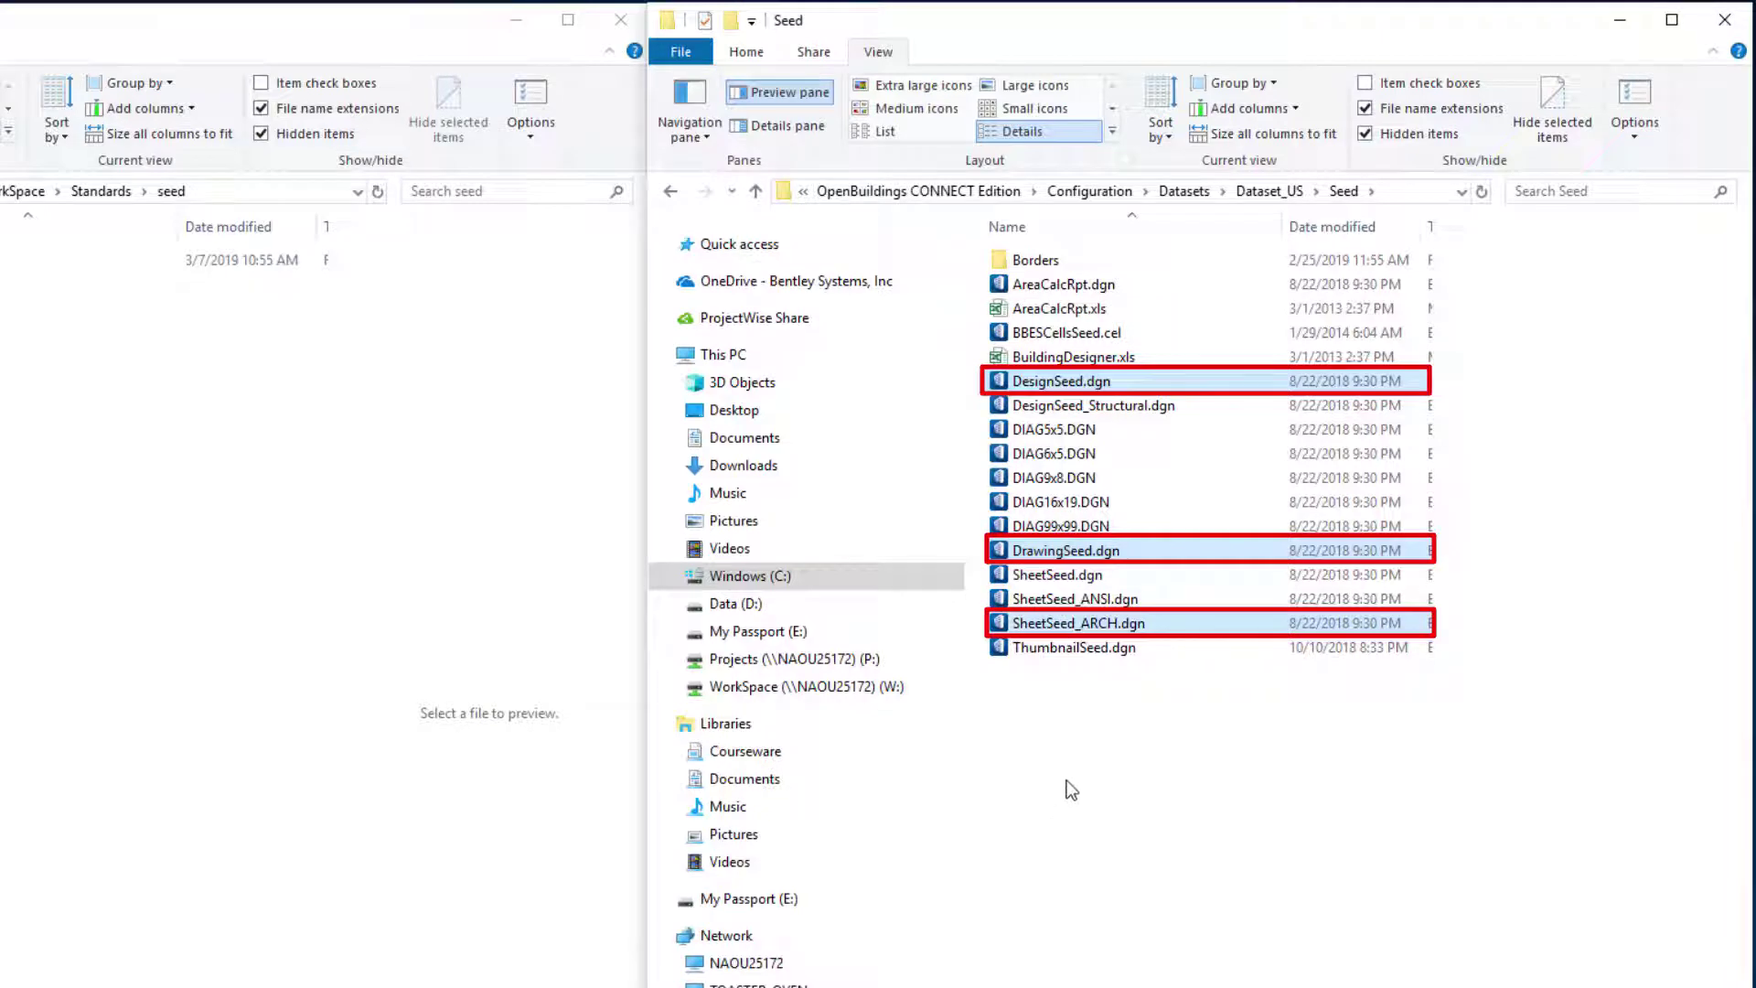
# Copy the three seed files and paste them into the XYZ_WorkSpace seed folder.
pyautogui.rightClick(1072, 629)
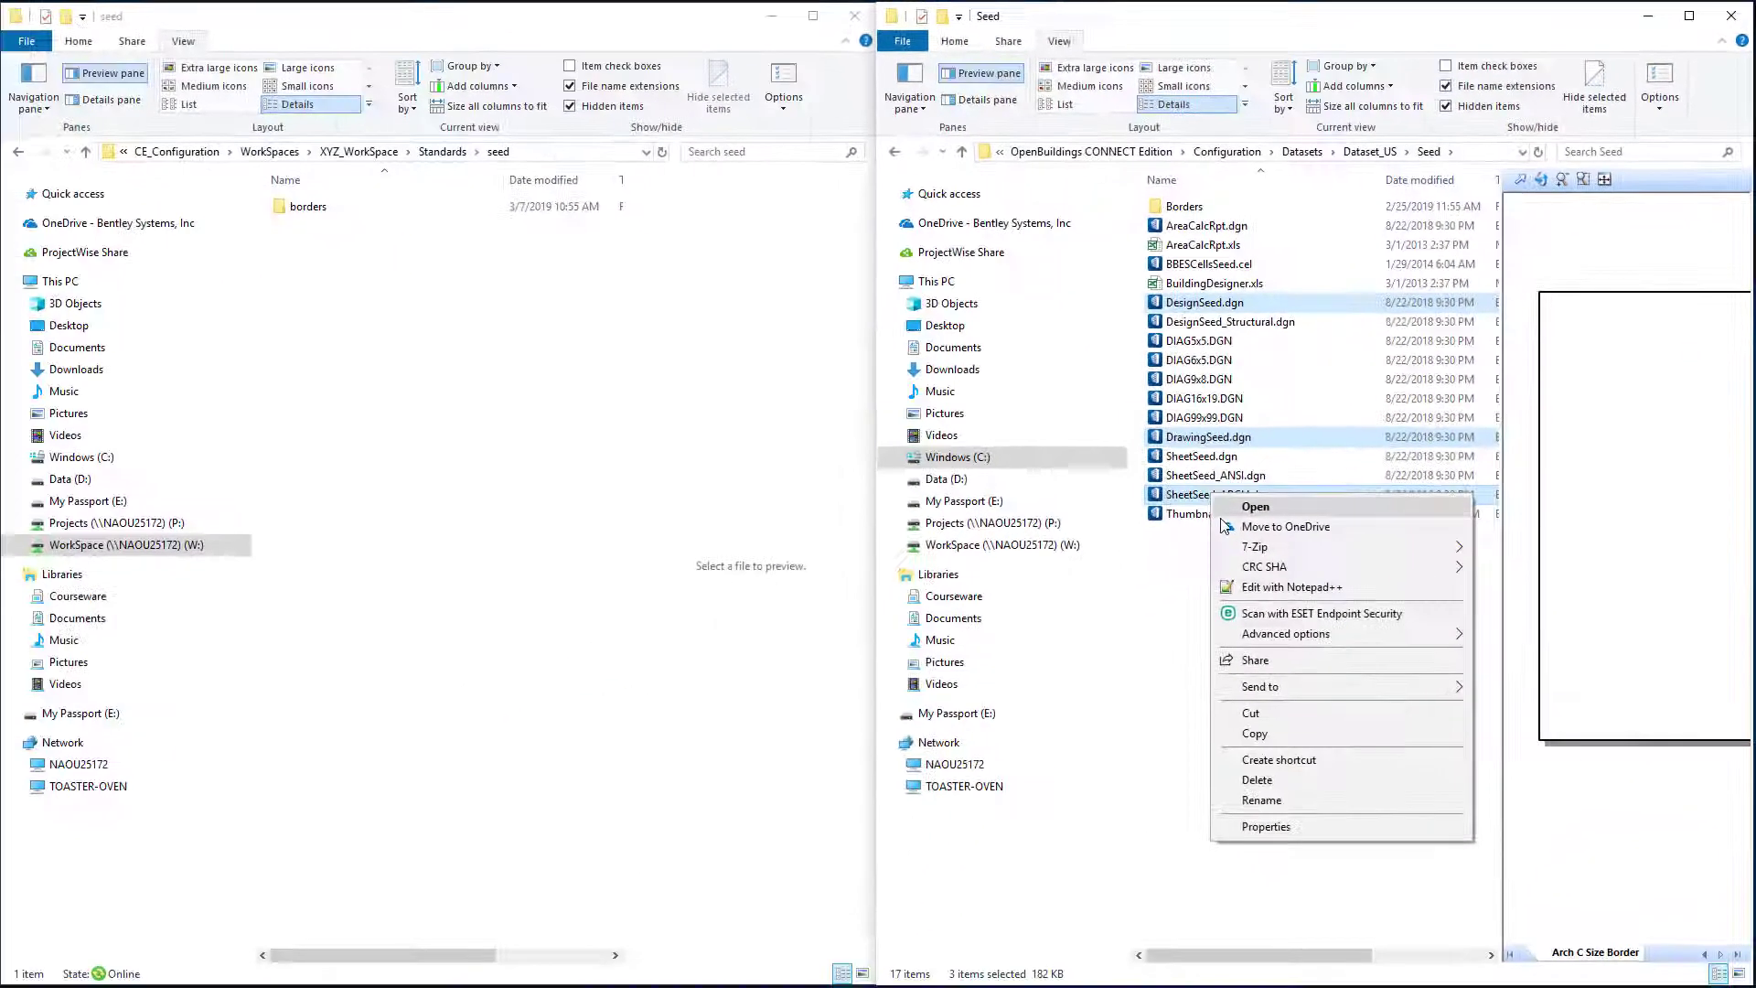
pyautogui.click(1259, 735)
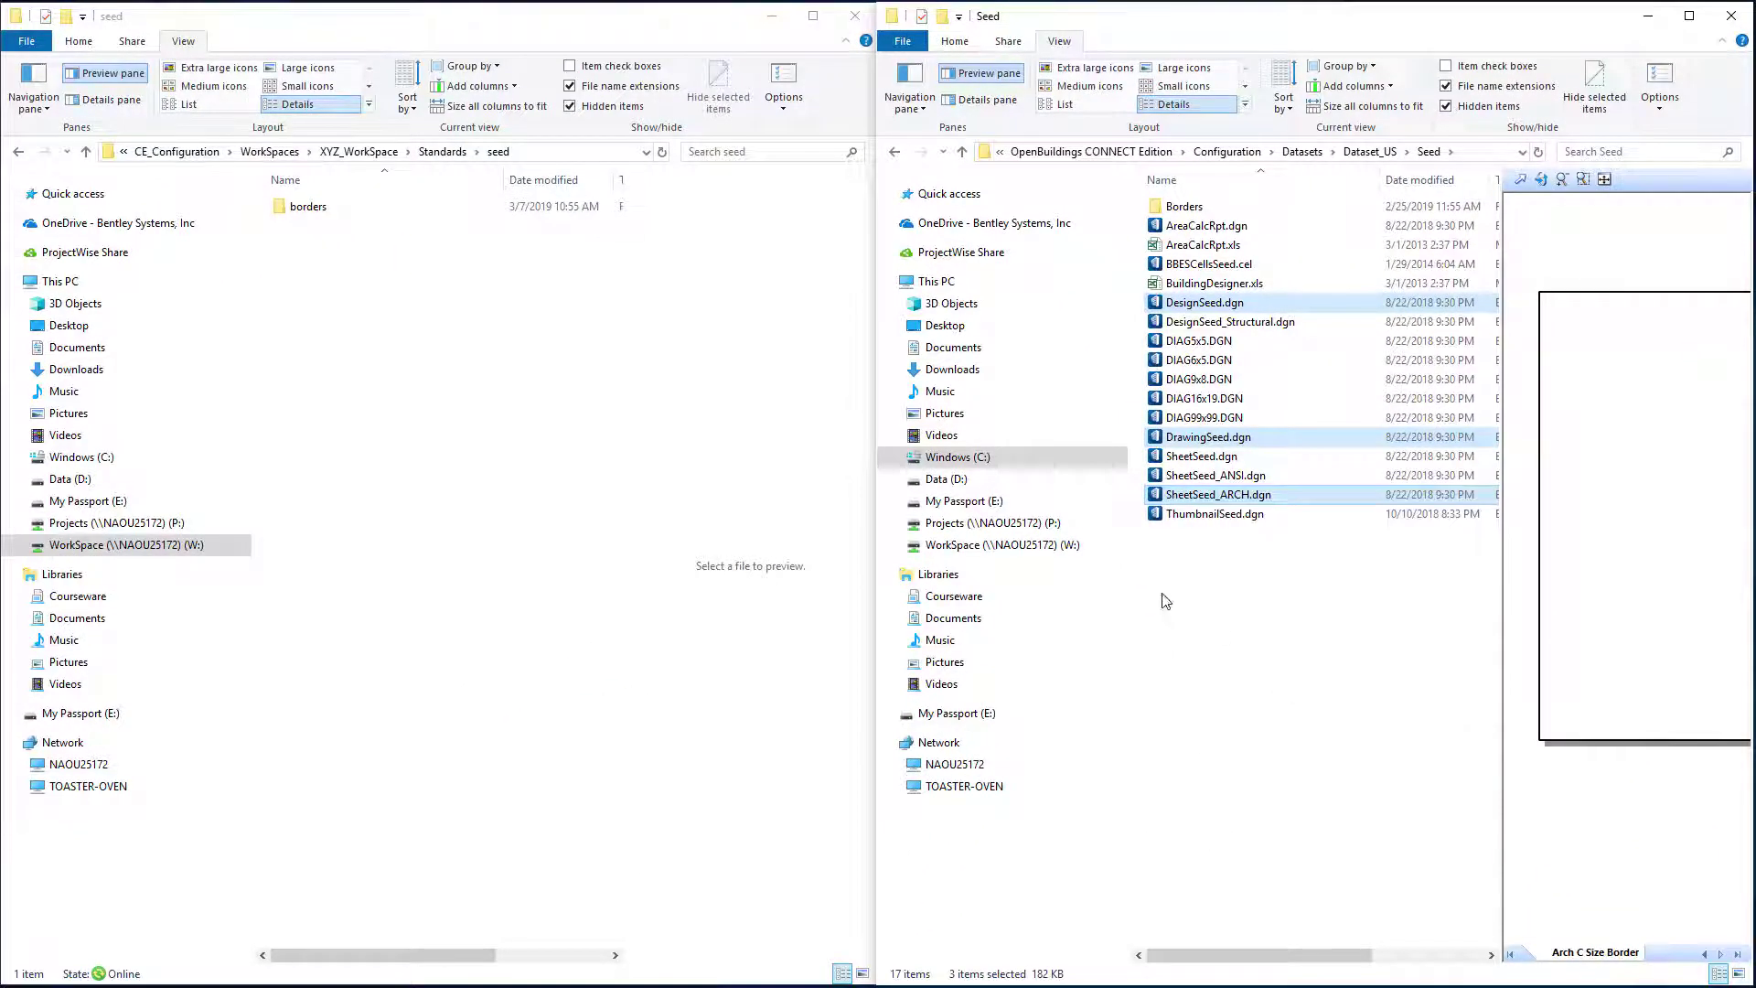
pyautogui.rightClick(360, 370)
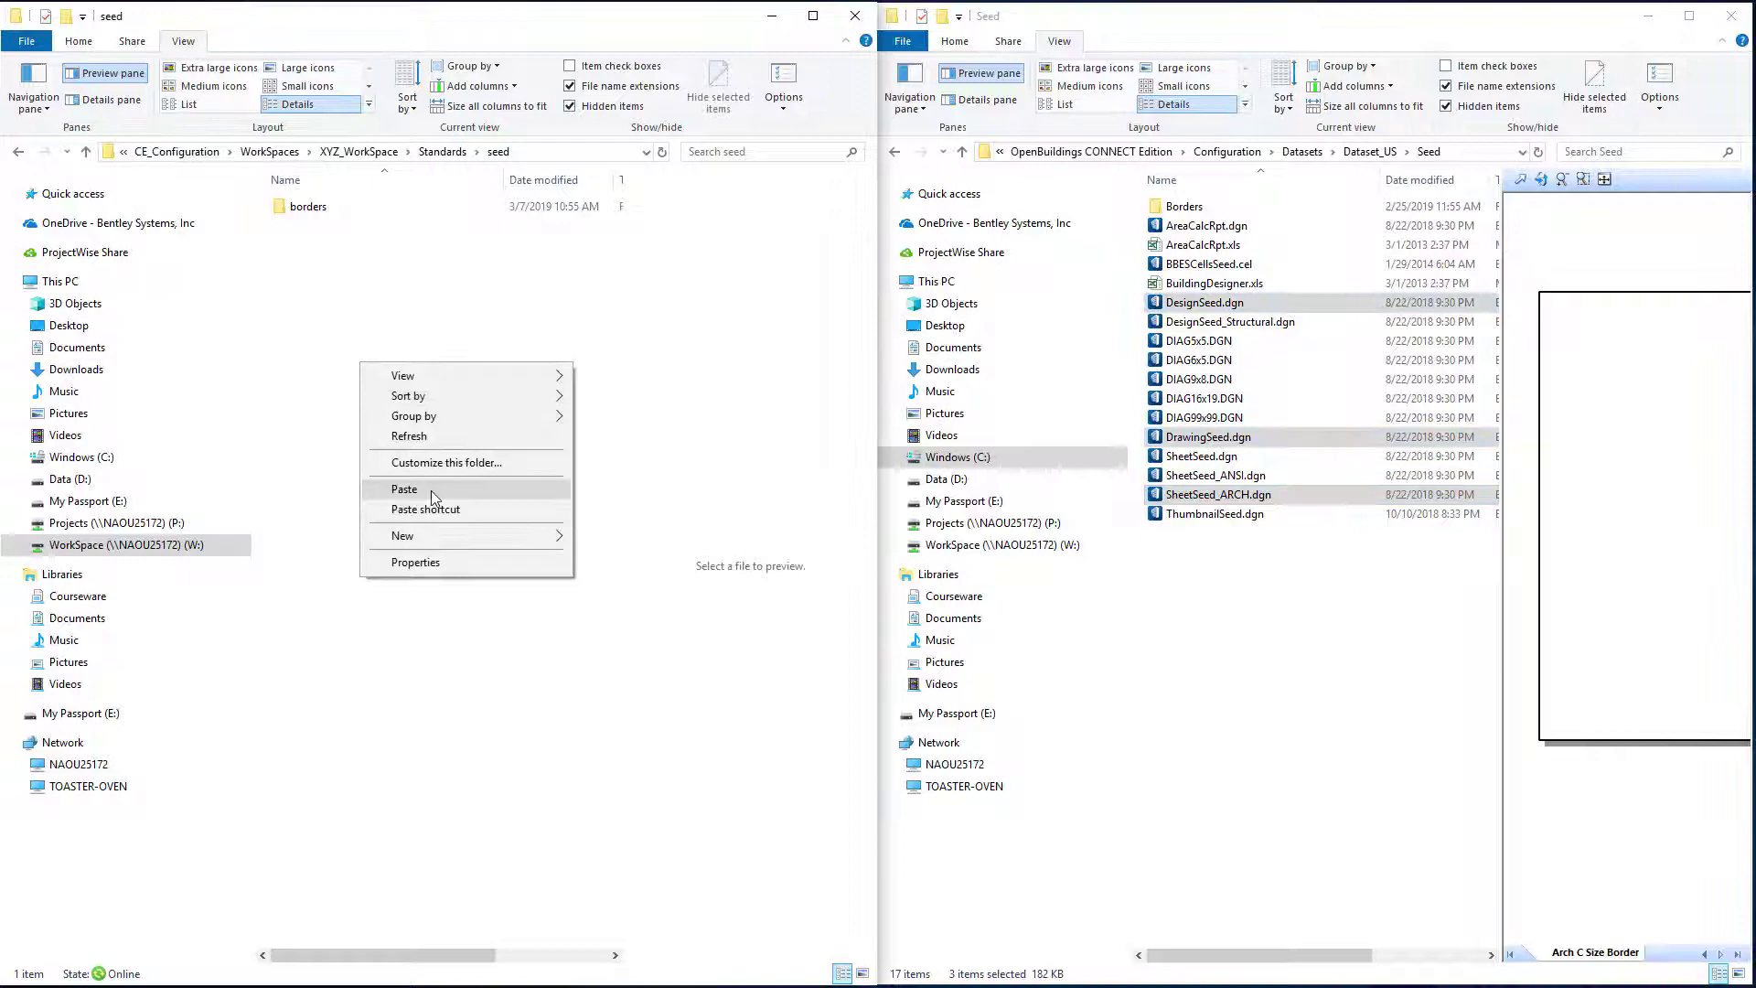
pyautogui.click(431, 490)
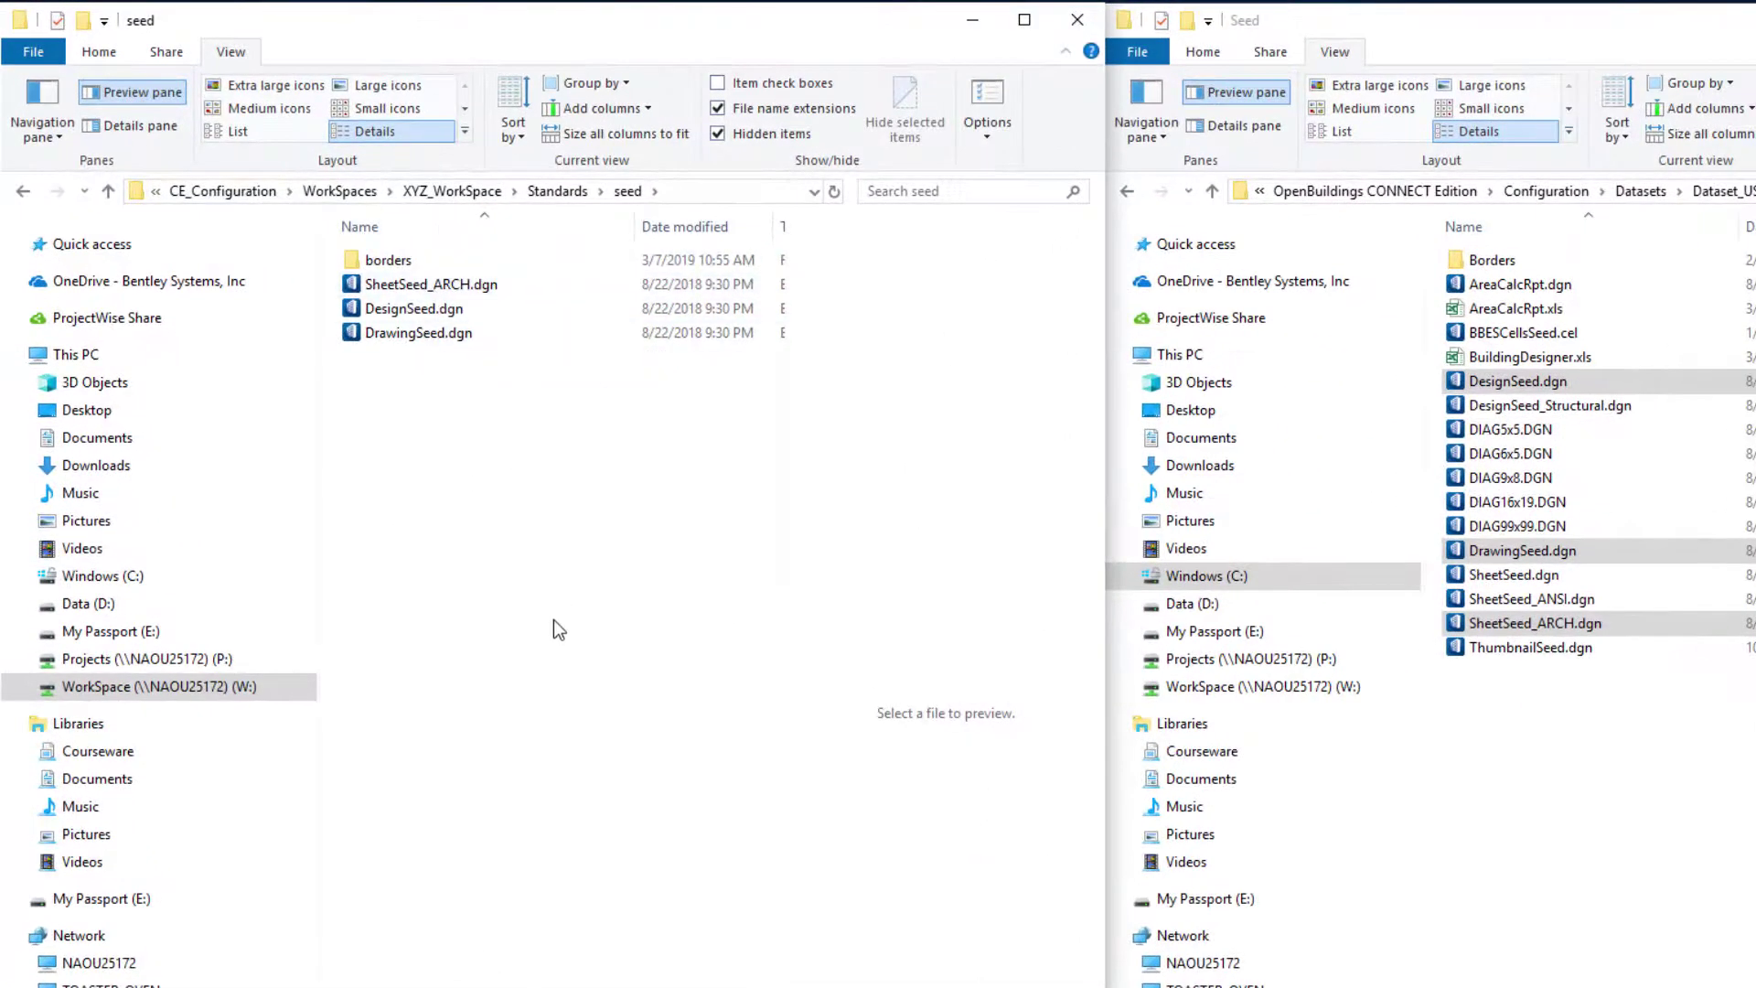
# Rename the pasted SheetSeed_ARCH.dgn to SheetSeed_XYZ.dgn.
pyautogui.click(422, 286)
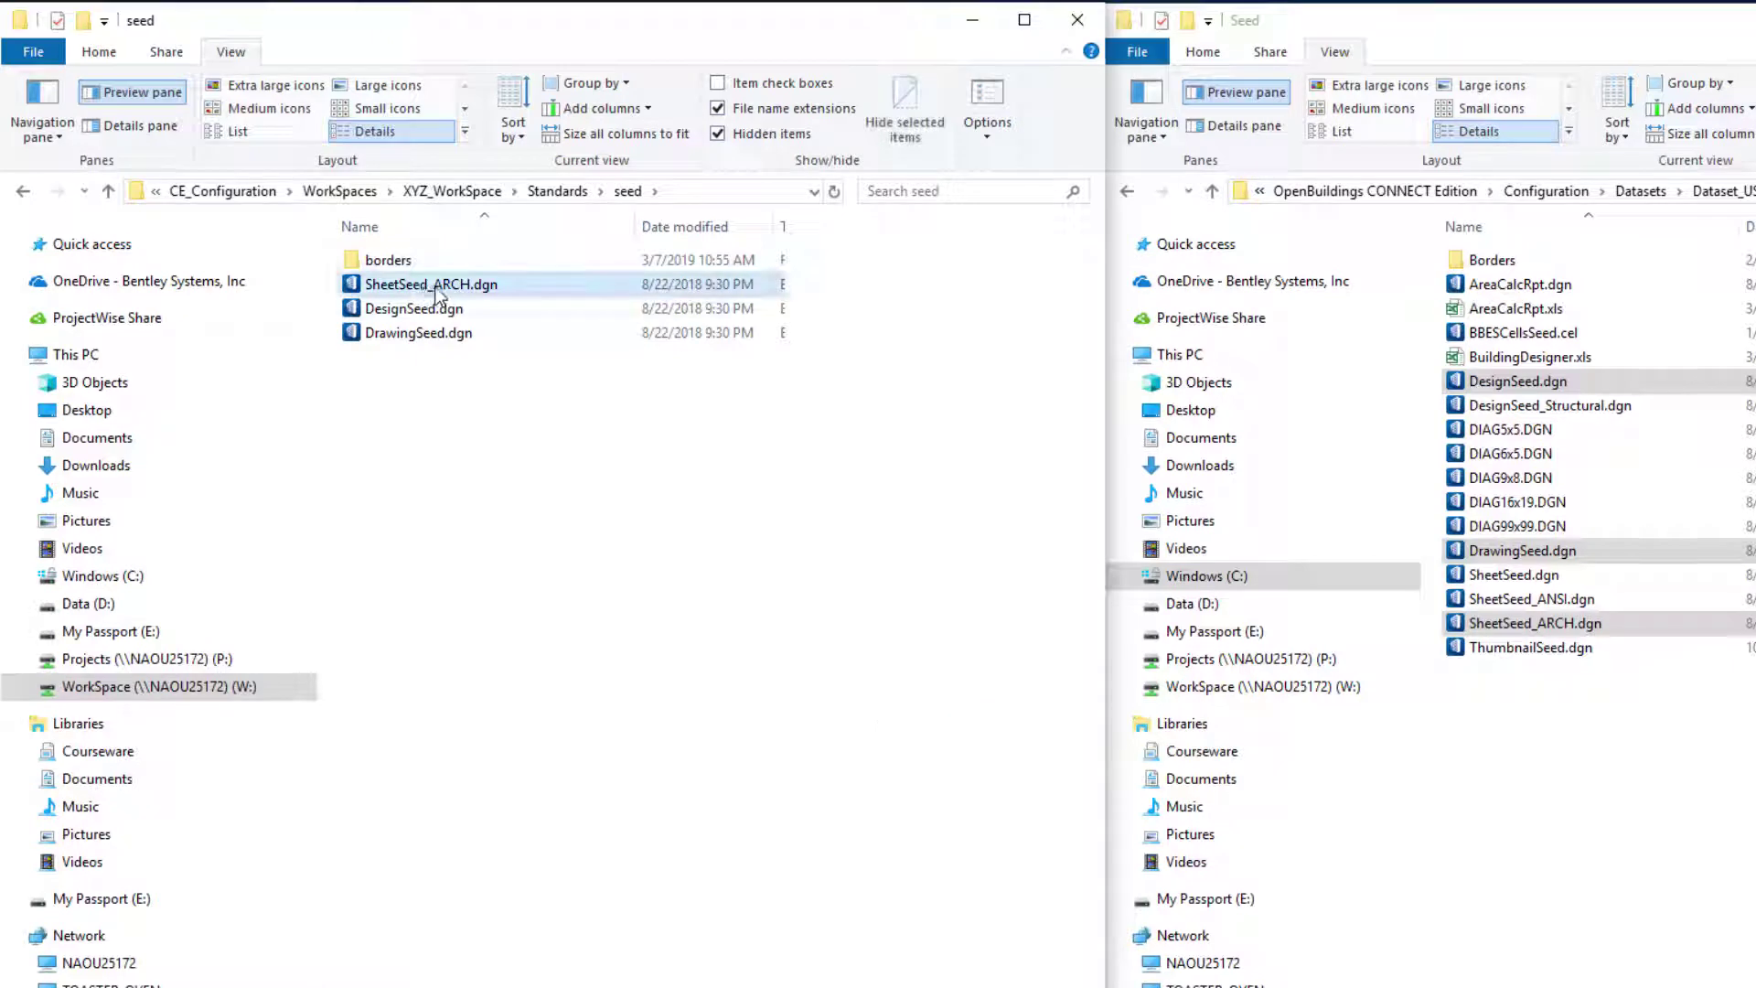
pyautogui.click(443, 287)
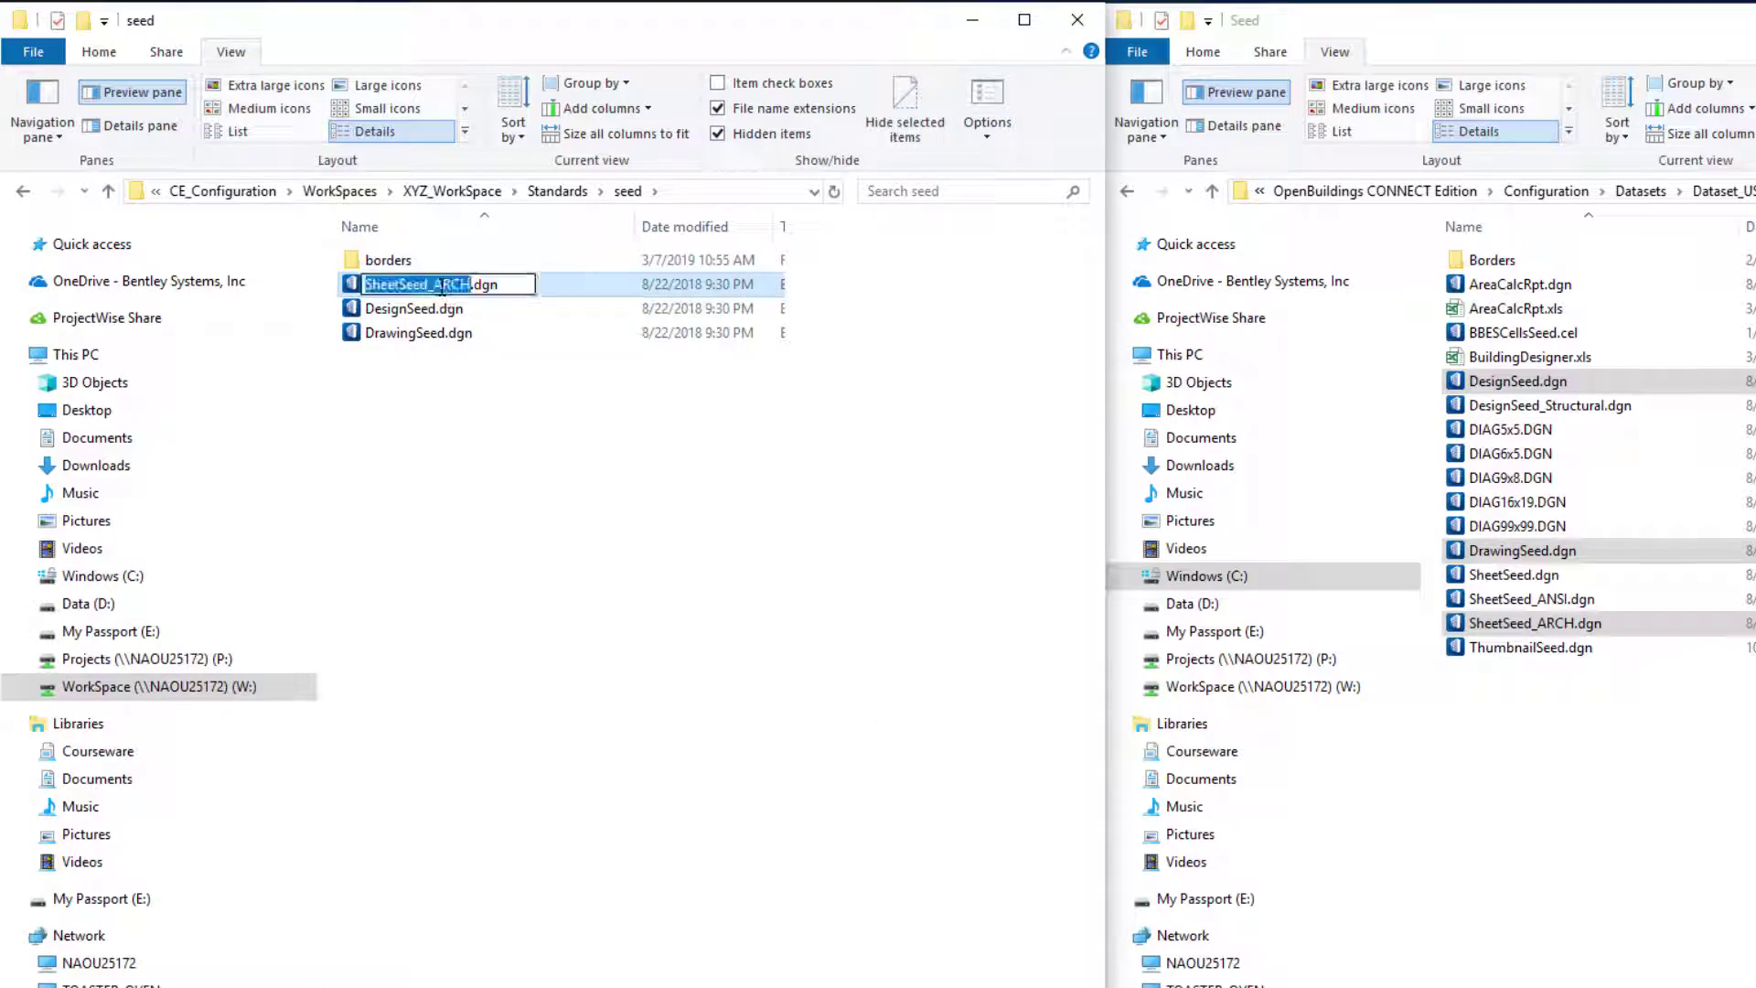
pyautogui.moveTo(432, 286); pyautogui.dragTo(471, 287)
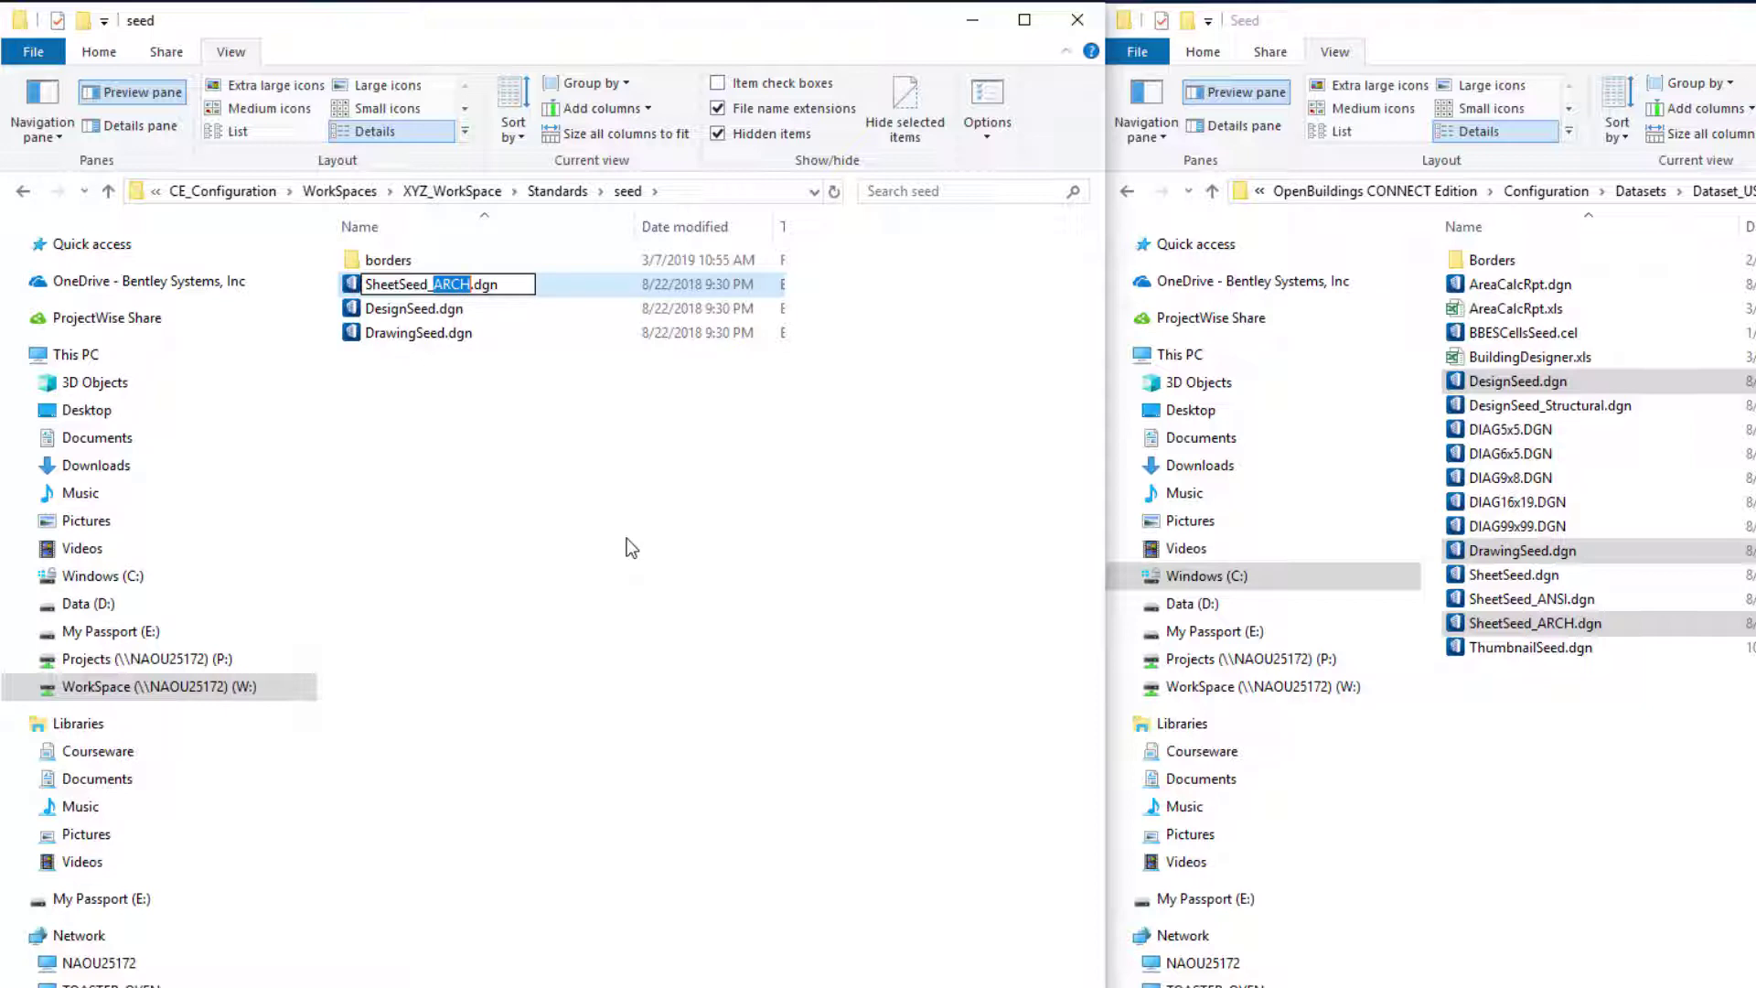
pyautogui.write('XY')
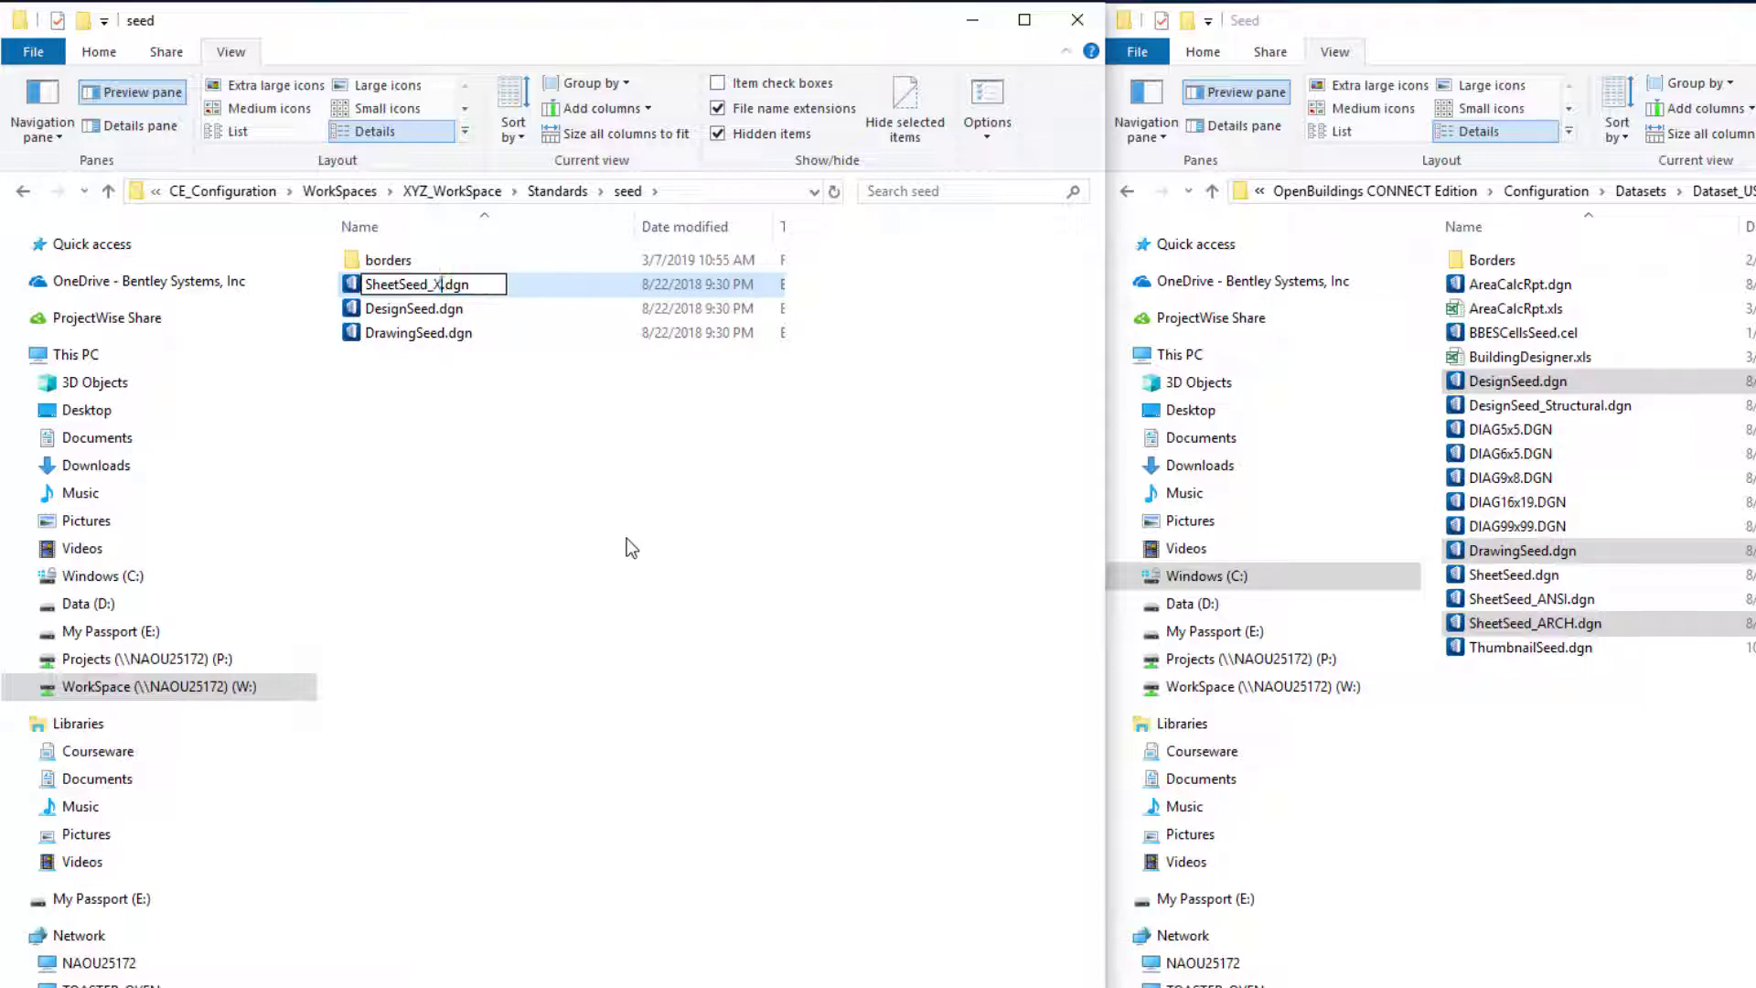
pyautogui.write('Z')
pyautogui.click(485, 401)
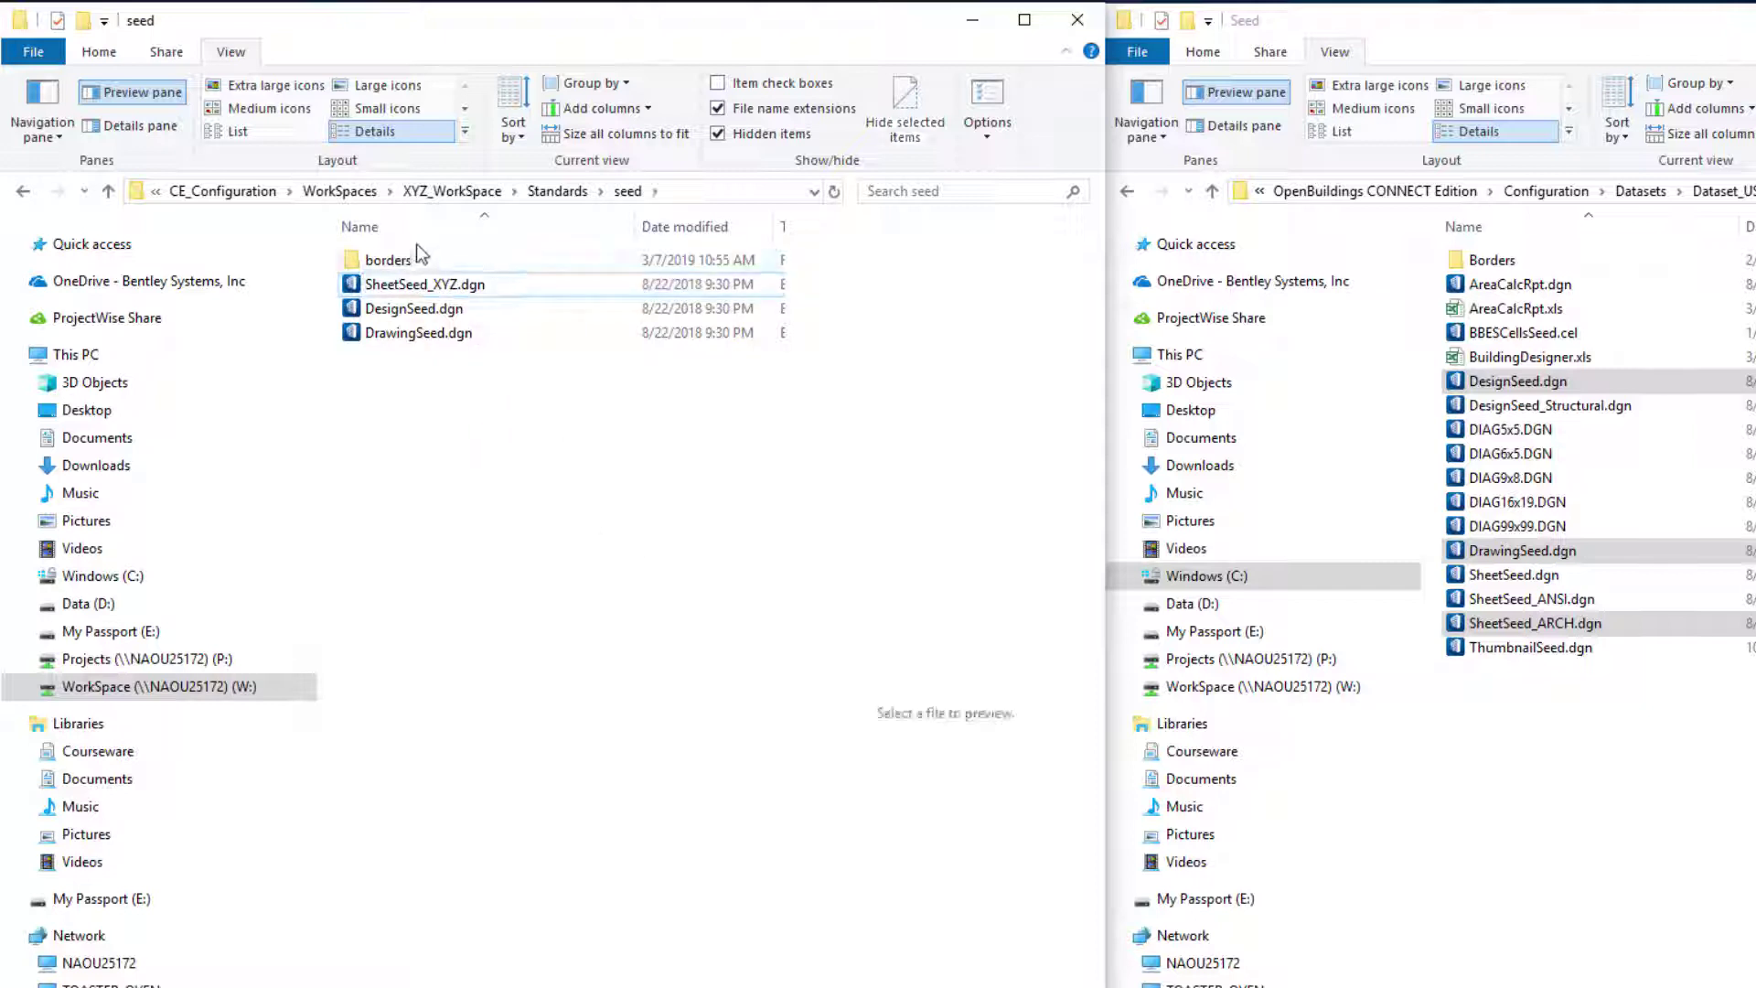
# Rename DesignSeed.dgn to DesignSeed_XYZ.dgn.
pyautogui.click(421, 312)
pyautogui.click(421, 312)
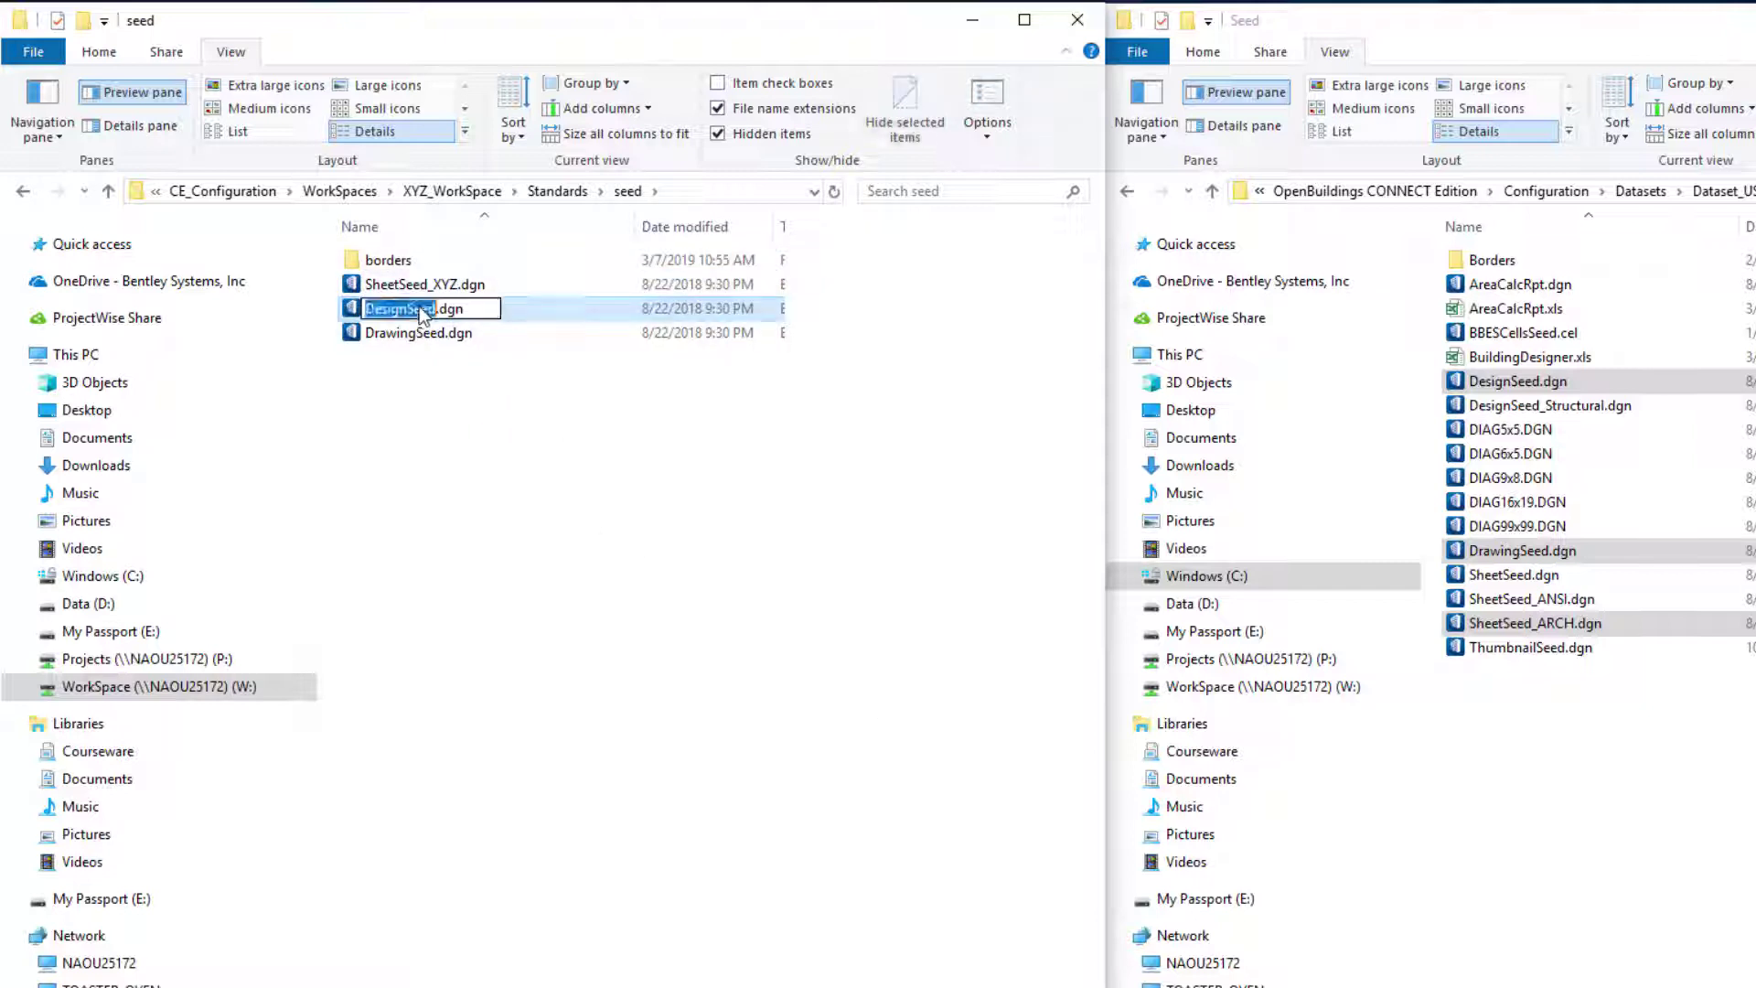
pyautogui.click(435, 310)
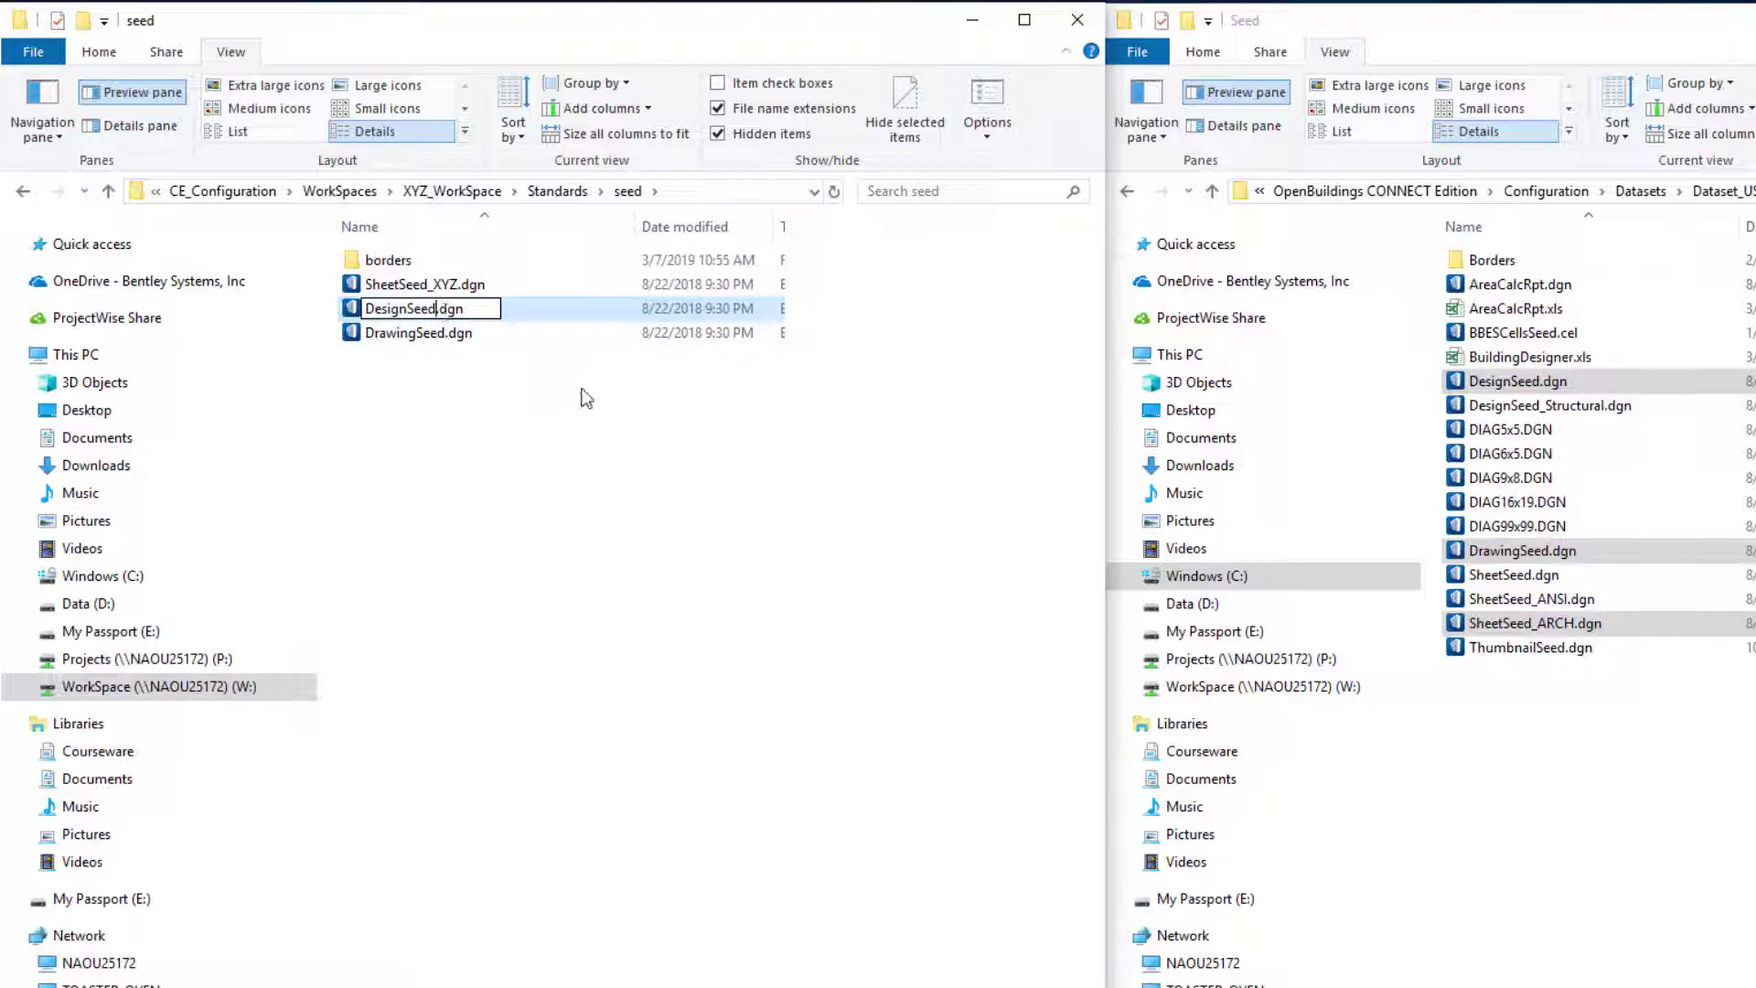
pyautogui.write('_XYZ')
pyautogui.press('Return')
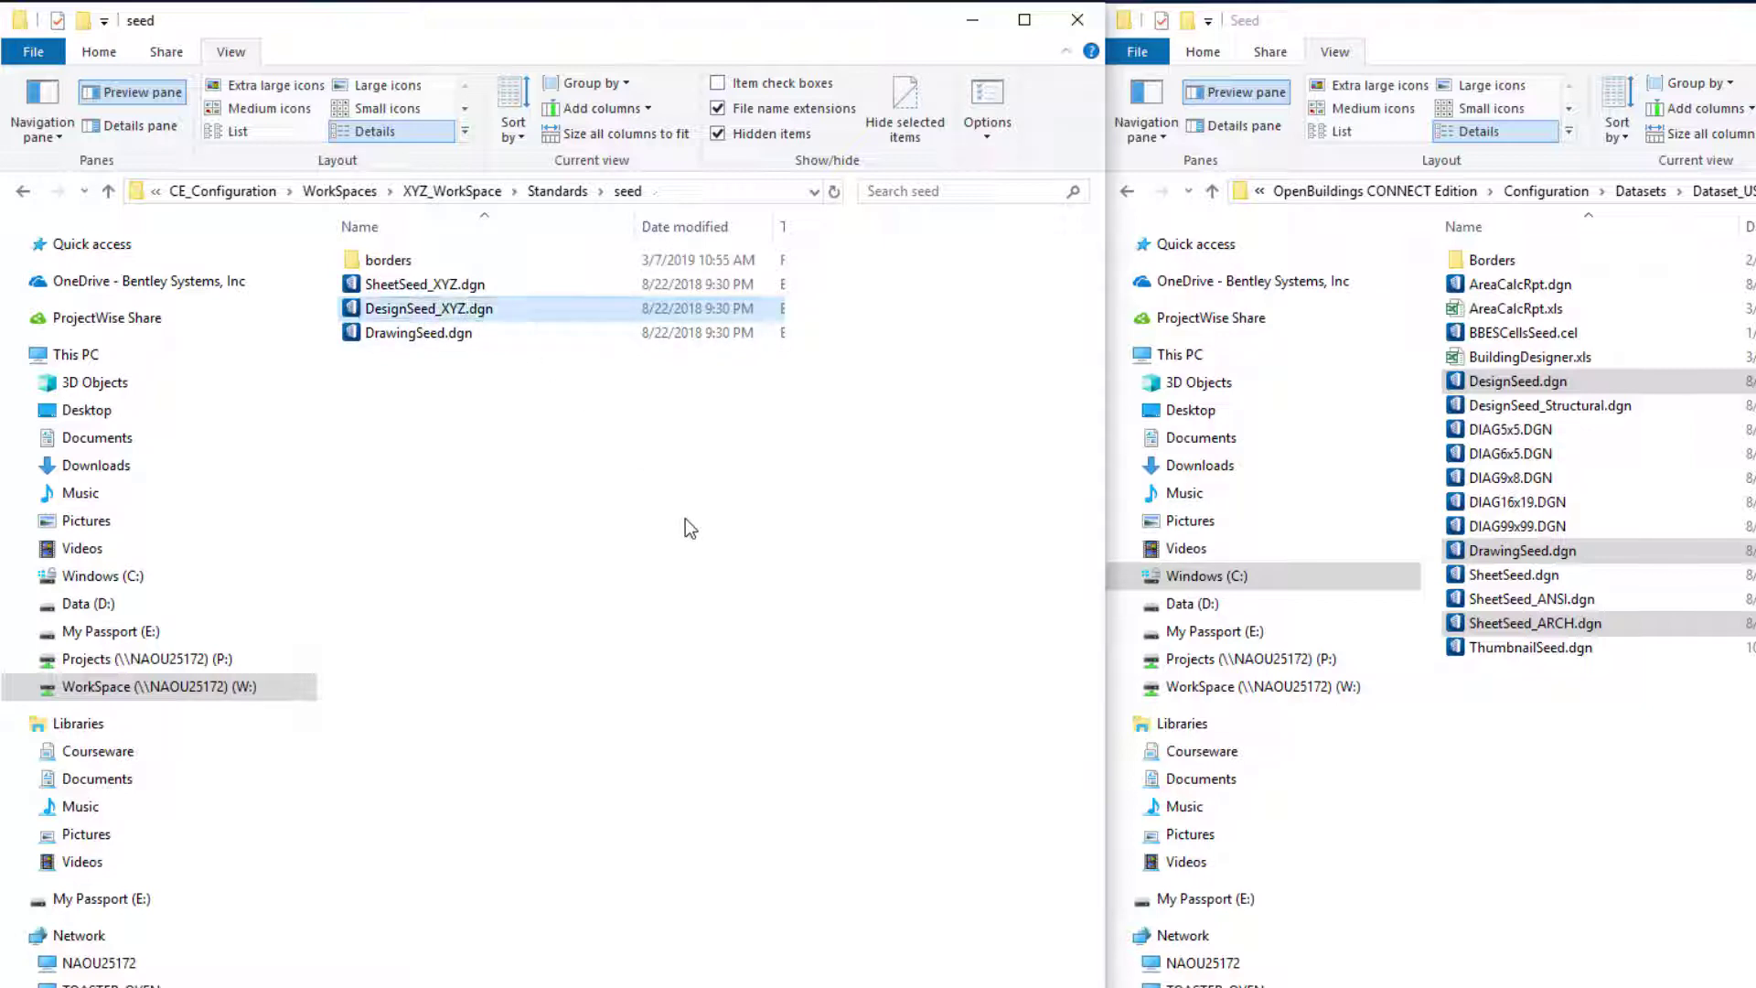
# Rename DrawingSeed.dgn to DrawingSeed_XYZ.dgn.
pyautogui.click(405, 339)
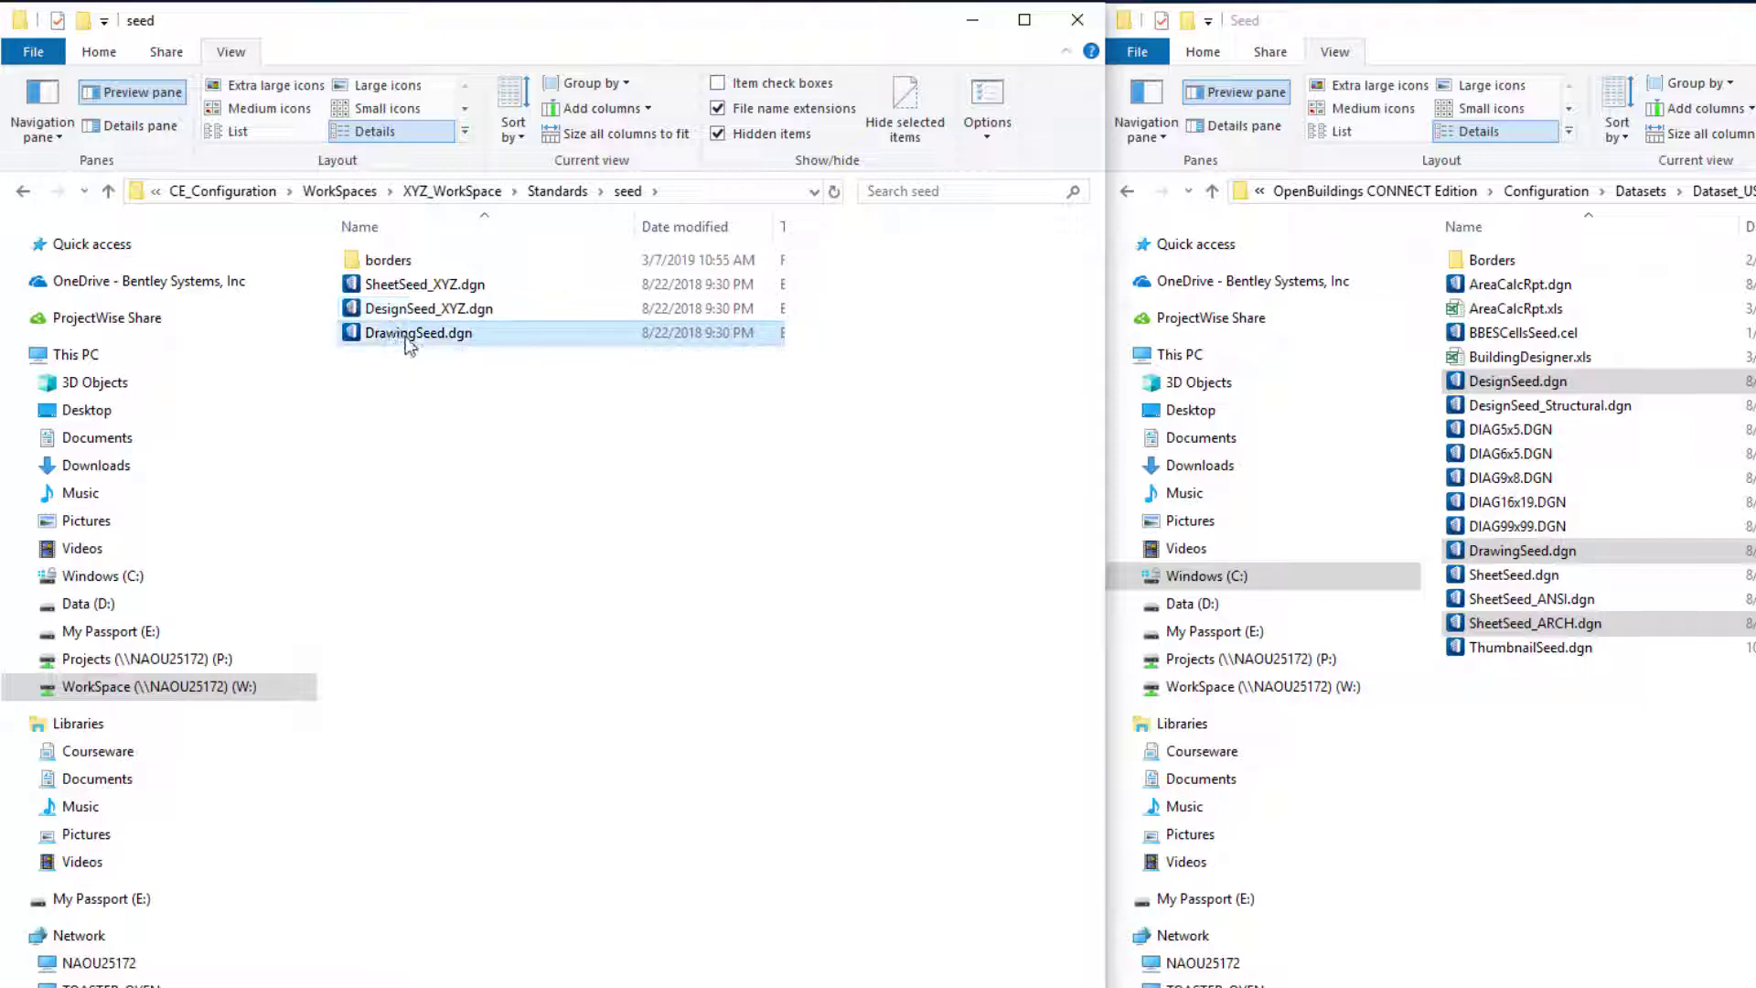
pyautogui.click(407, 339)
pyautogui.click(446, 336)
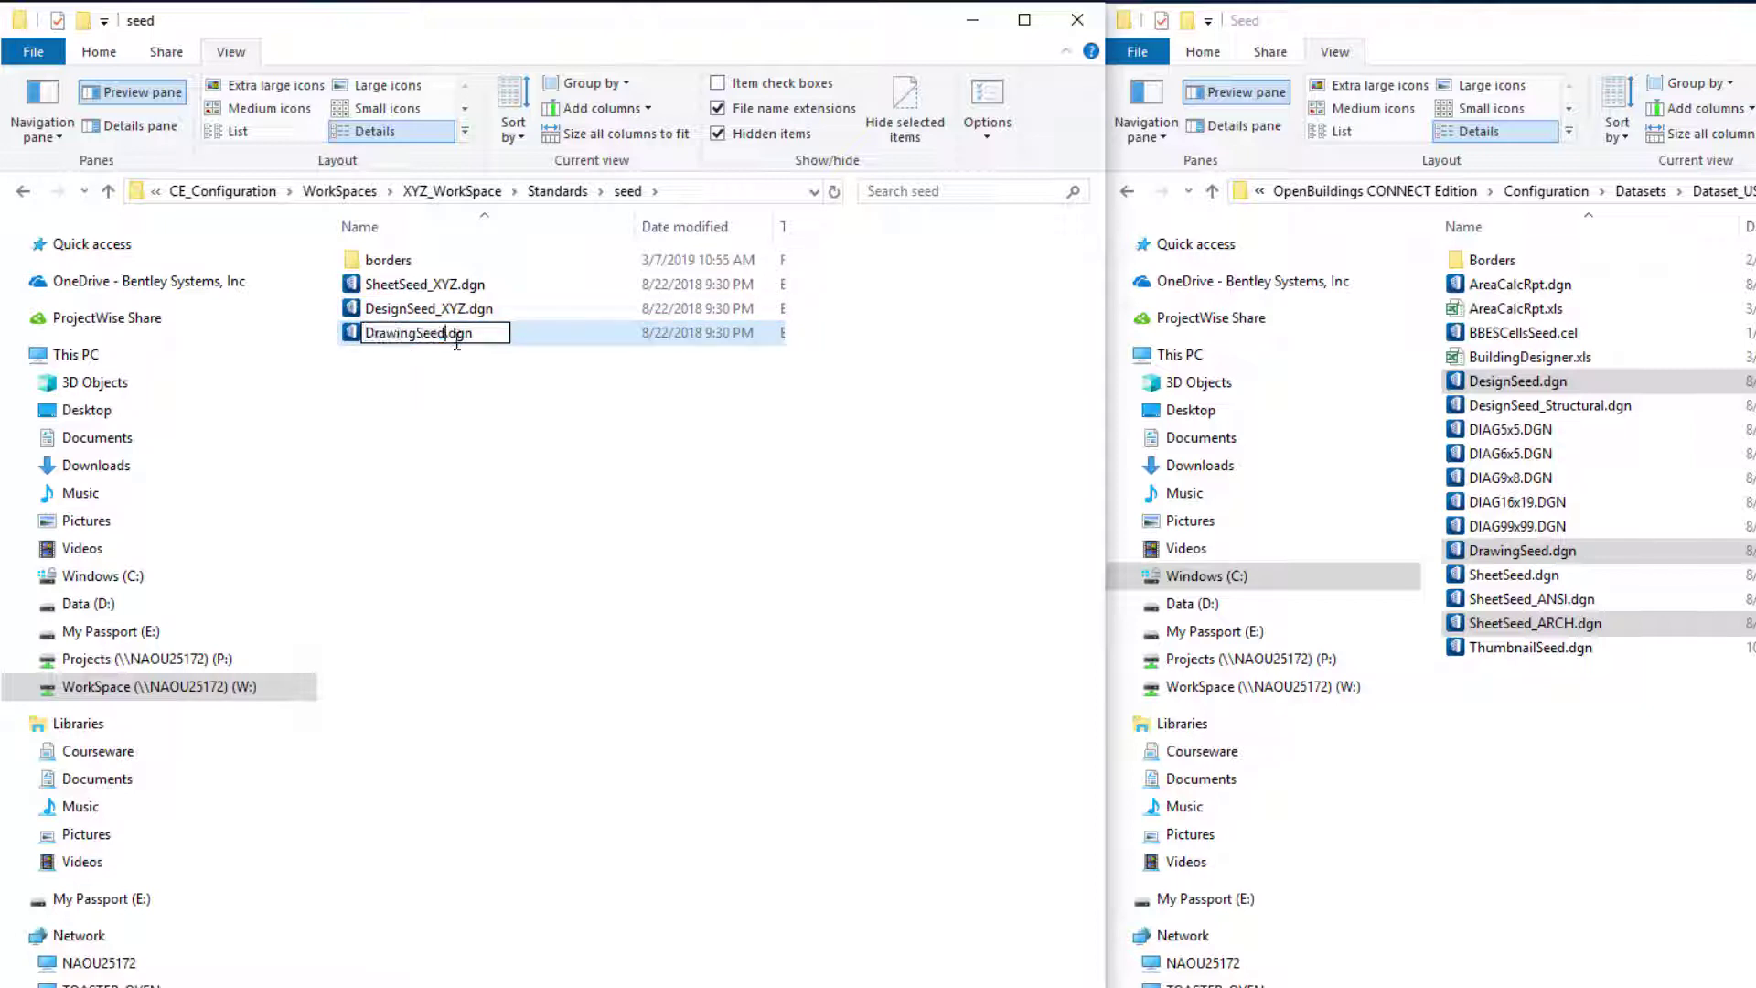
pyautogui.write('_XYZ')
pyautogui.press('Return')
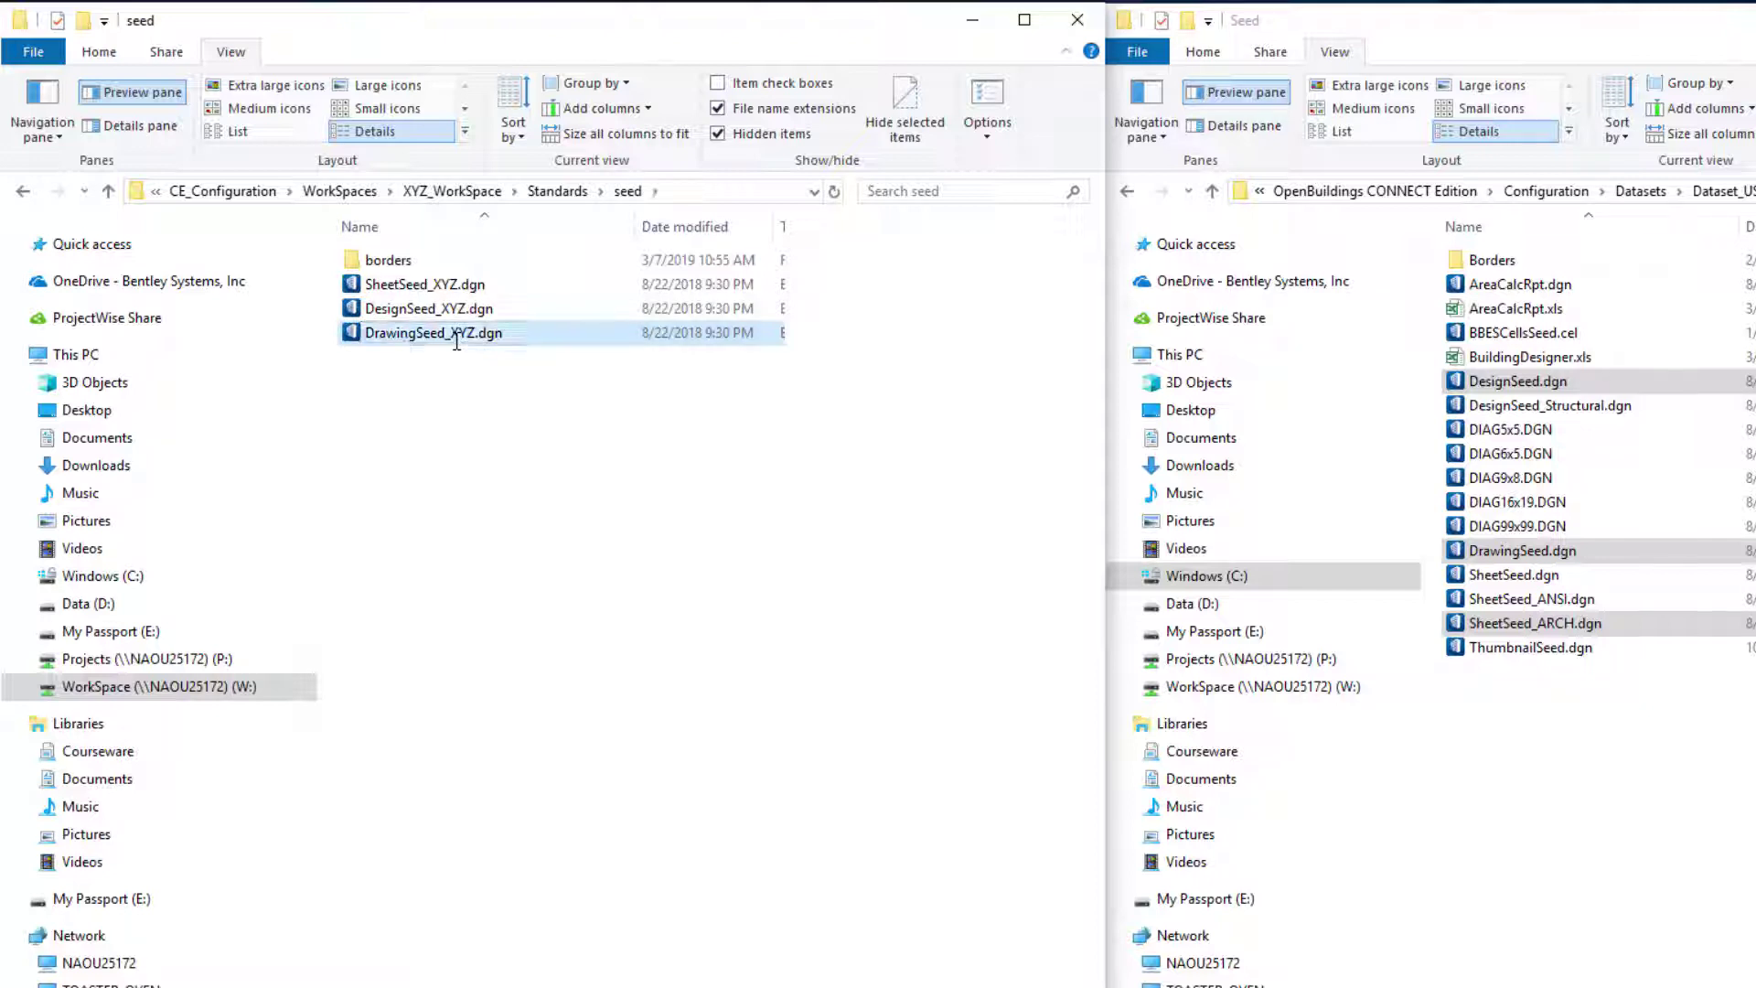
pyautogui.click(458, 397)
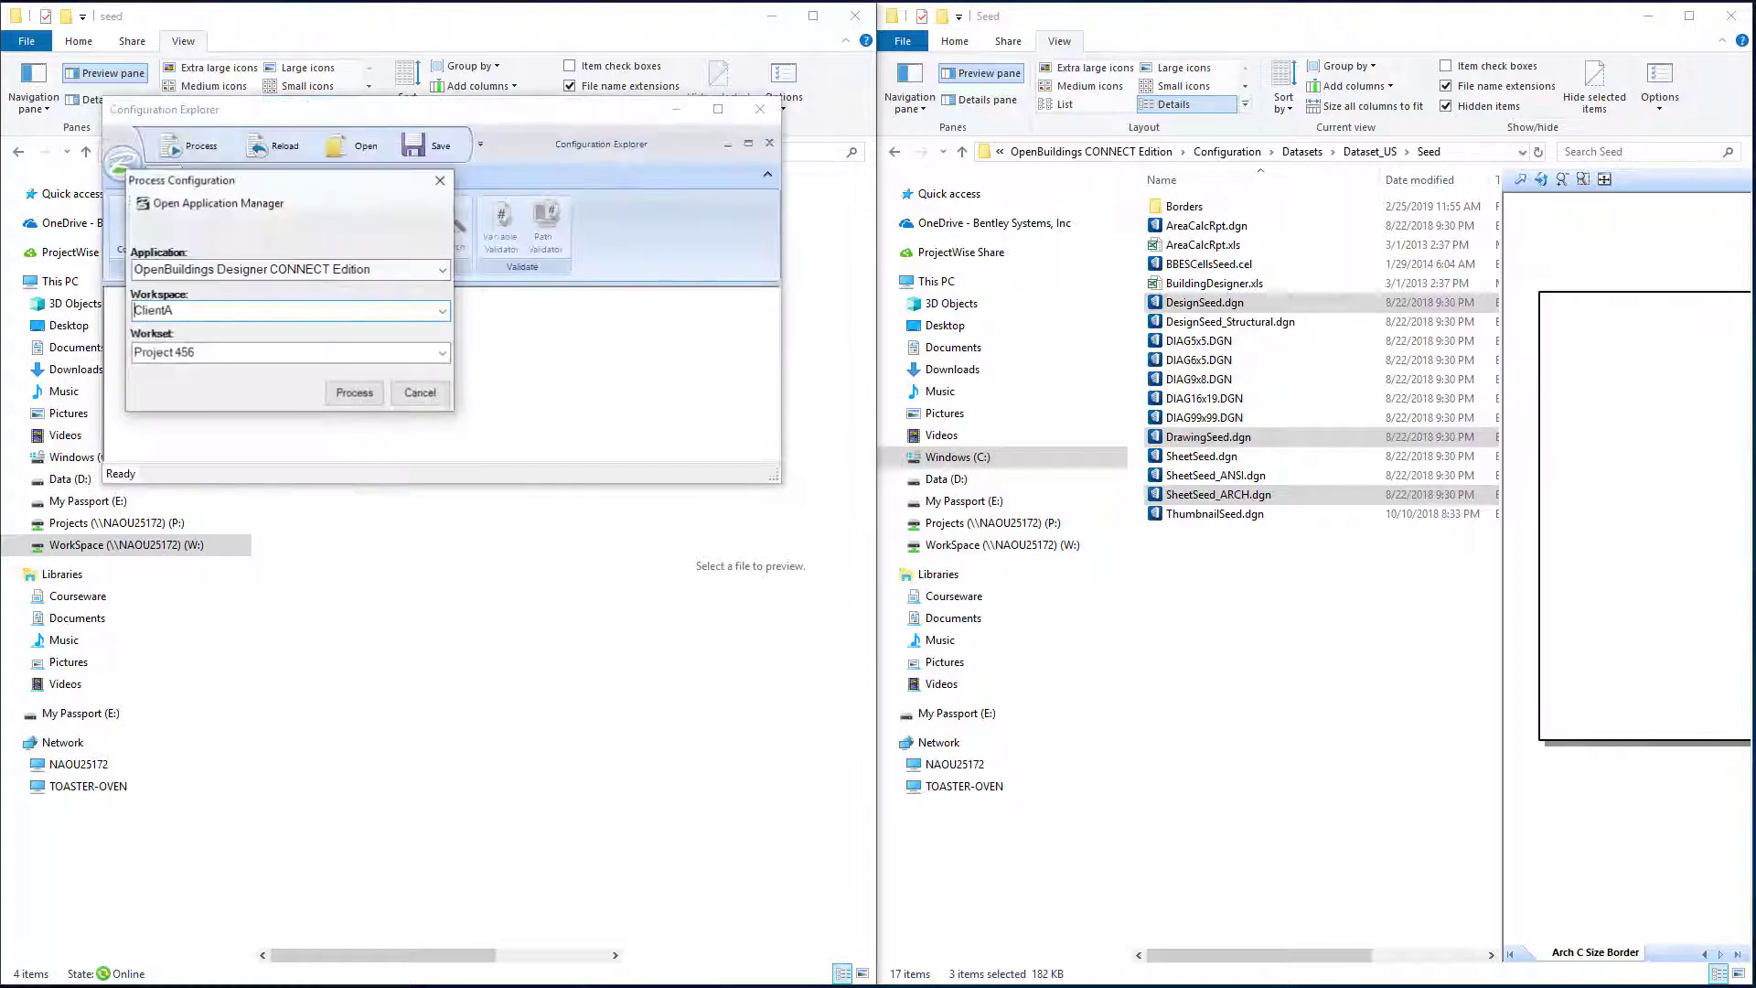
# Process the configuration with workspace XYZ_WorkSpace and workset Project 123.
pyautogui.click(446, 315)
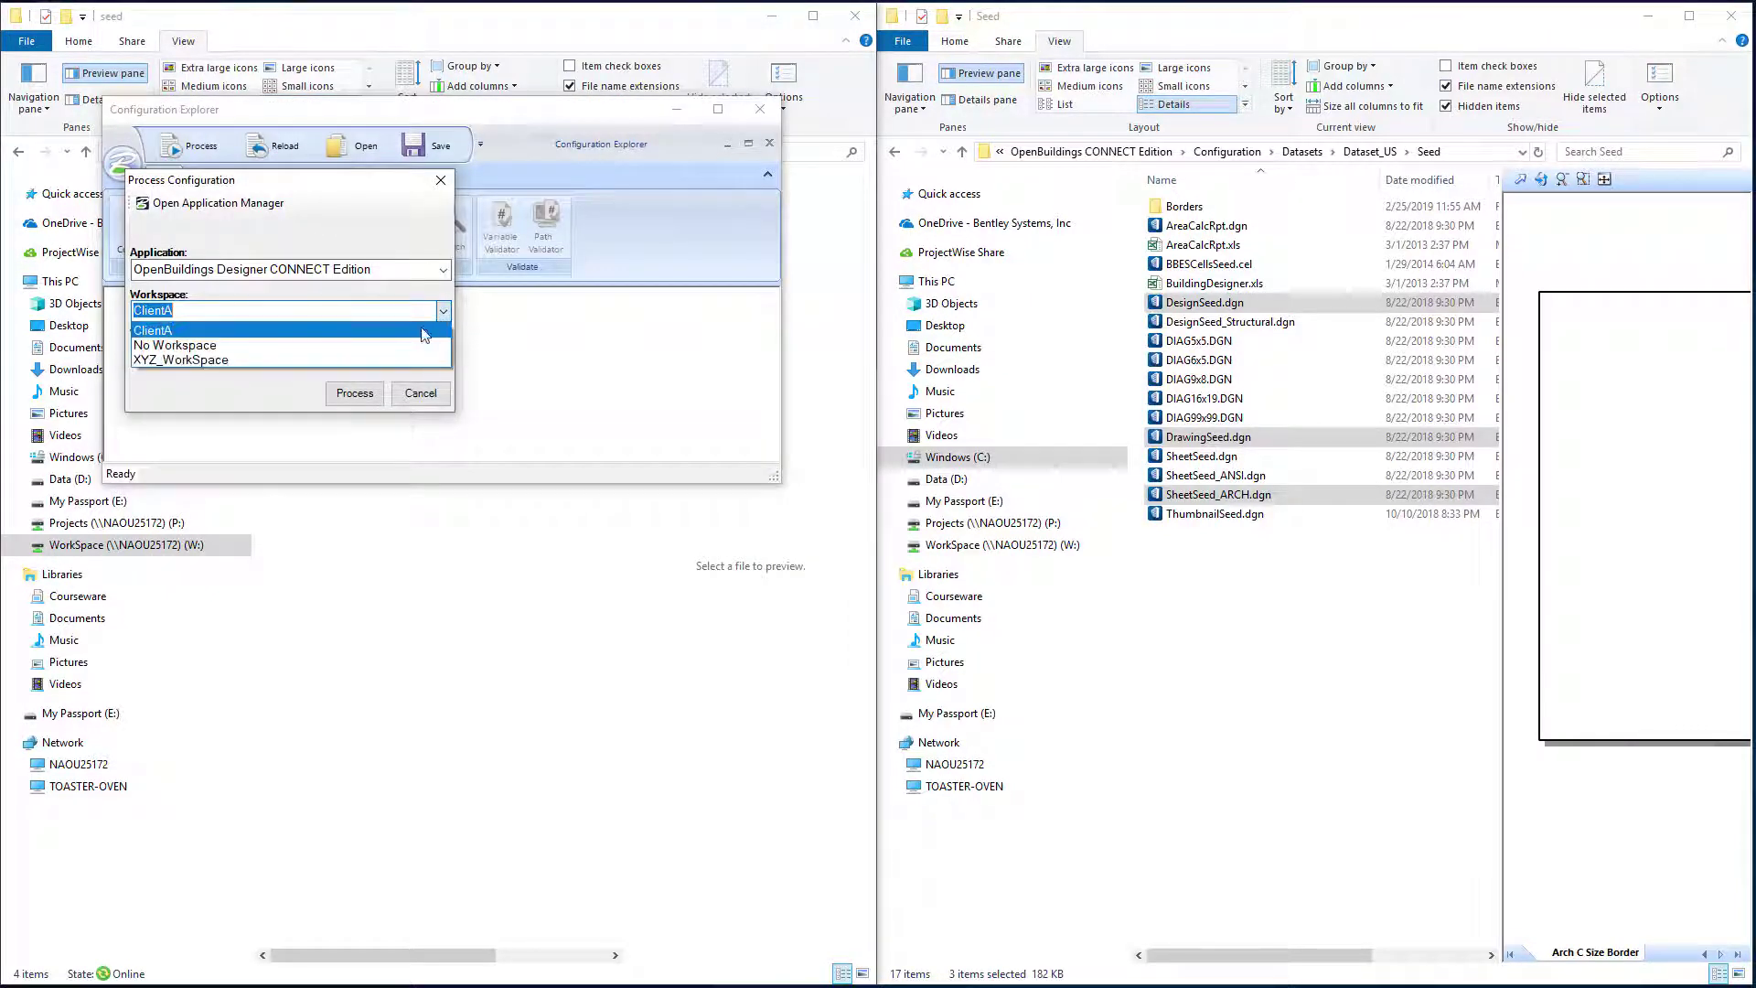
pyautogui.click(216, 361)
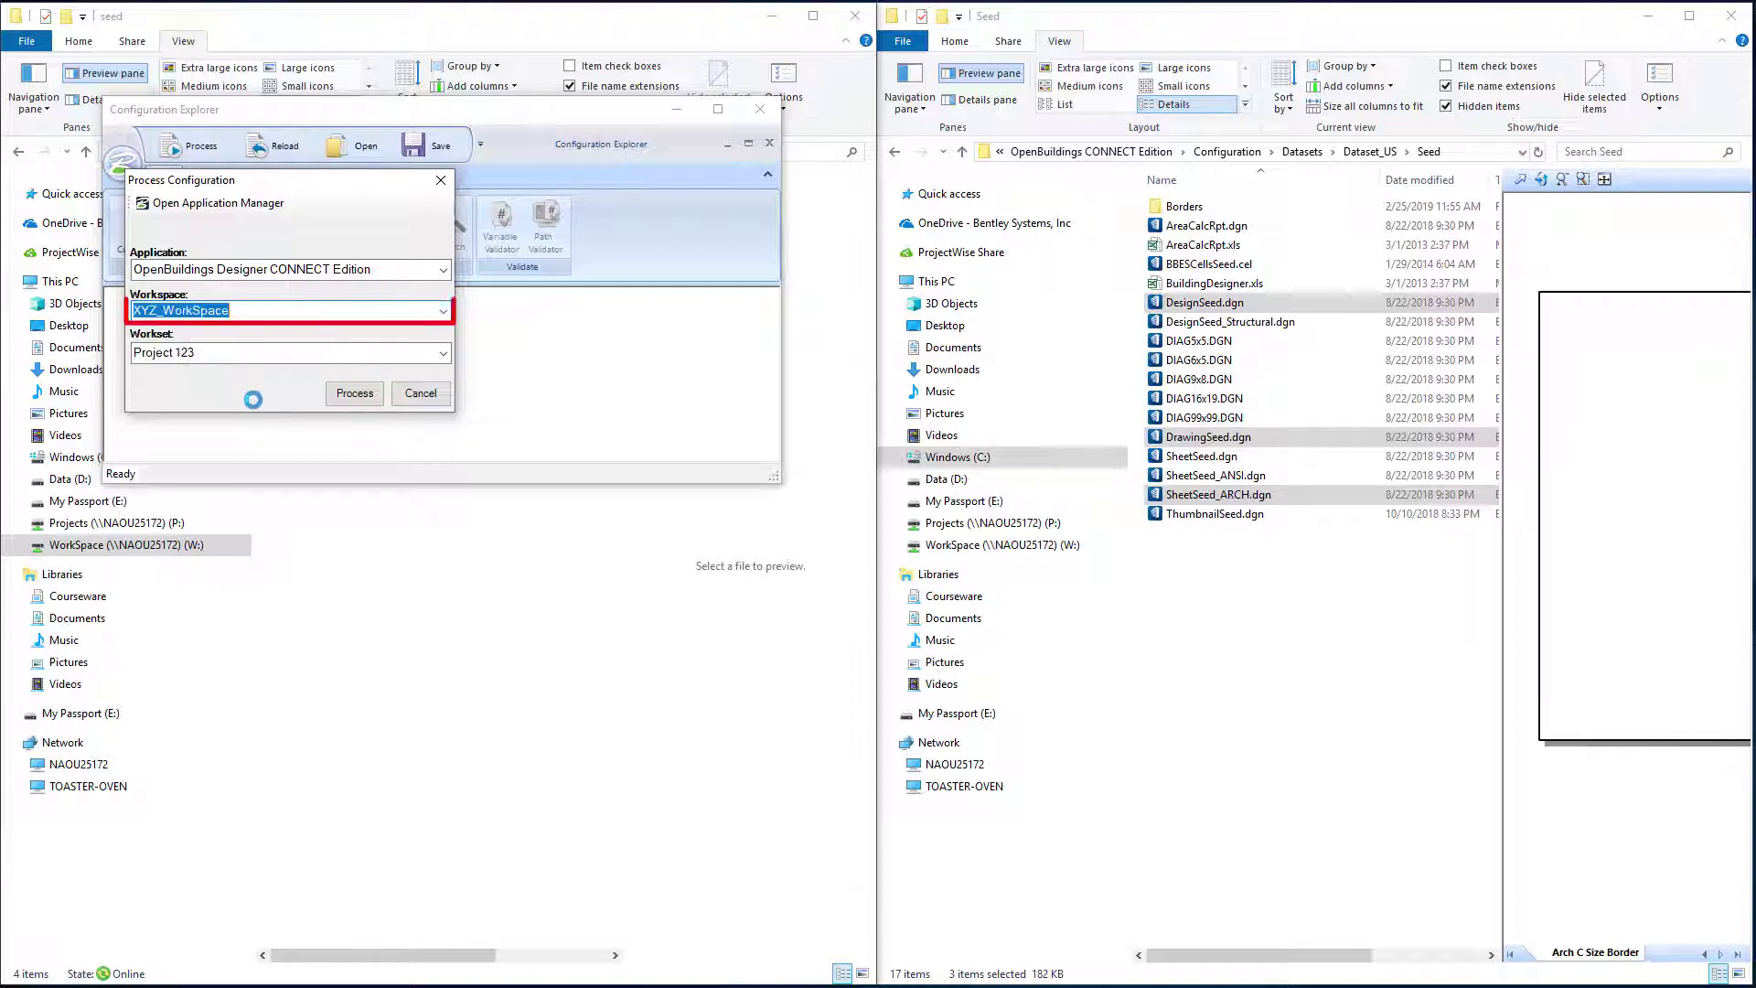
pyautogui.click(443, 354)
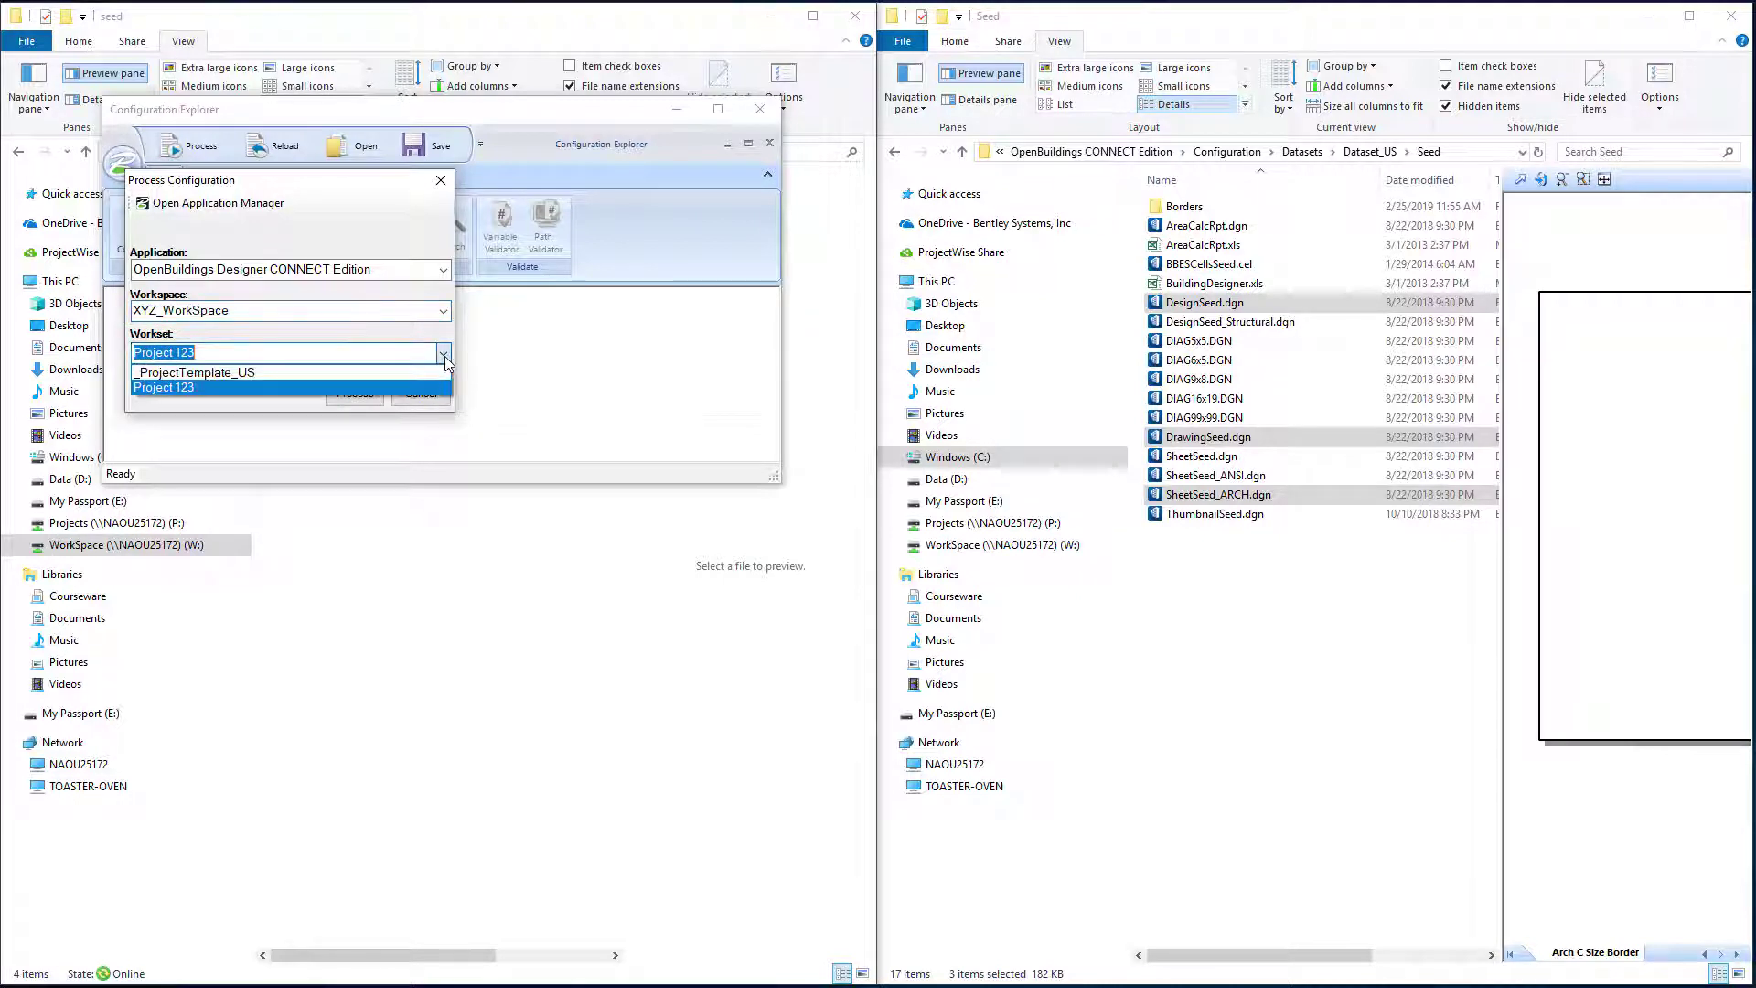
pyautogui.click(211, 388)
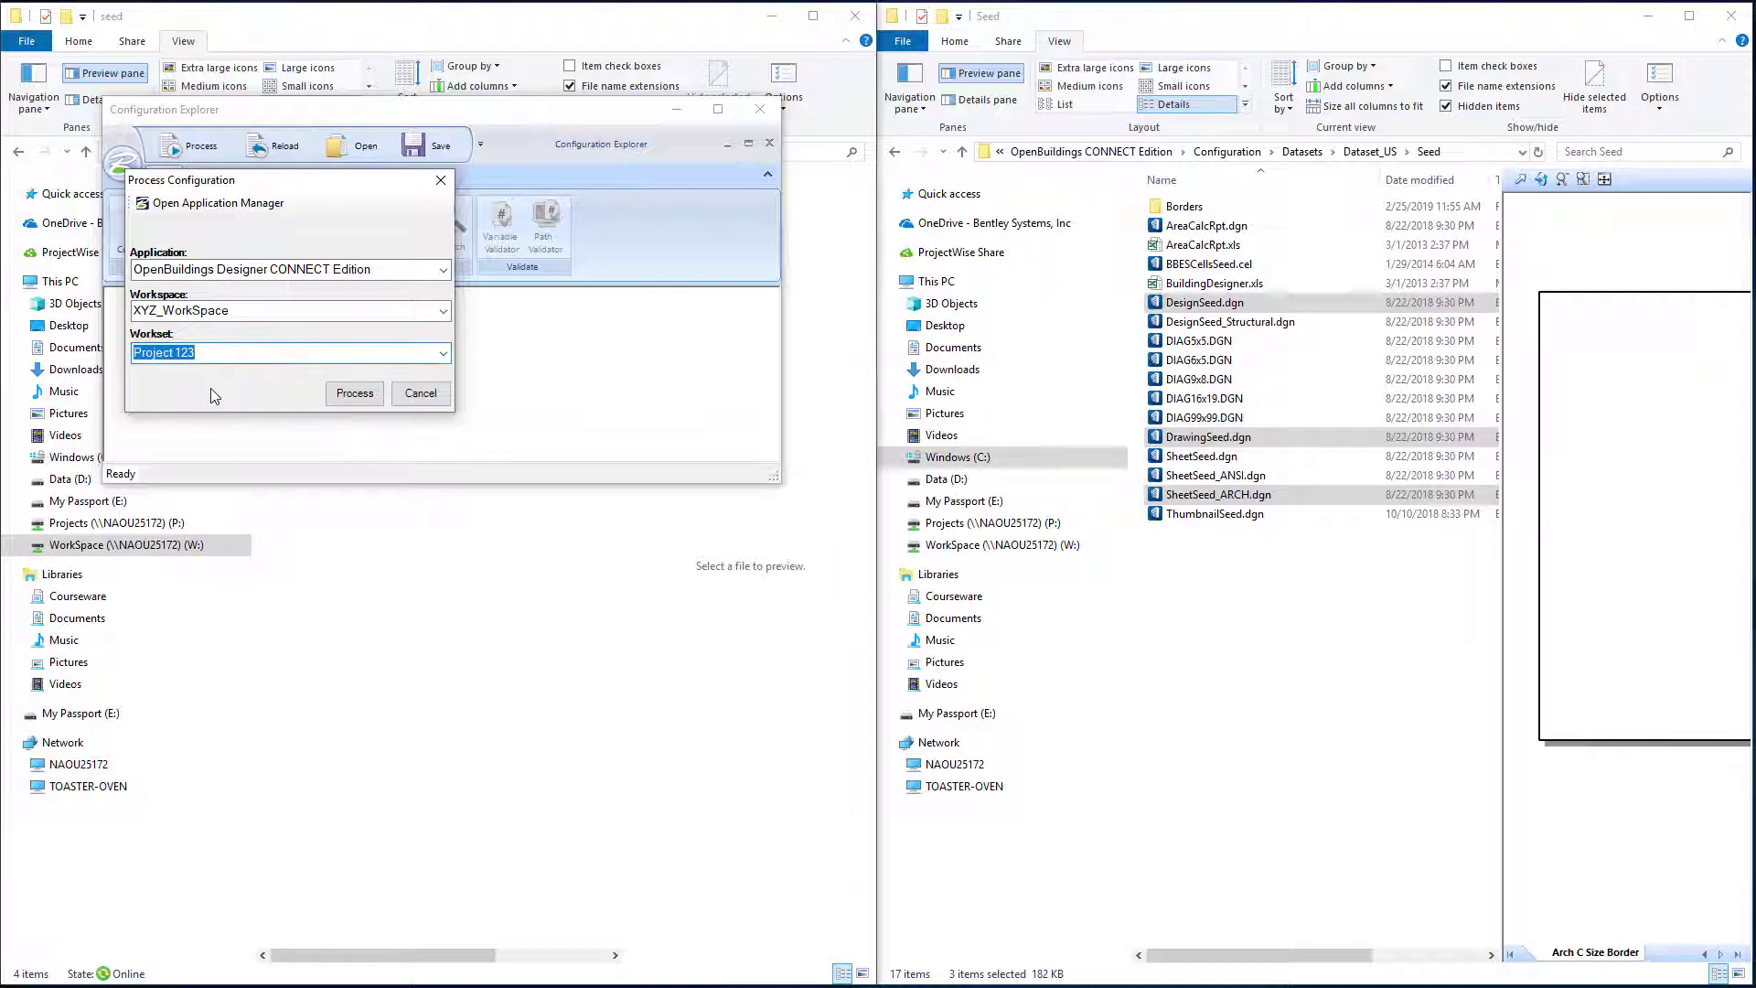
pyautogui.click(375, 395)
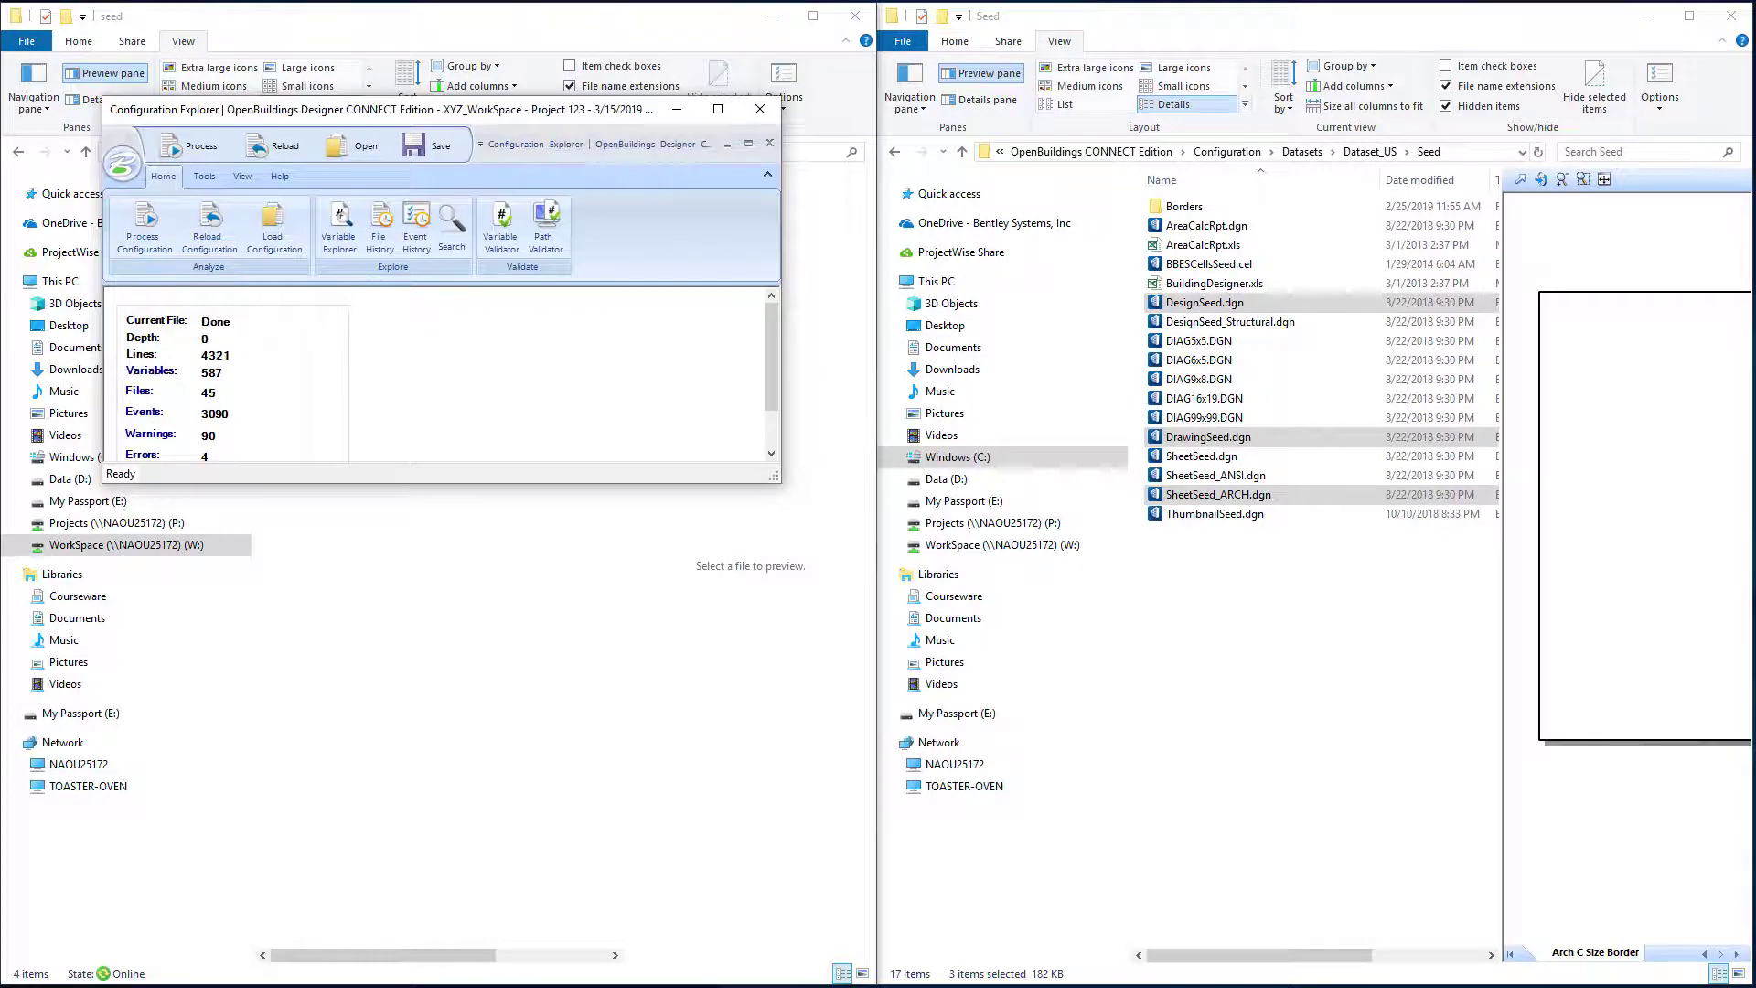
# Filter Variable Explorer by 'seed', inspect MS_DESIGNSEED, and scroll down to MS_SEEDFILES.
pyautogui.click(341, 228)
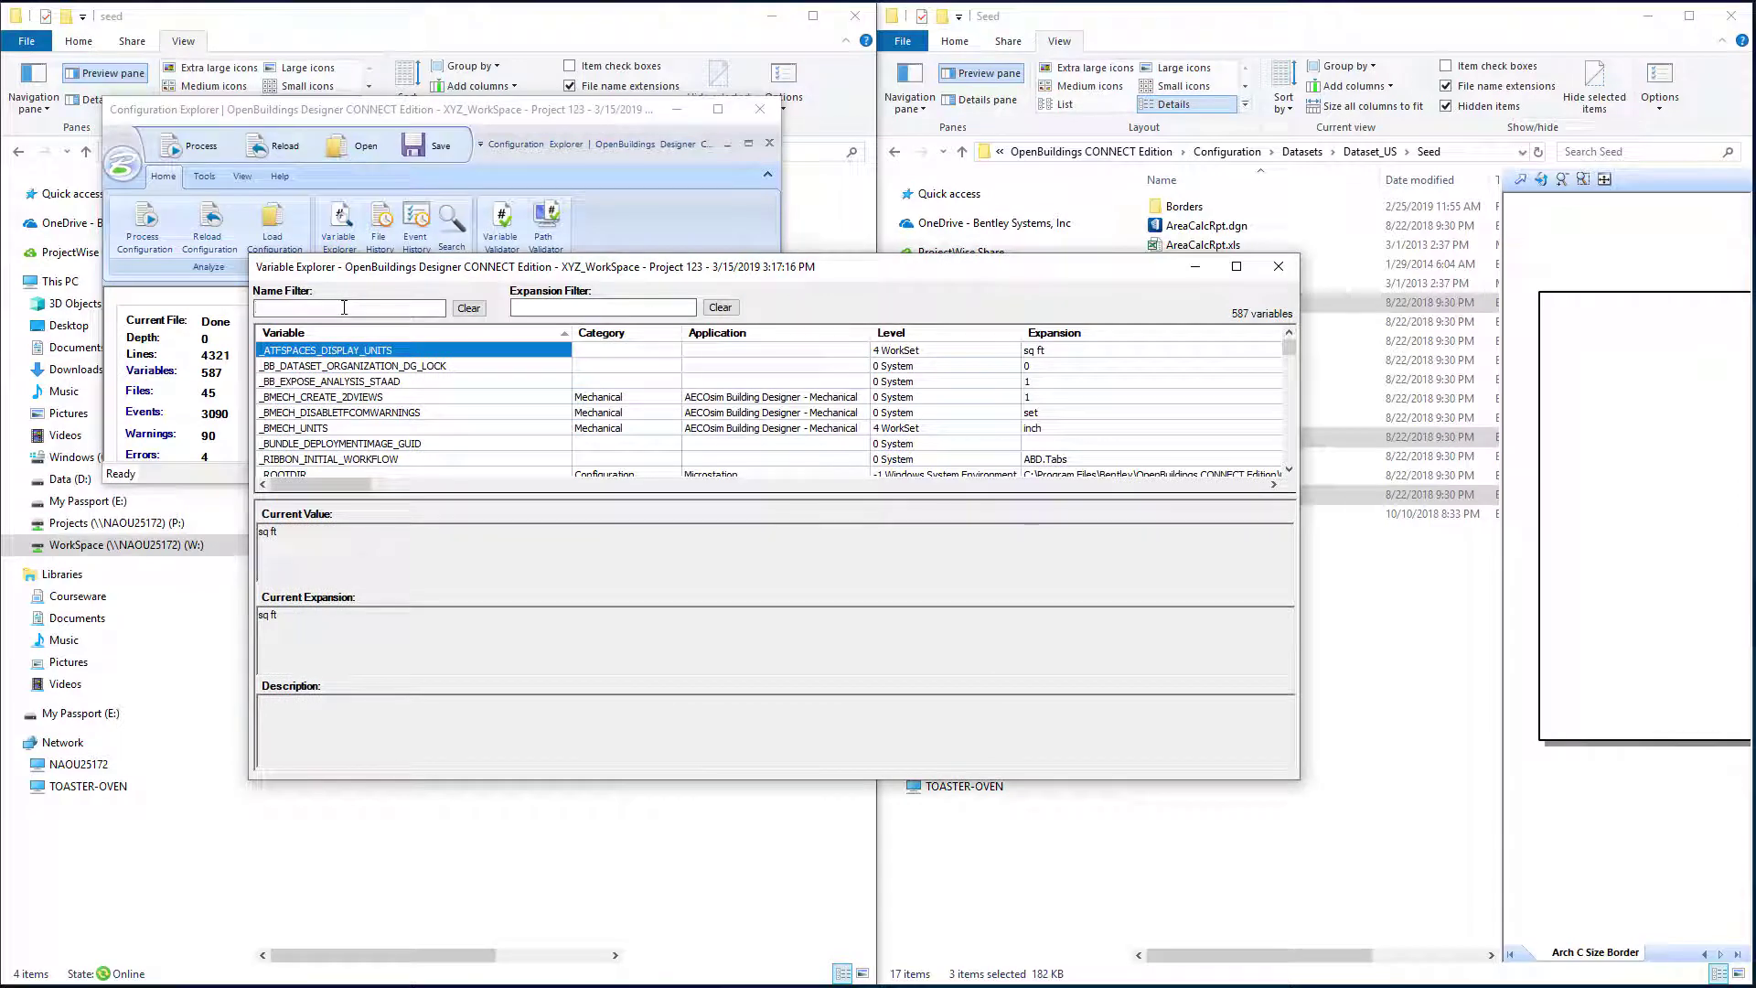
pyautogui.click(344, 307)
pyautogui.write('seed')
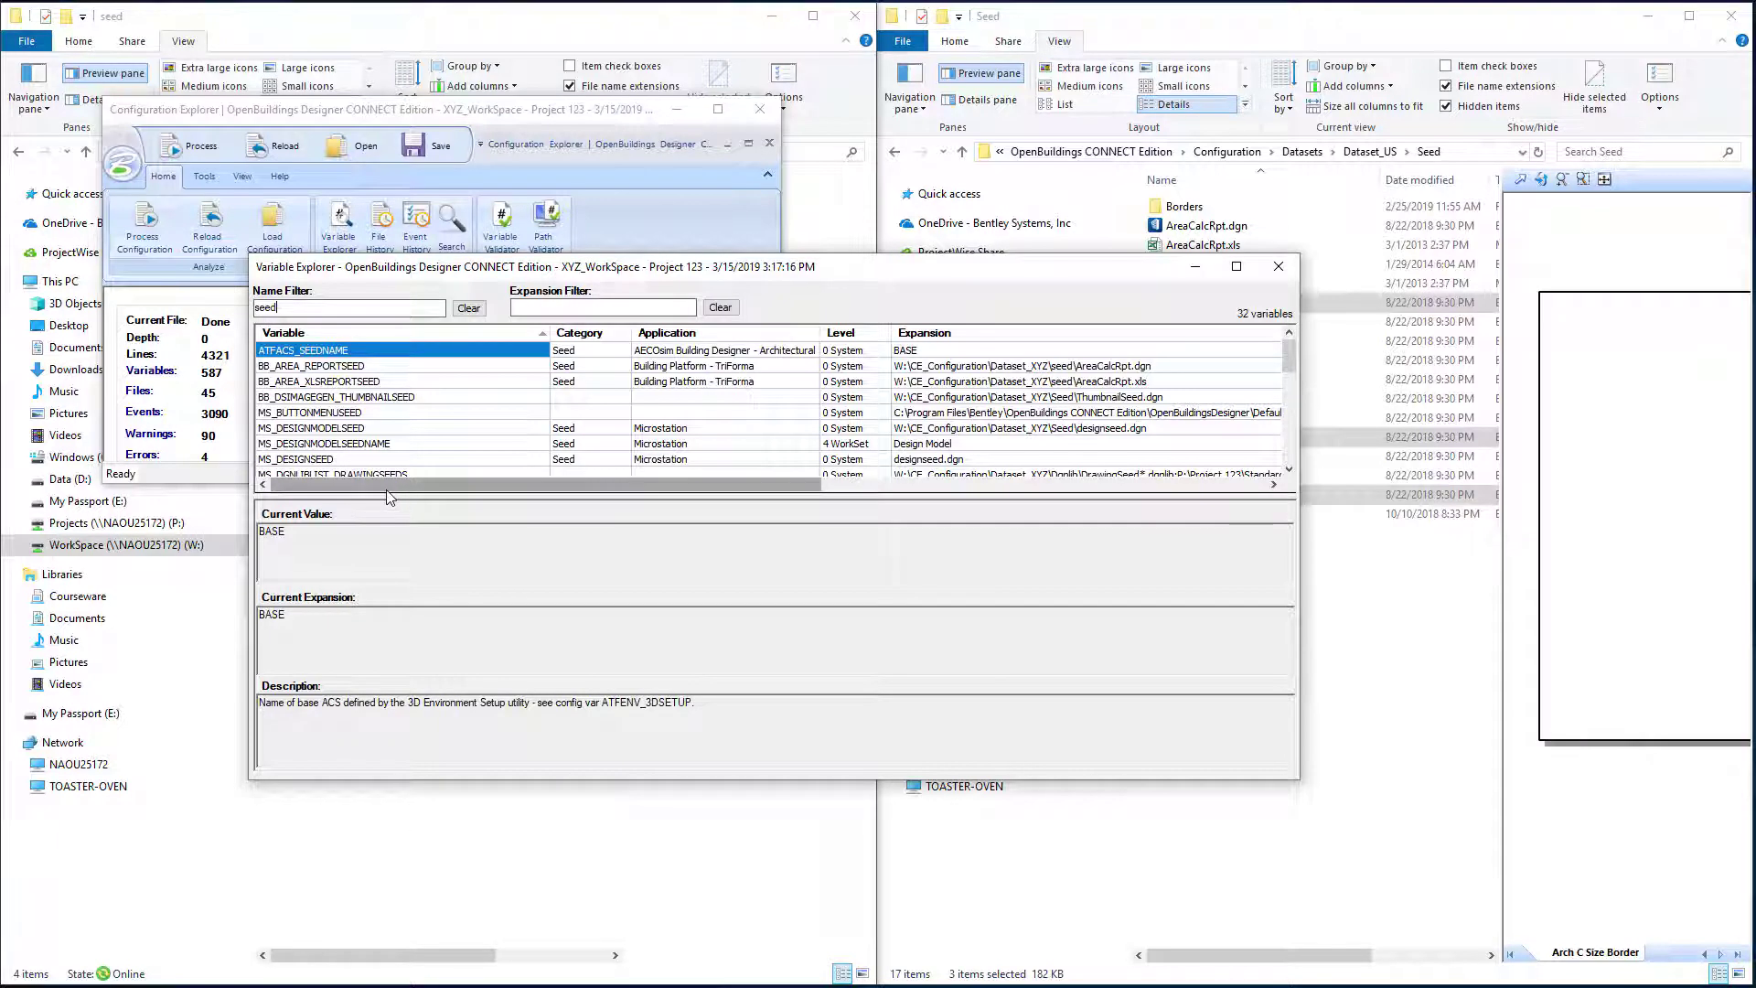
pyautogui.click(314, 459)
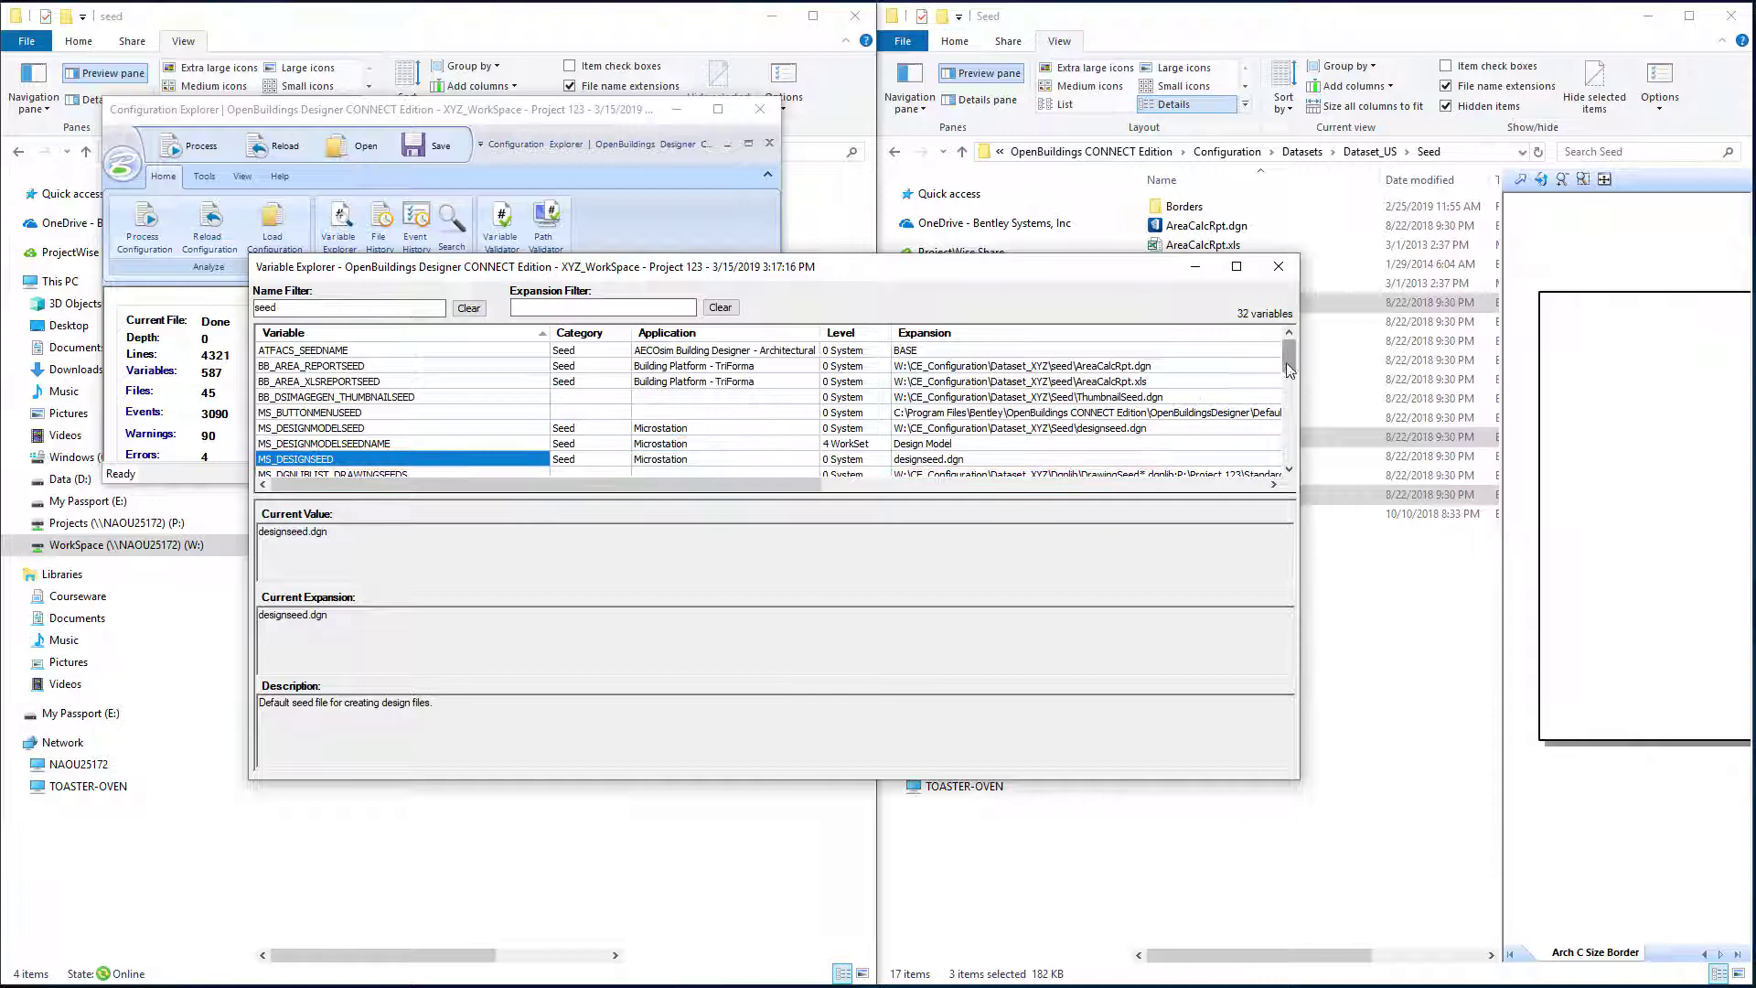
pyautogui.moveTo(1289, 369); pyautogui.dragTo(1292, 380)
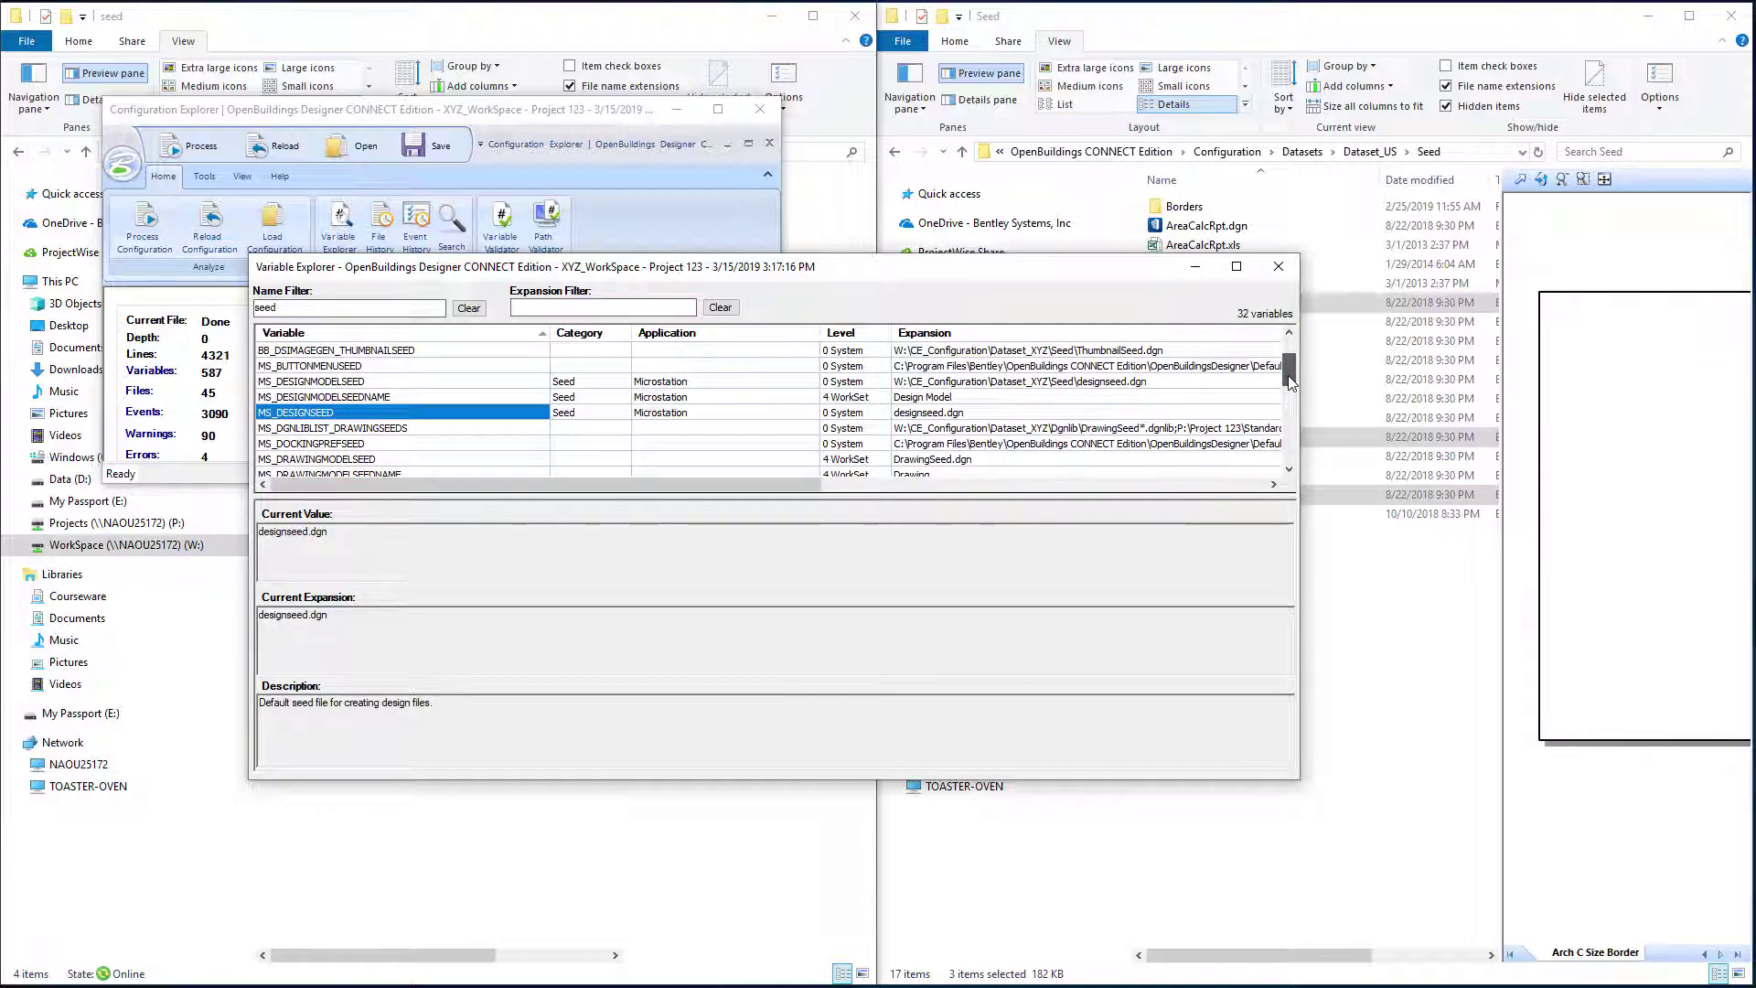
pyautogui.moveTo(1290, 376); pyautogui.dragTo(1291, 439)
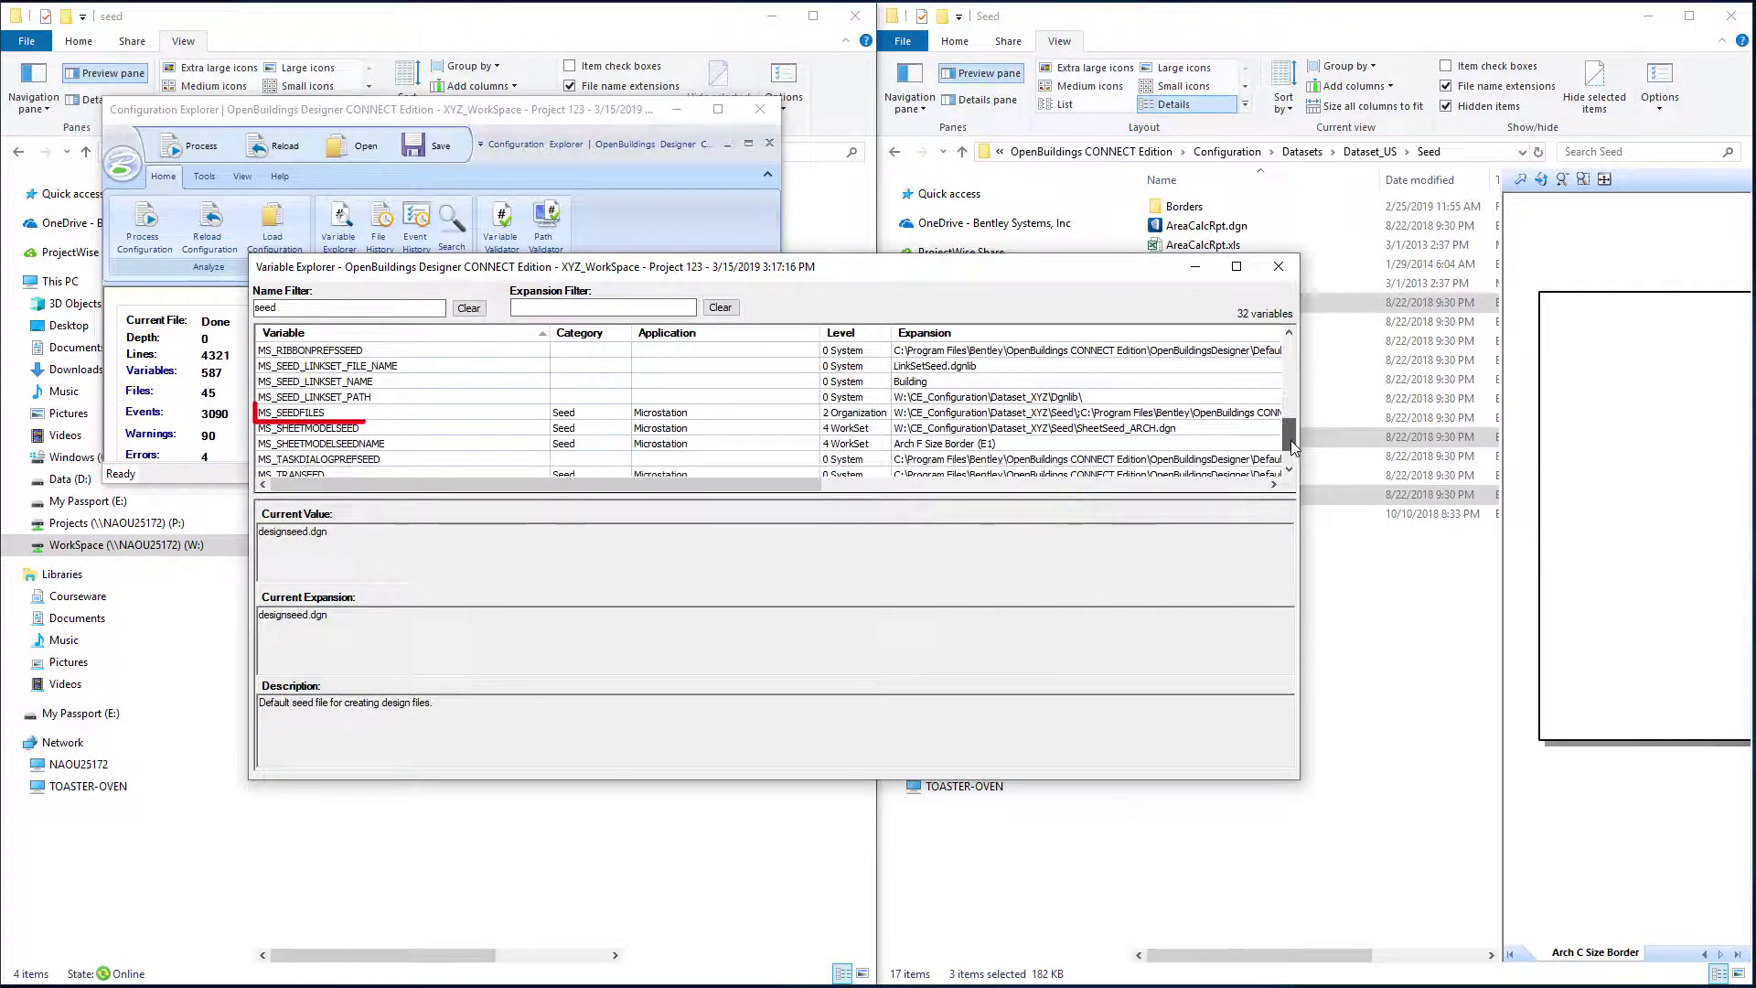
# Select MS_SEEDFILES to view its seed search paths, then copy the variable.
pyautogui.click(377, 419)
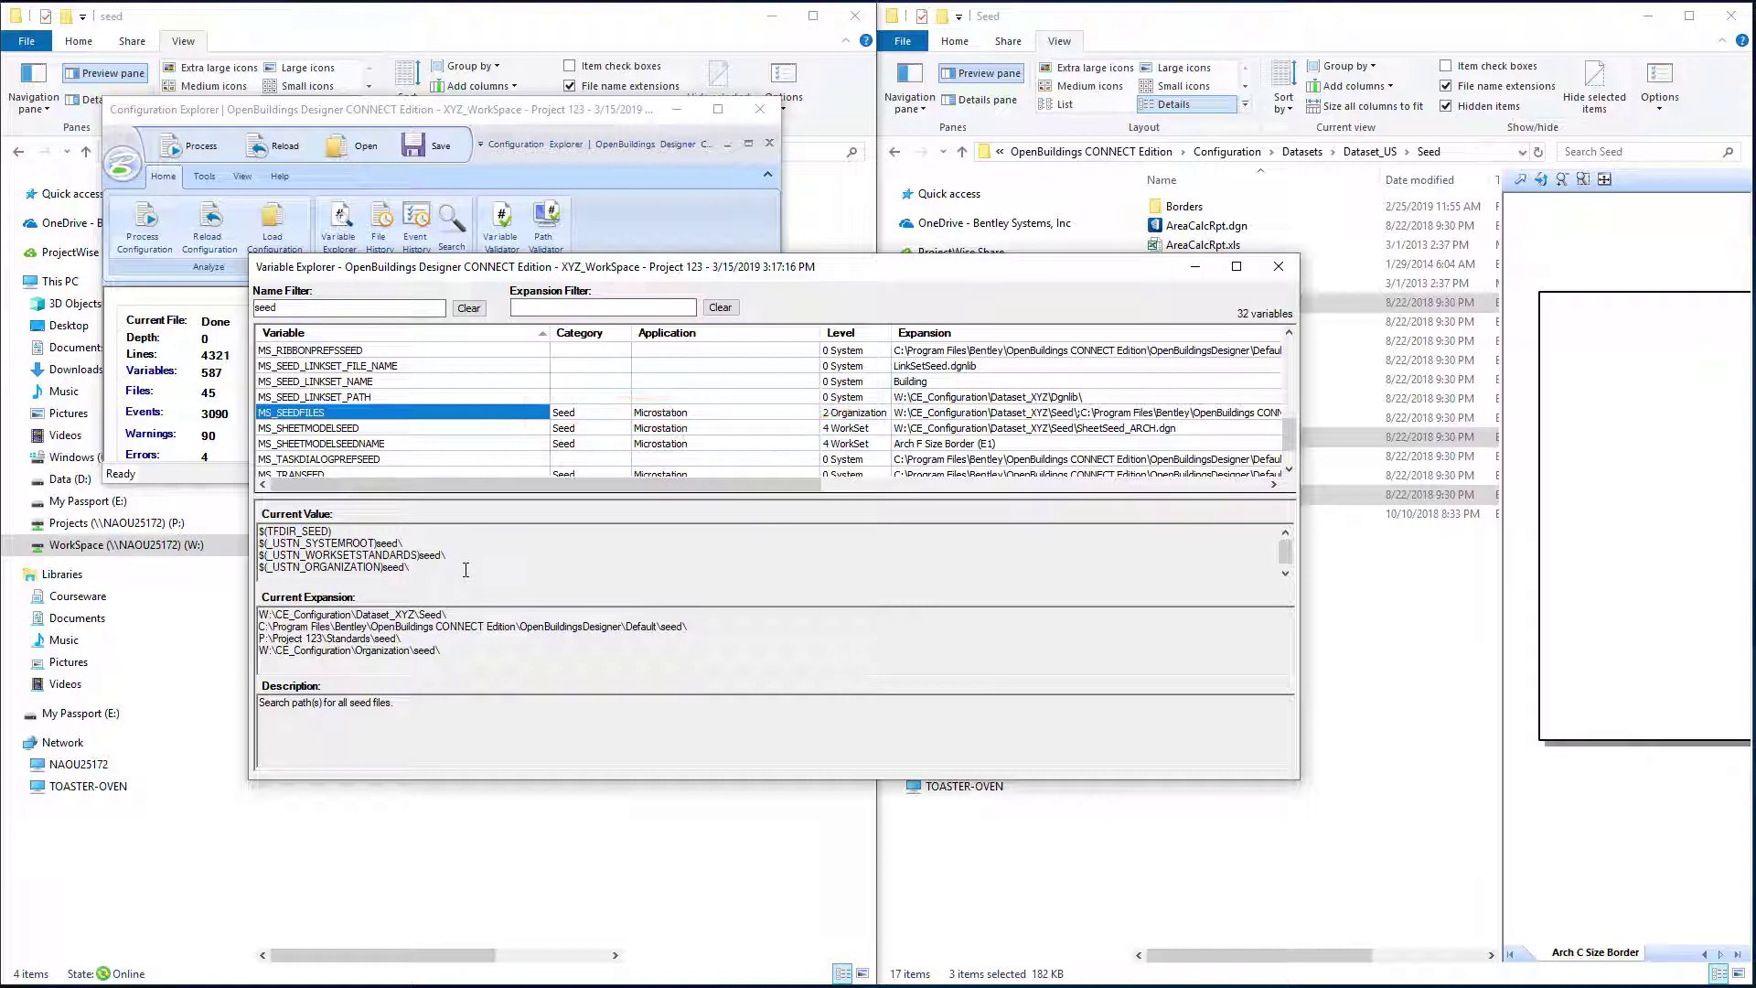
pyautogui.rightClick(305, 411)
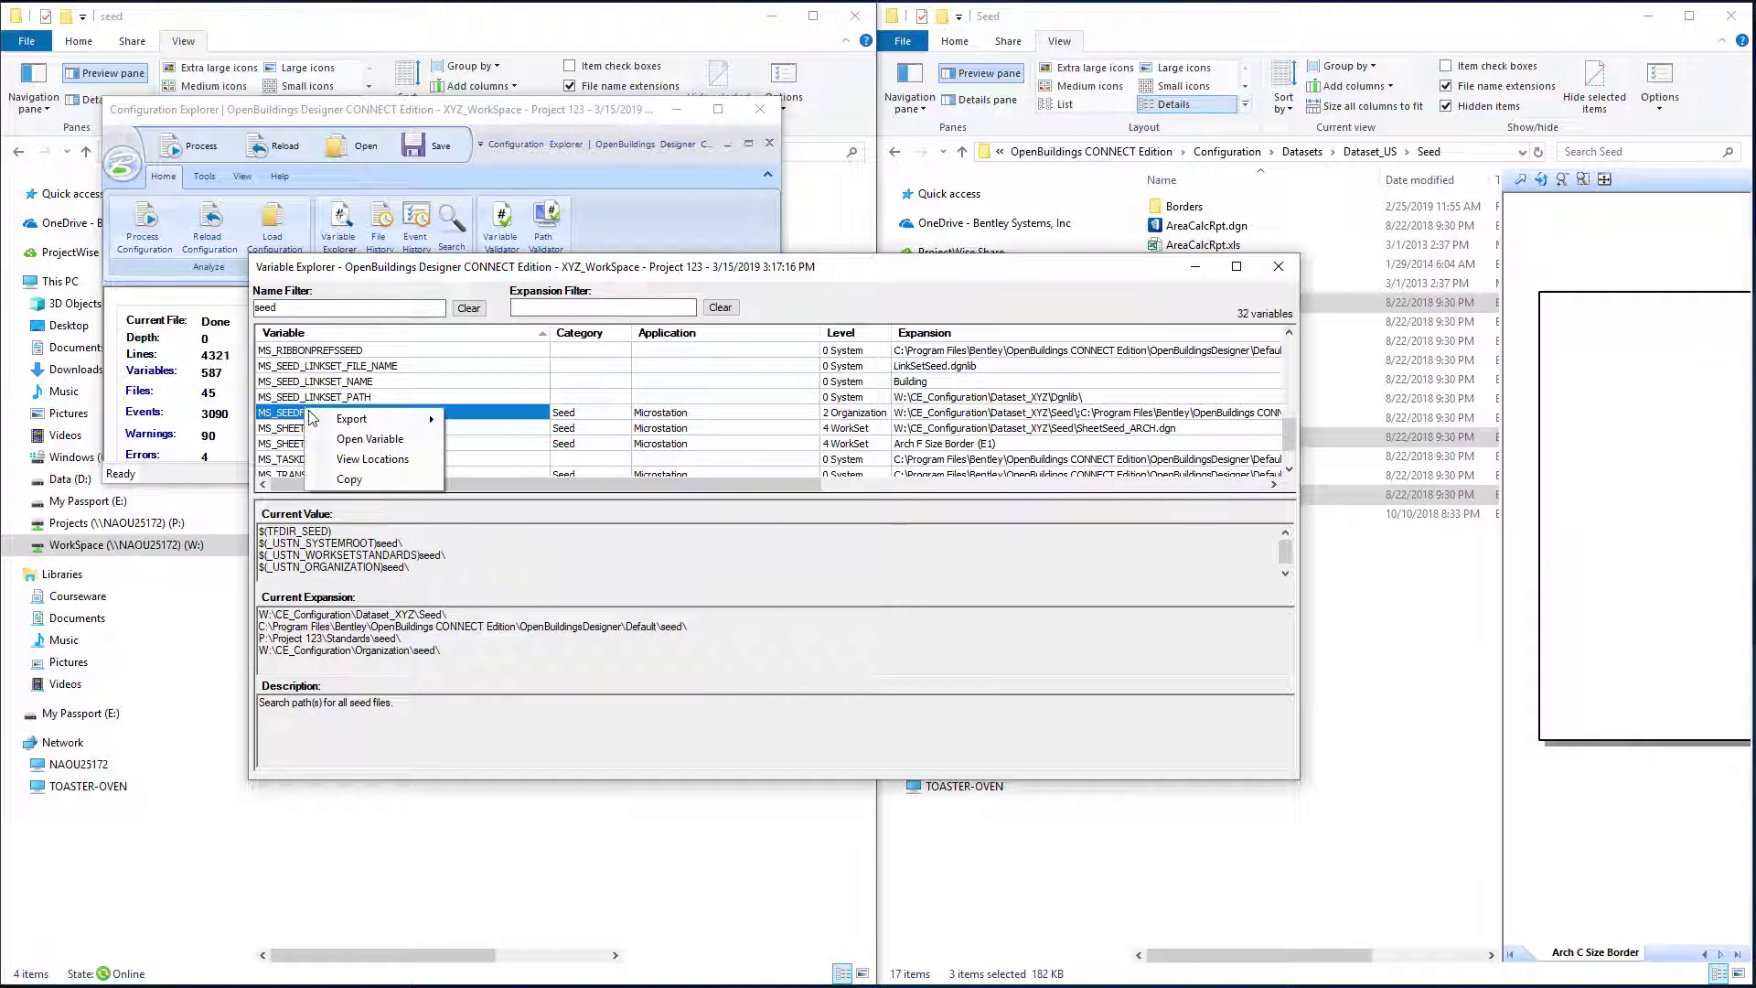
pyautogui.click(374, 485)
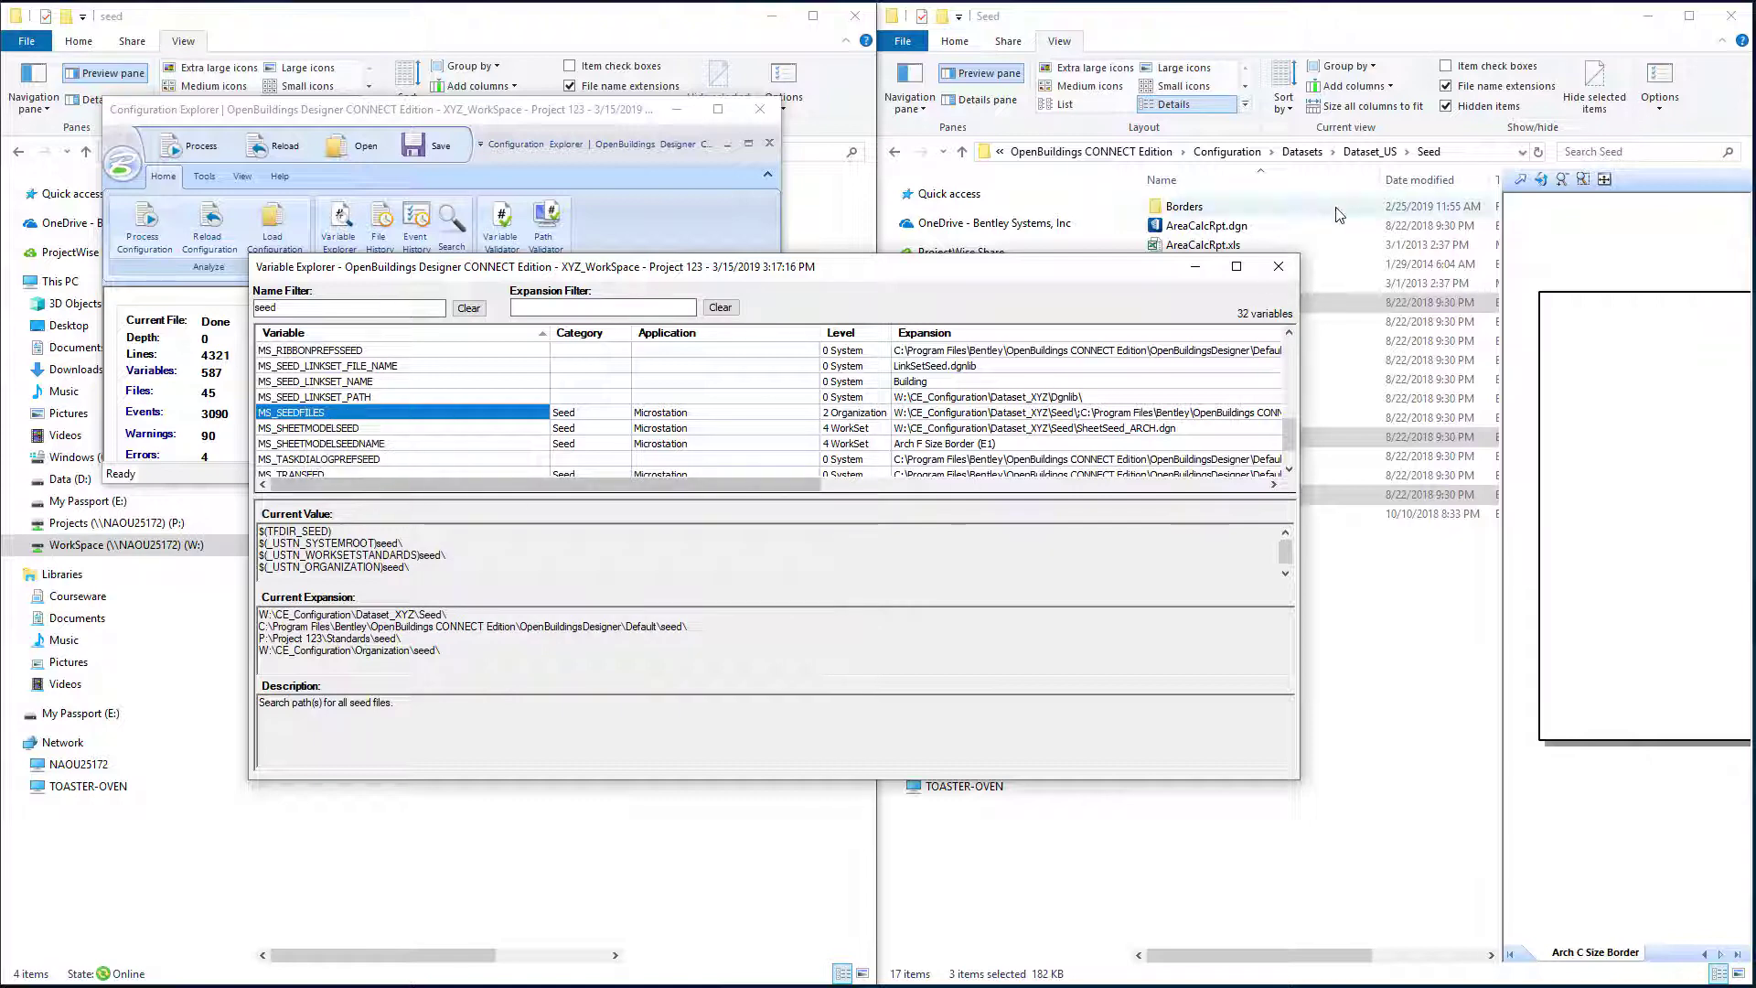
# Close Variable Explorer and open File History listing the processed .cfg files.
pyautogui.click(1285, 271)
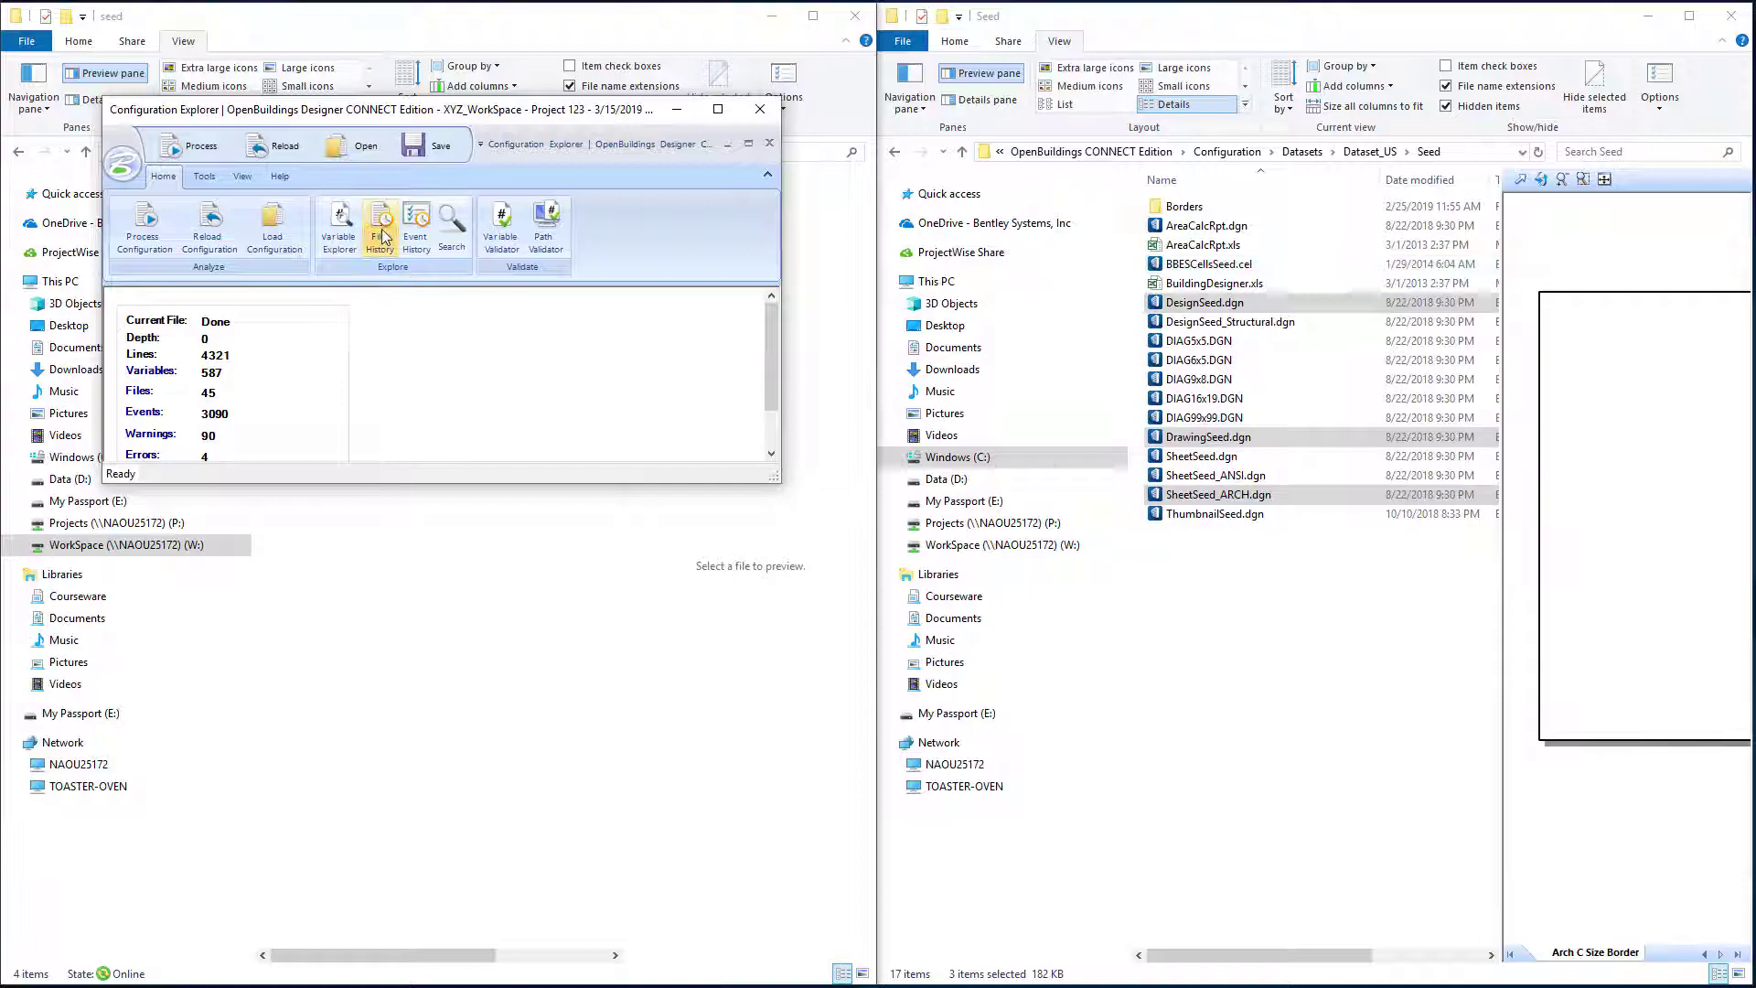
pyautogui.click(384, 240)
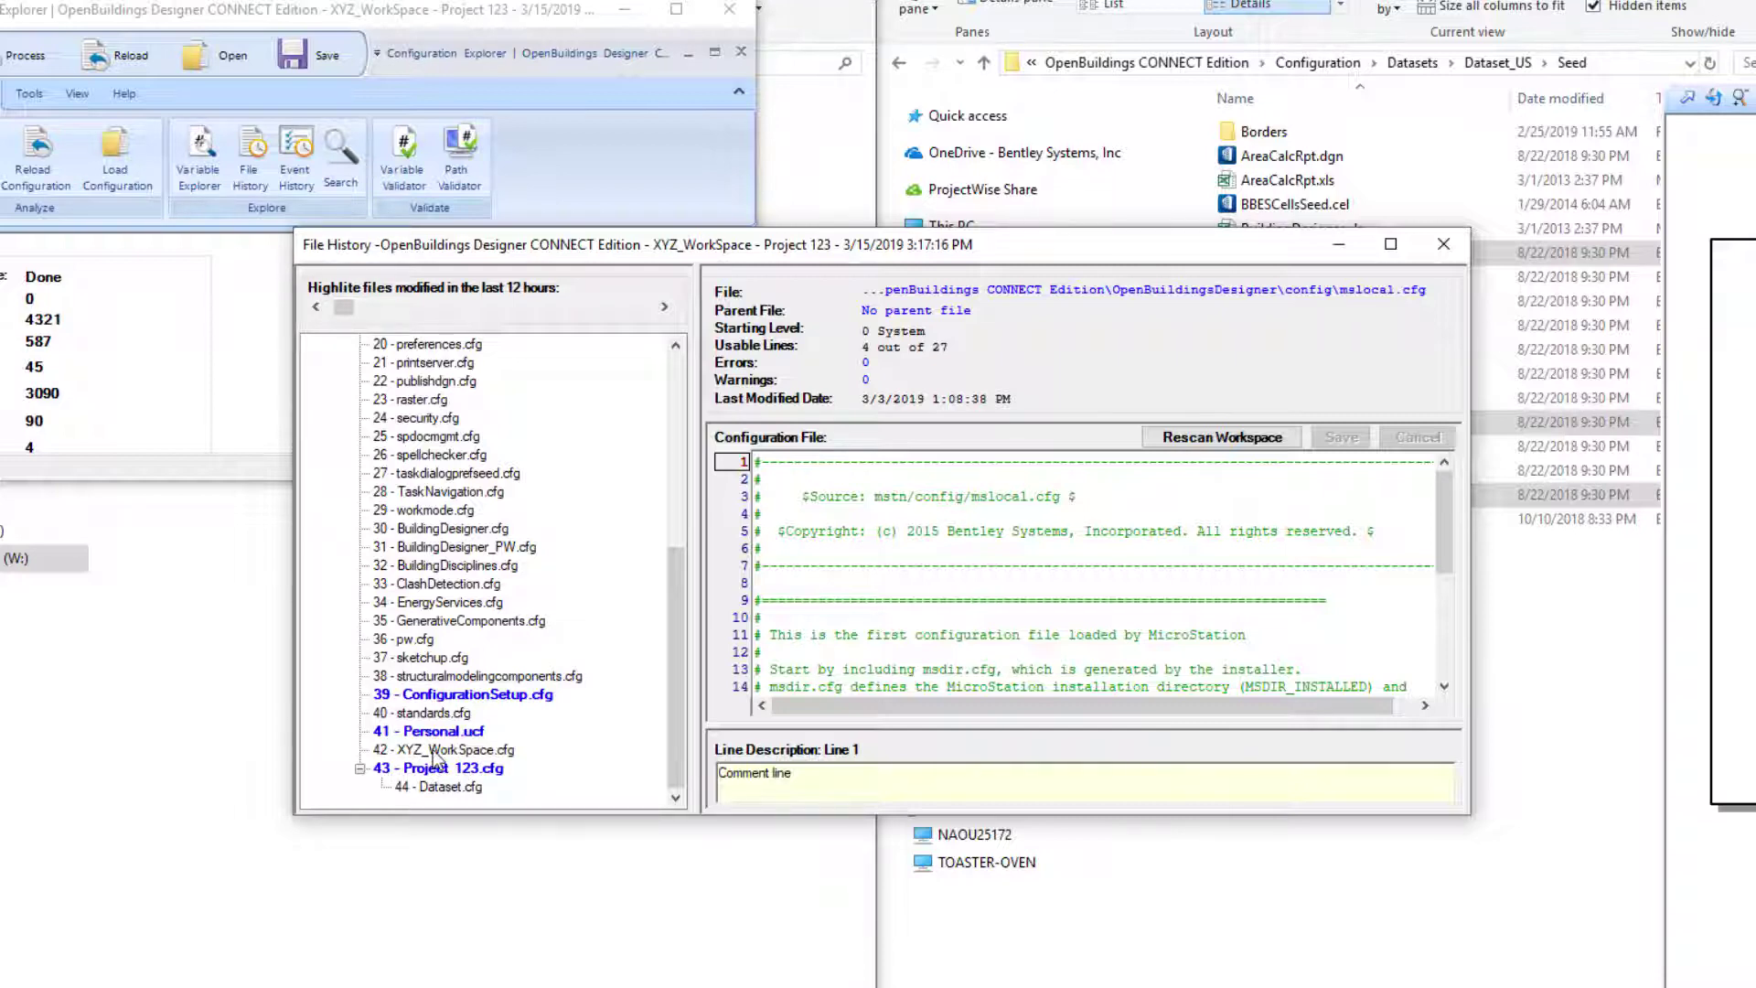
# Show XYZ_WorkSpace.cfg and add a #---- dashed comment line at its end.
pyautogui.click(440, 750)
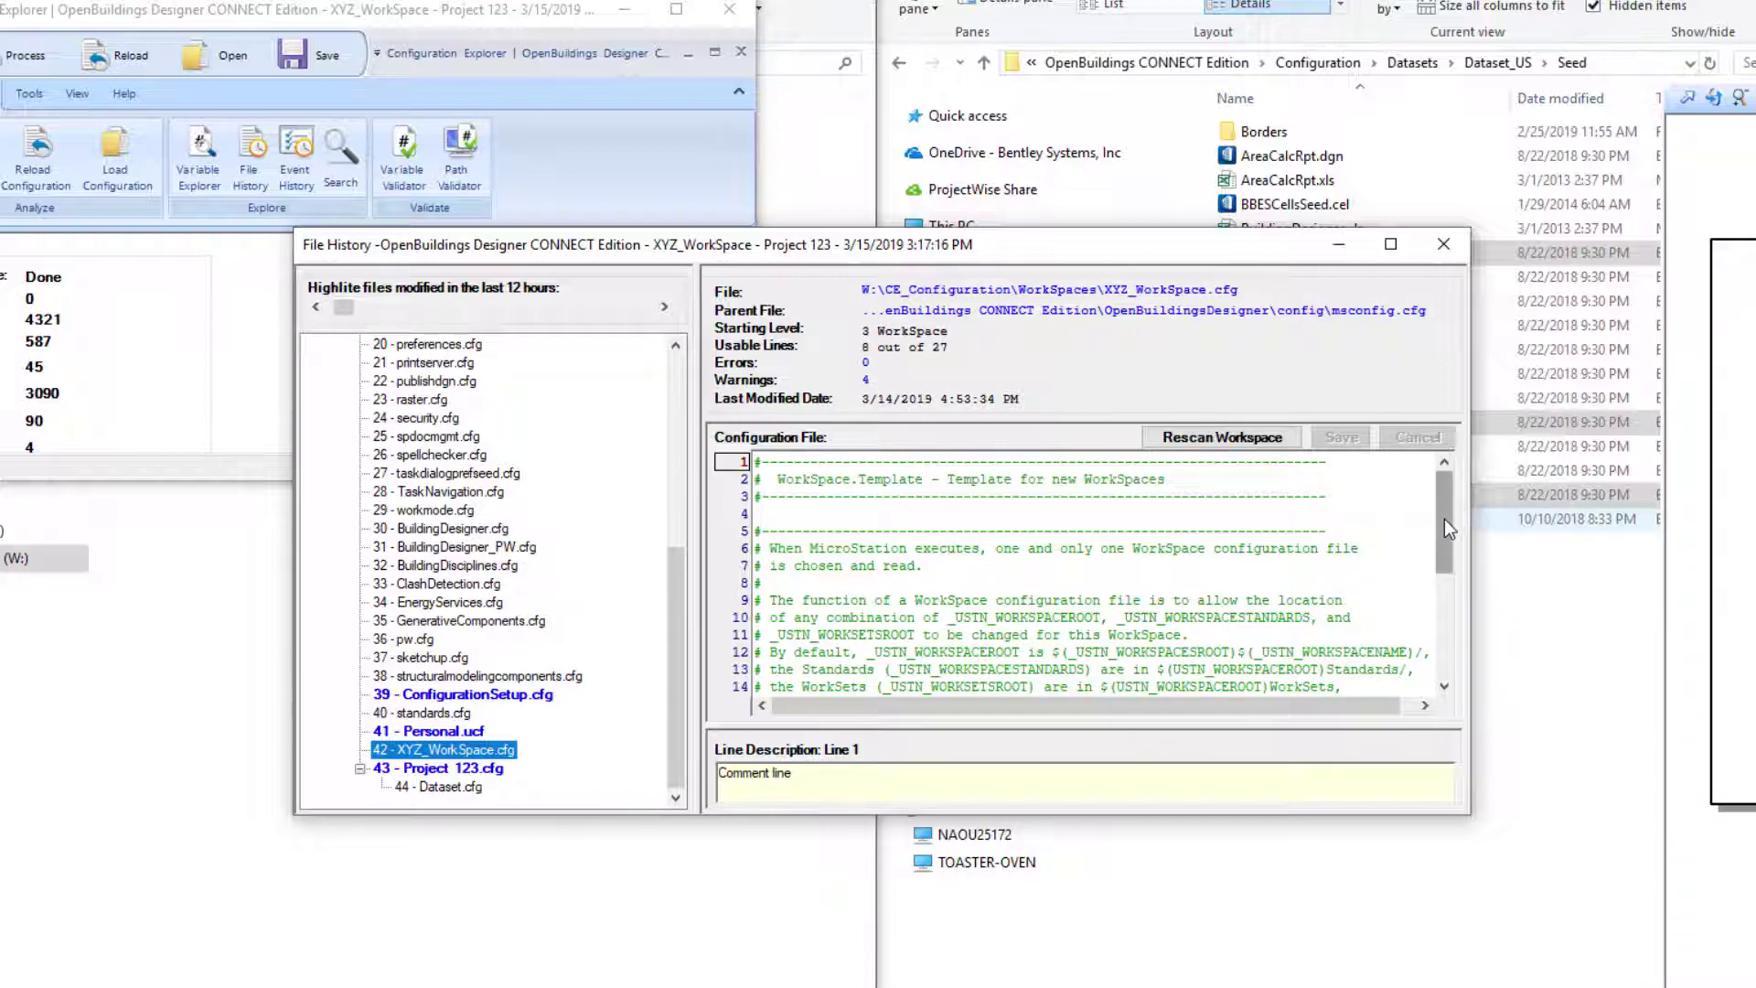
pyautogui.moveTo(1445, 518); pyautogui.dragTo(1440, 634)
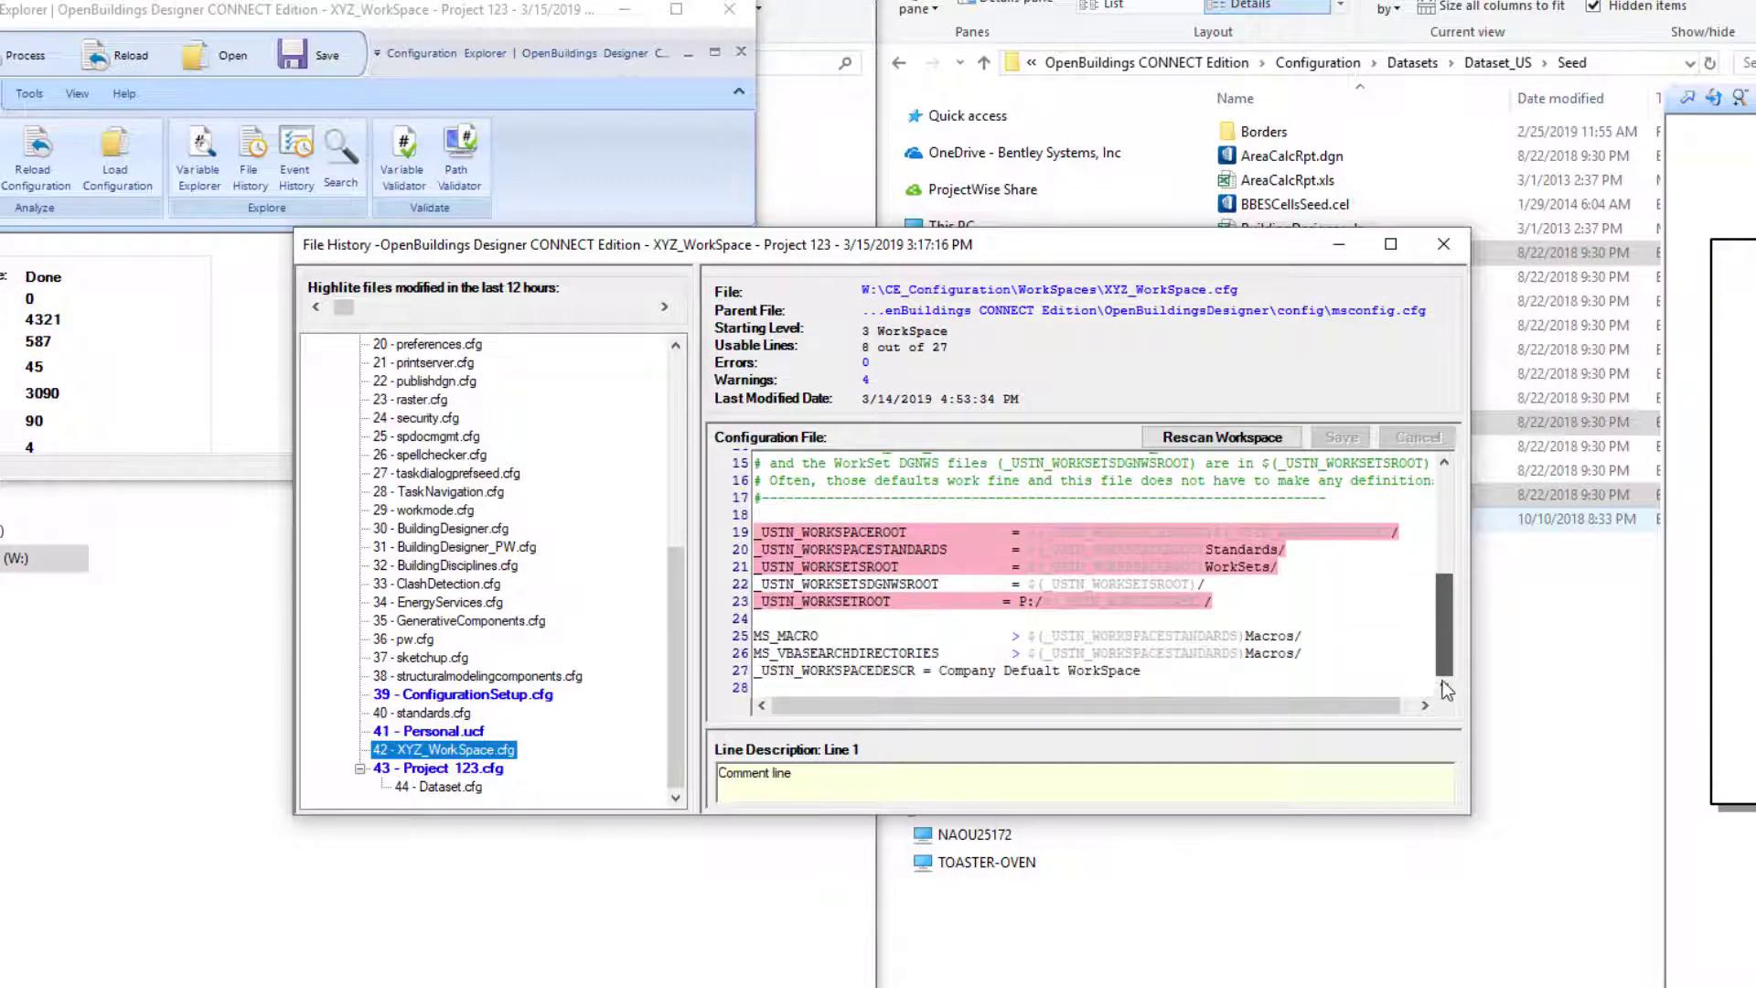
pyautogui.click(766, 686)
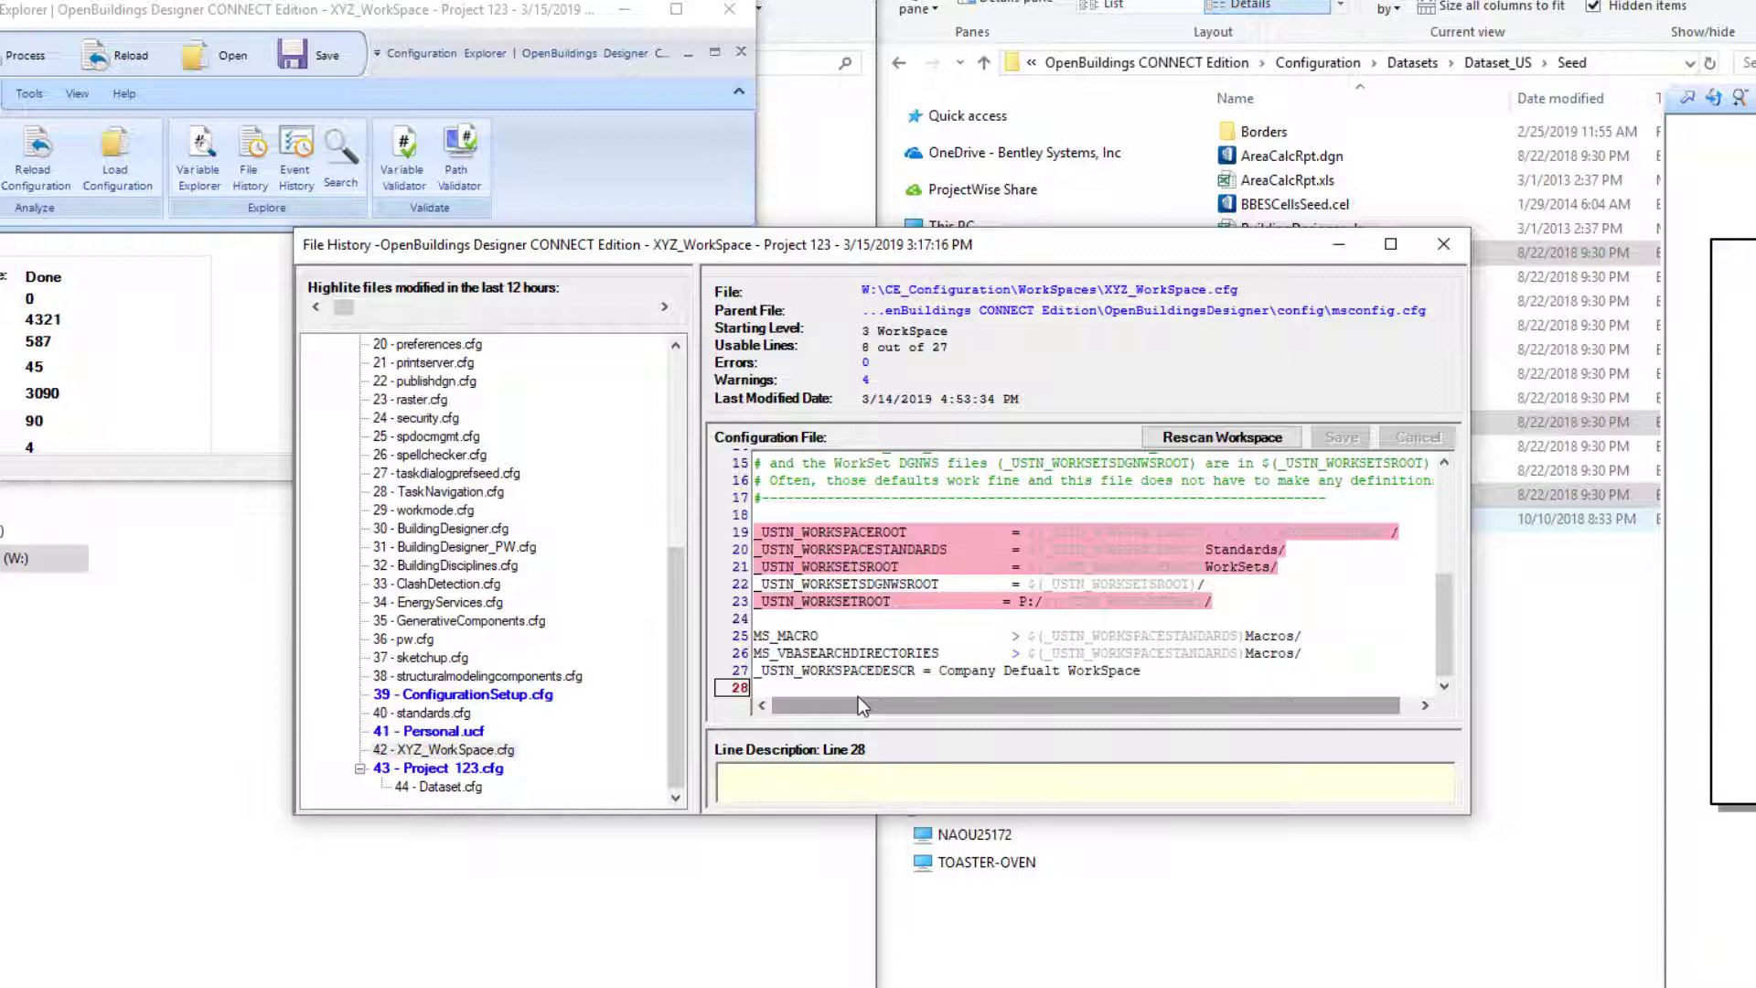
pyautogui.write('#-')
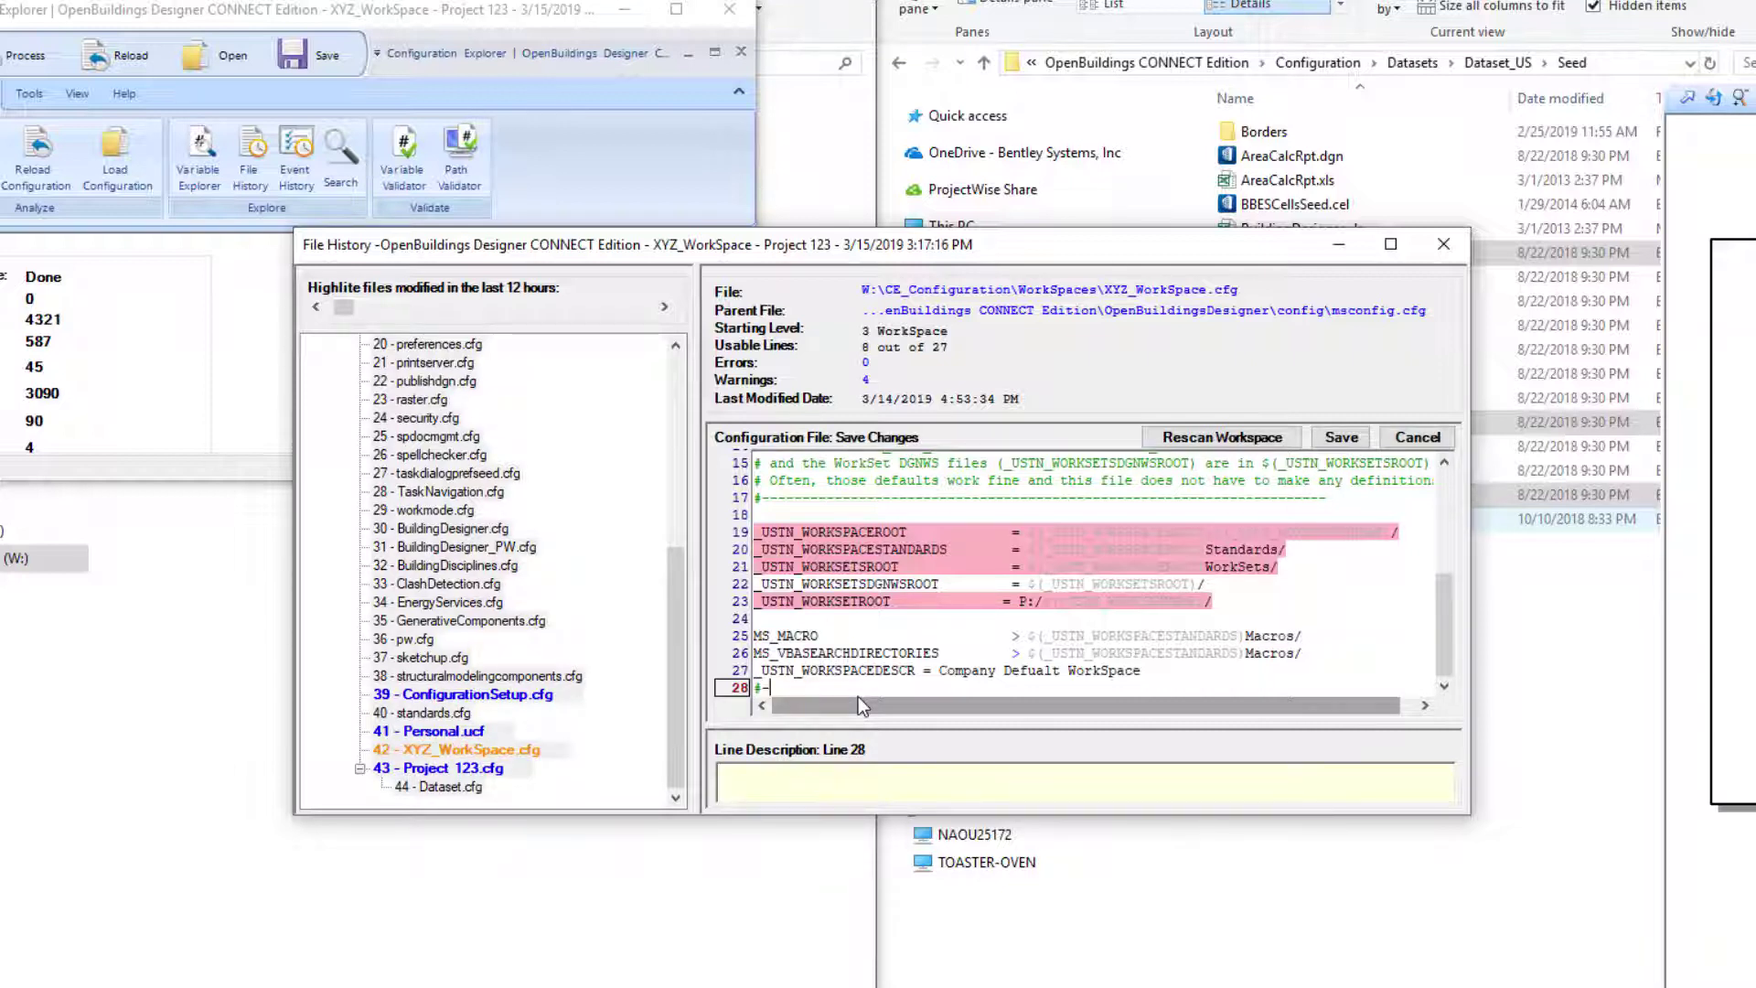
pyautogui.write('--------------------------------------------------------------------')
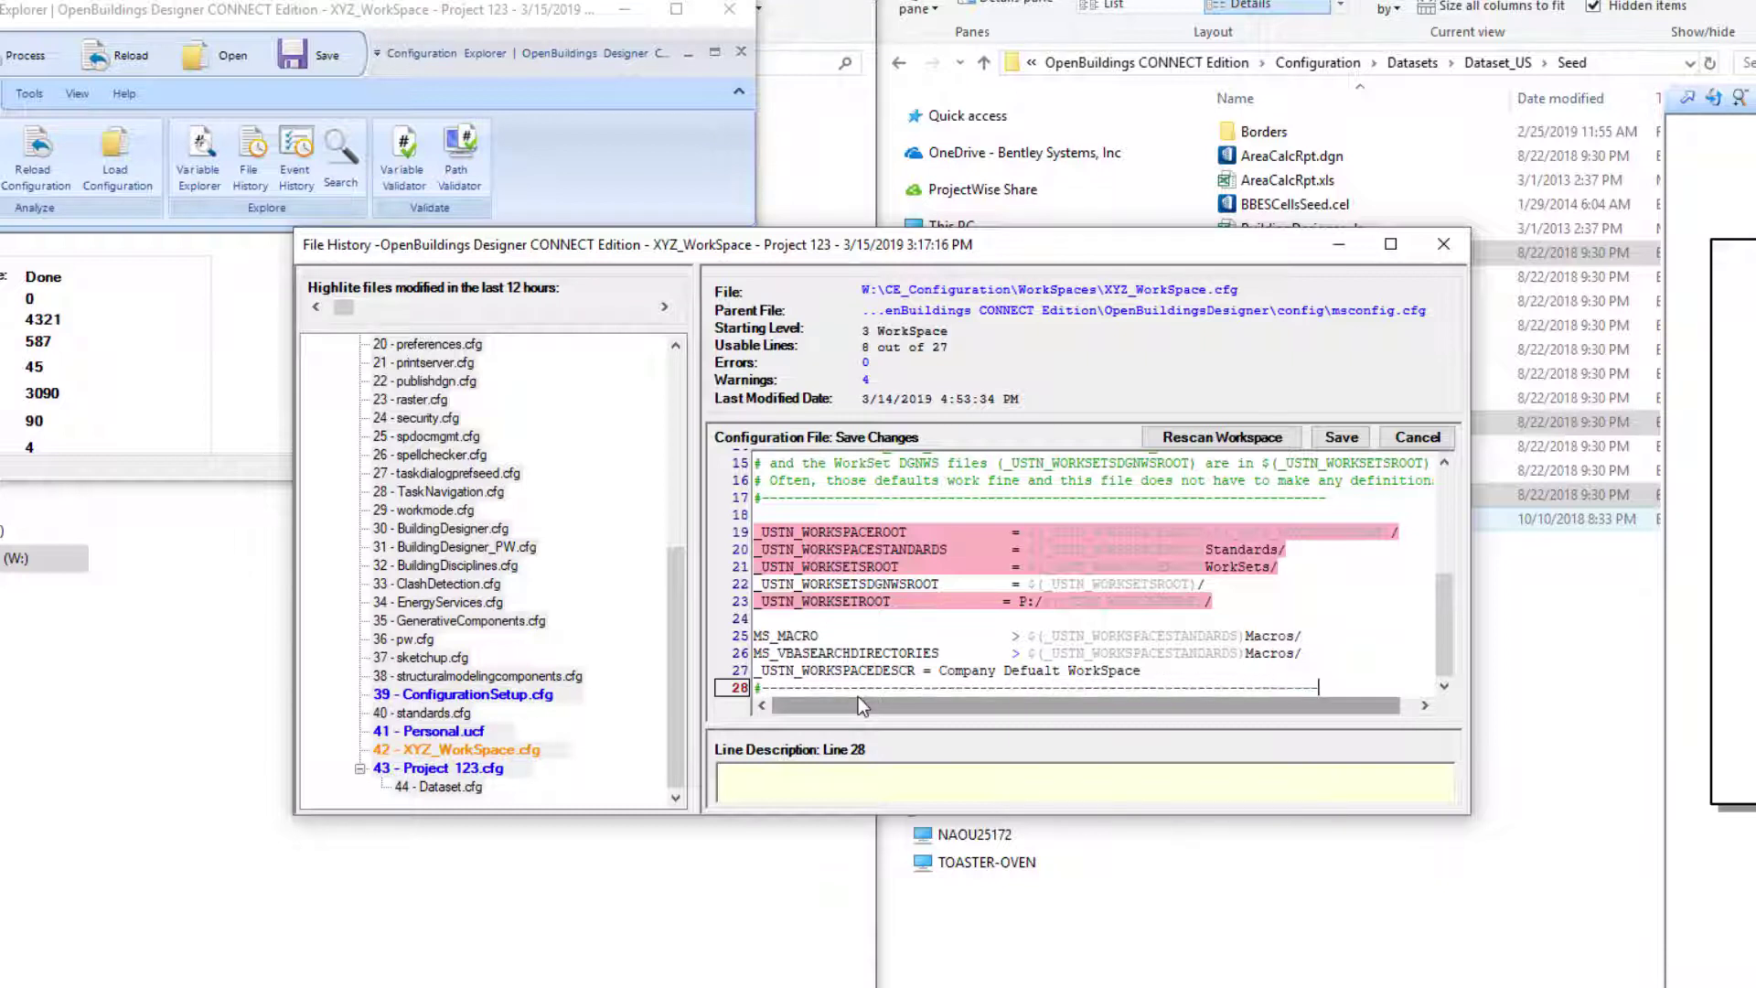
pyautogui.press('Return')
# Add the comment 'Seed Files: Redirect the seed file folder to the WorkSapce' with a closing dashed line.
pyautogui.write('3')
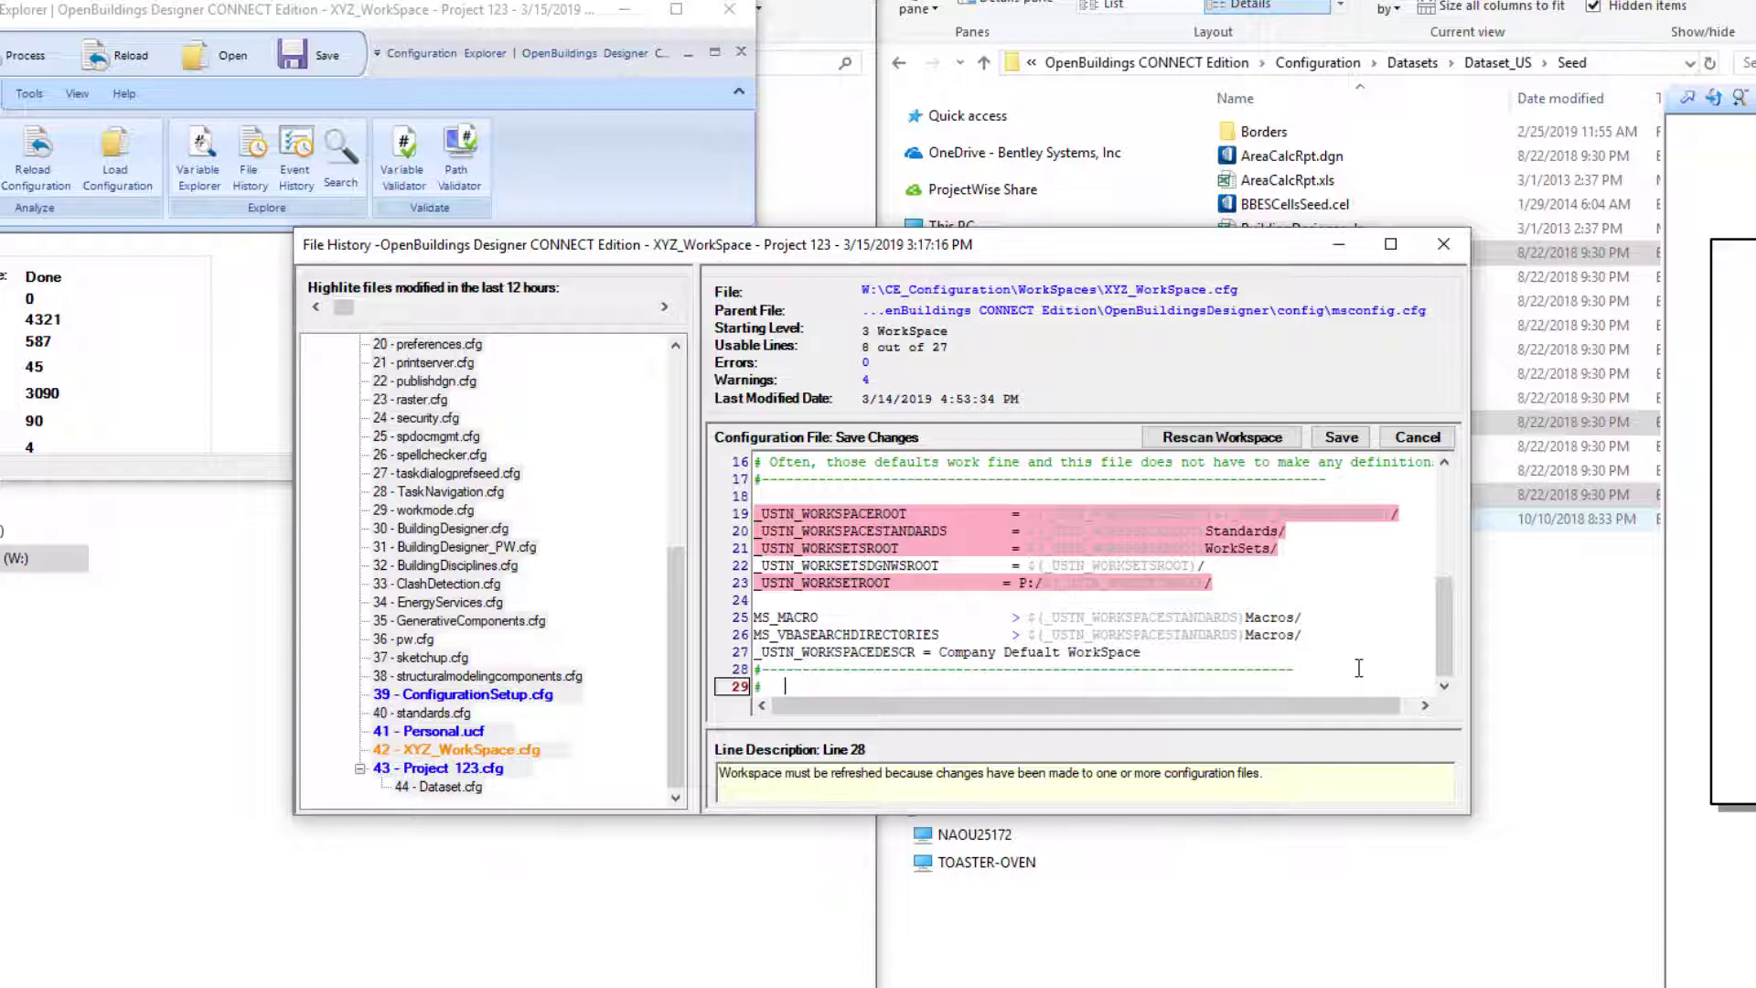
pyautogui.write('   Seed Files:')
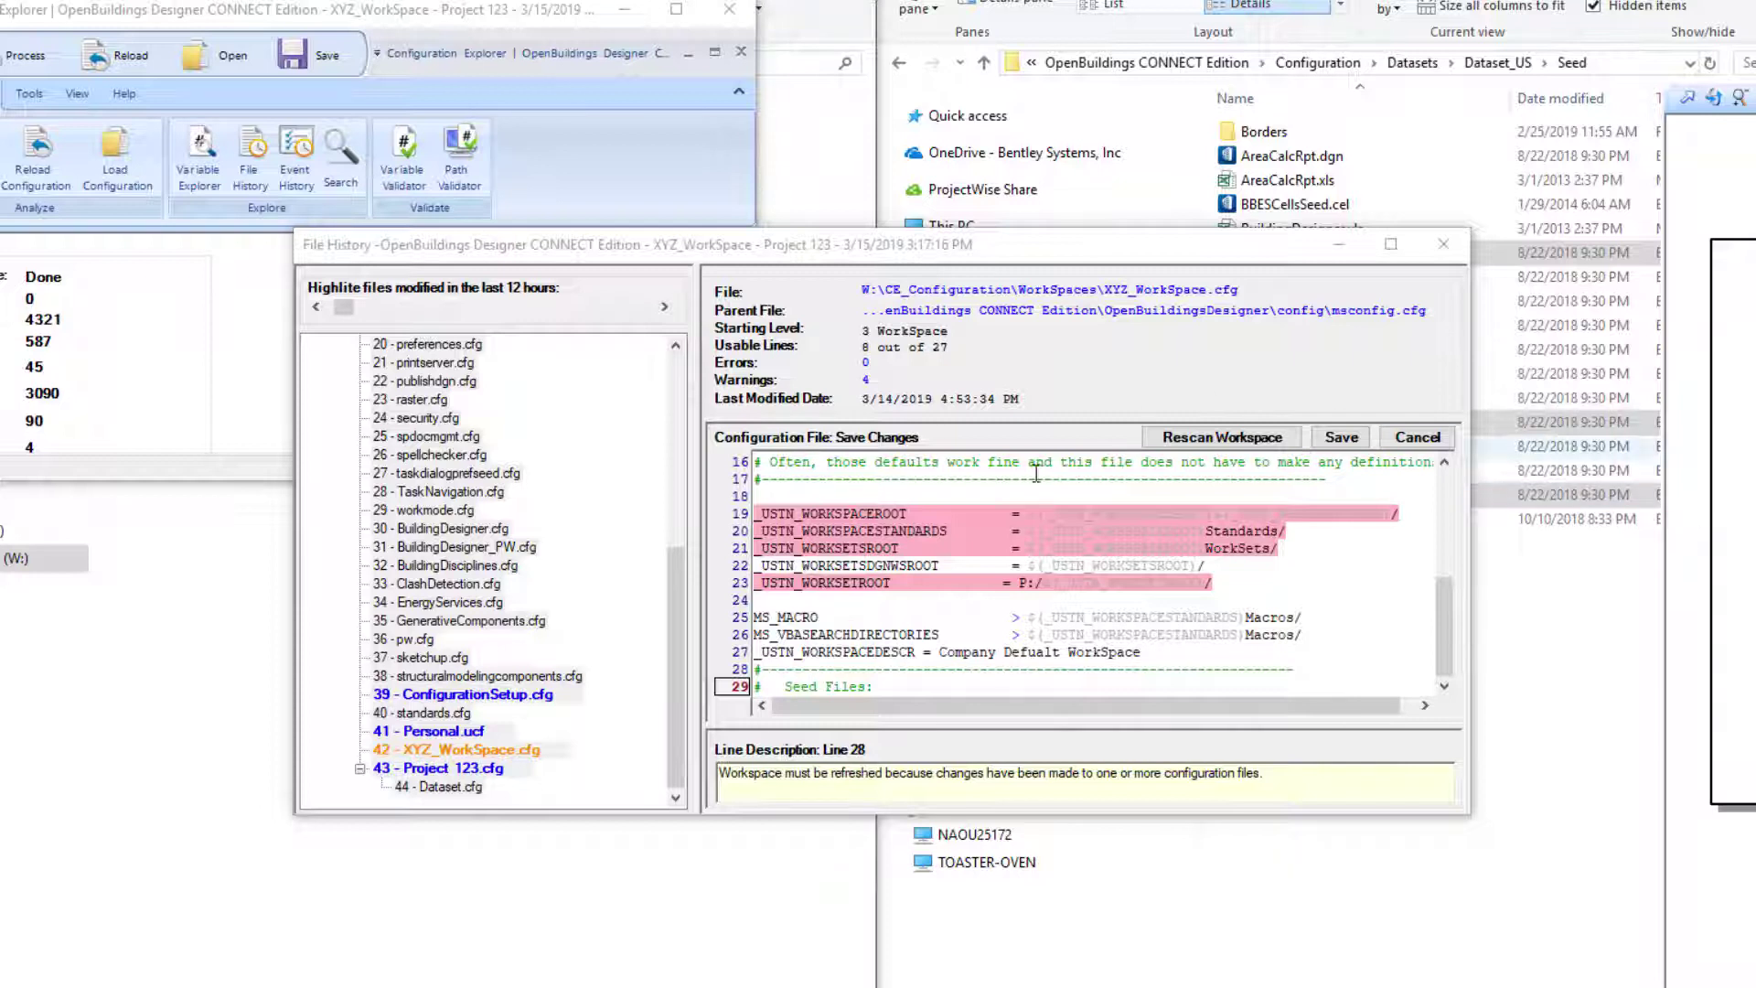
pyautogui.click(932, 688)
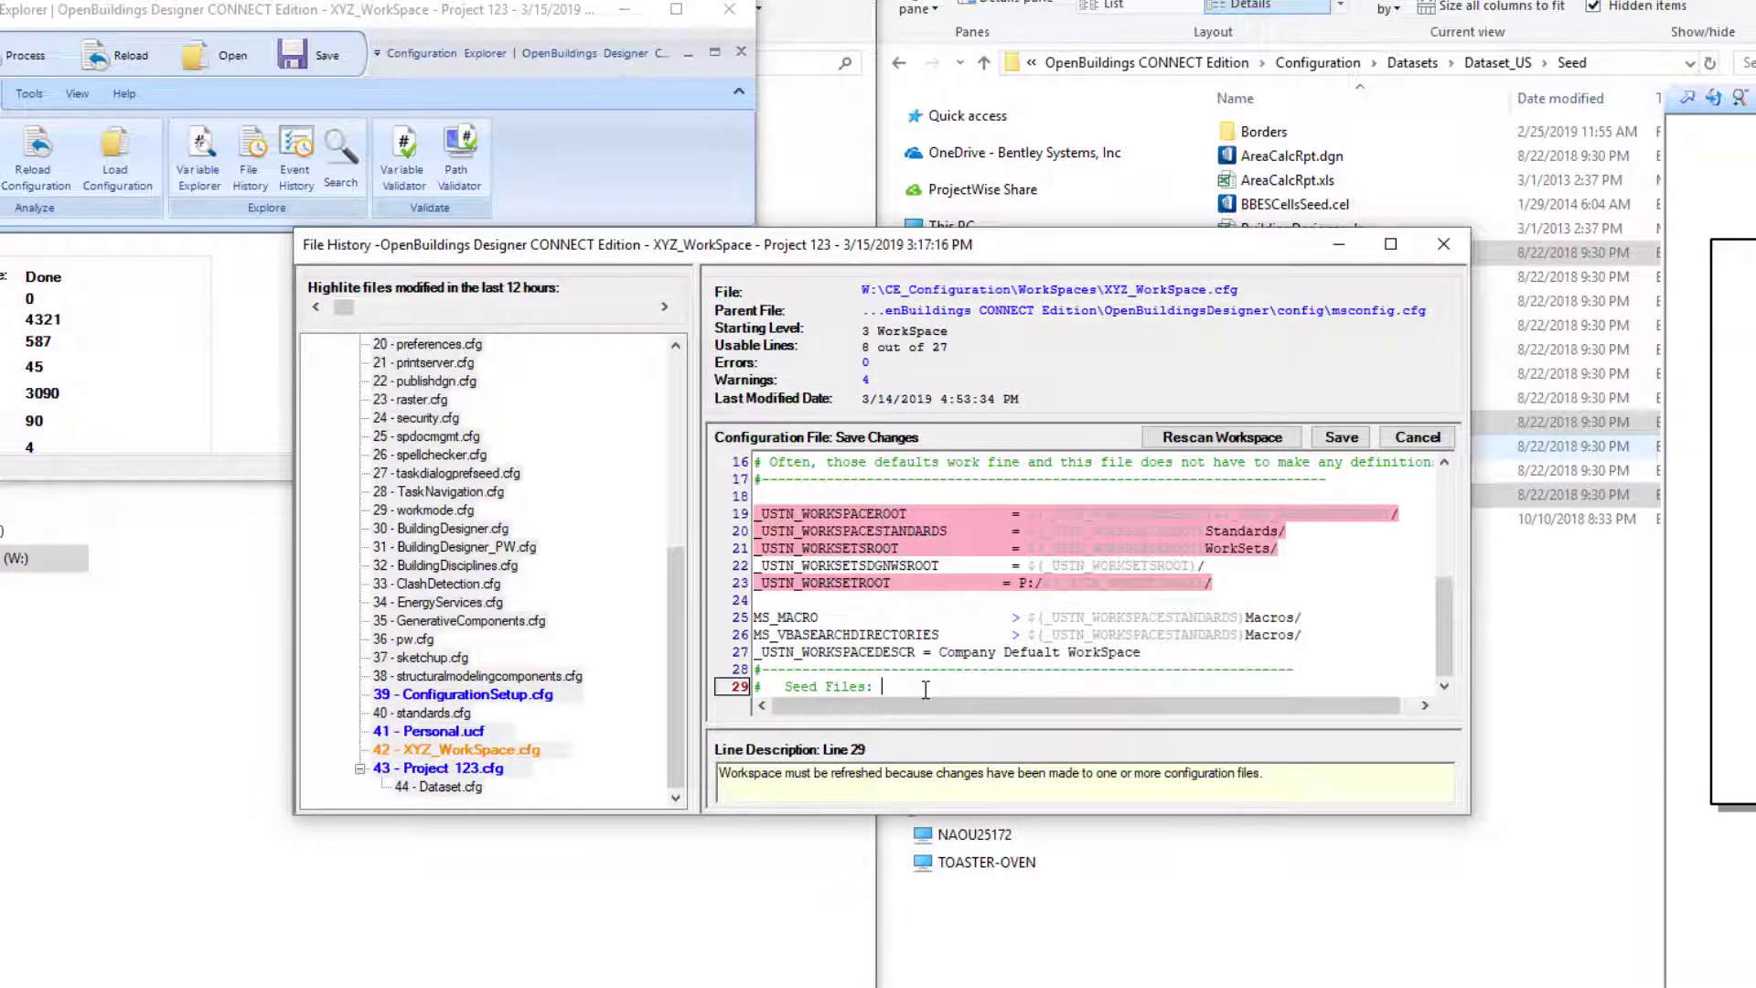
pyautogui.write('Redirect the seed file folder to')
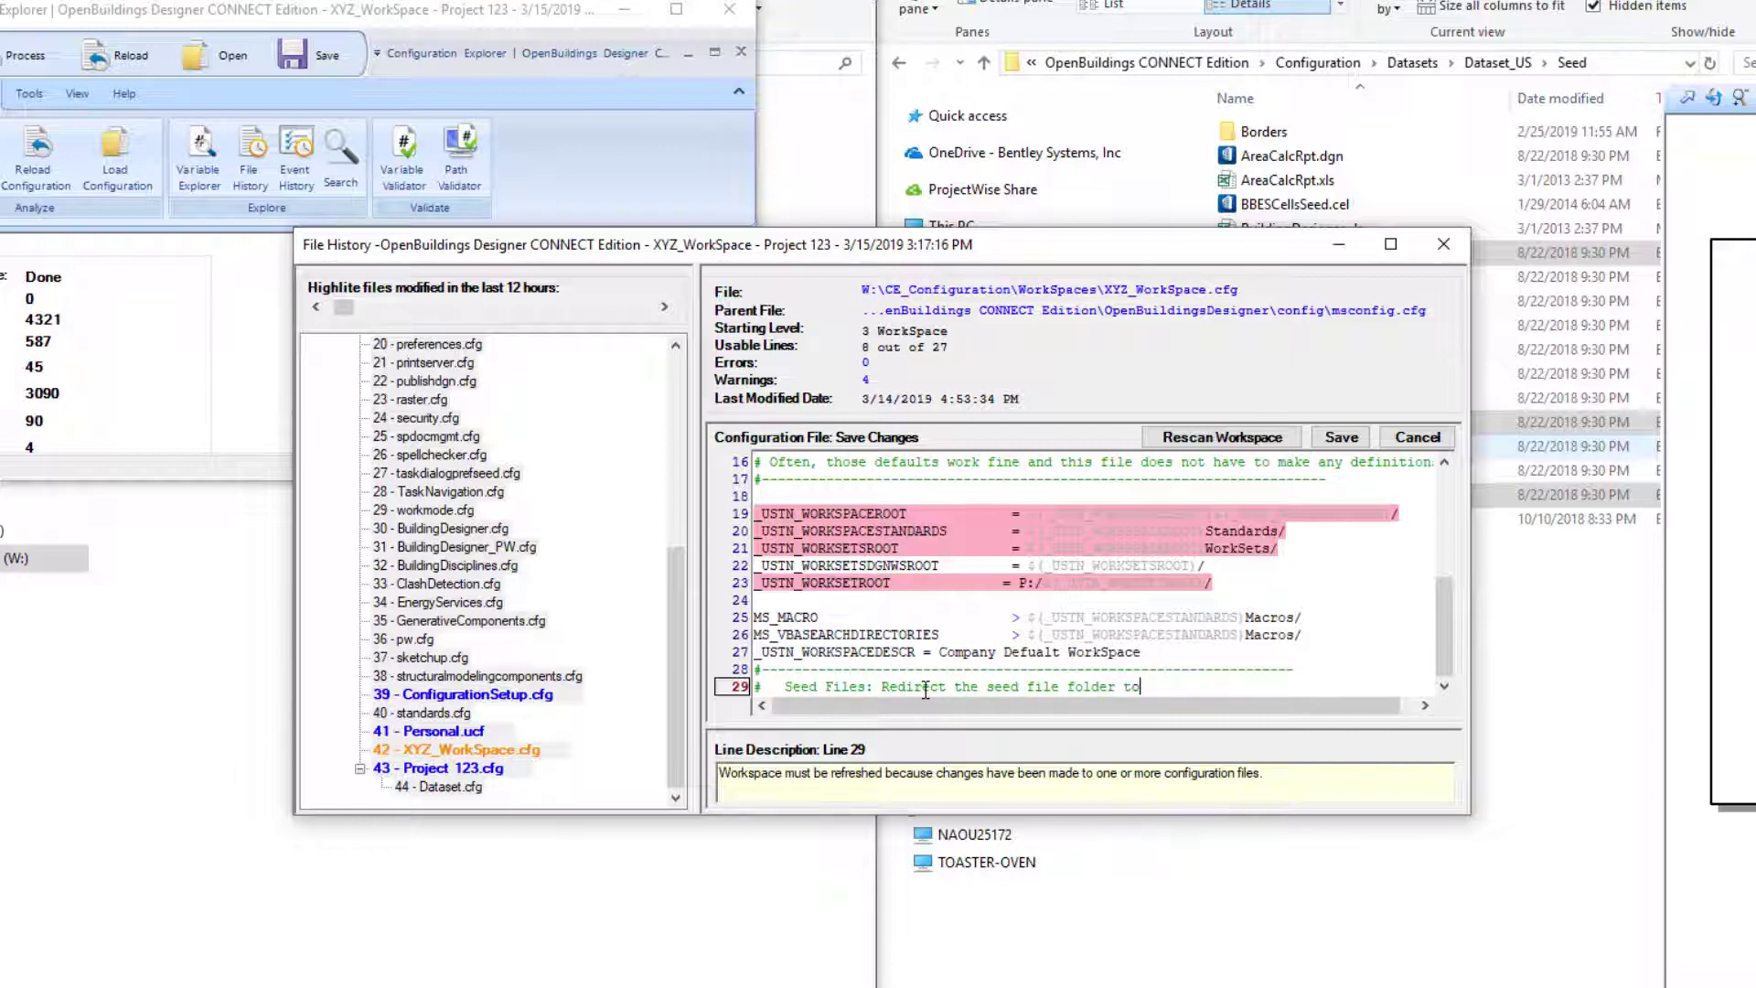
pyautogui.write(' eht')
pyautogui.press('BackSpace')
pyautogui.press('BackSpace')
pyautogui.press('BackSpace')
pyautogui.write('the WorkSapce')
pyautogui.press('Return')
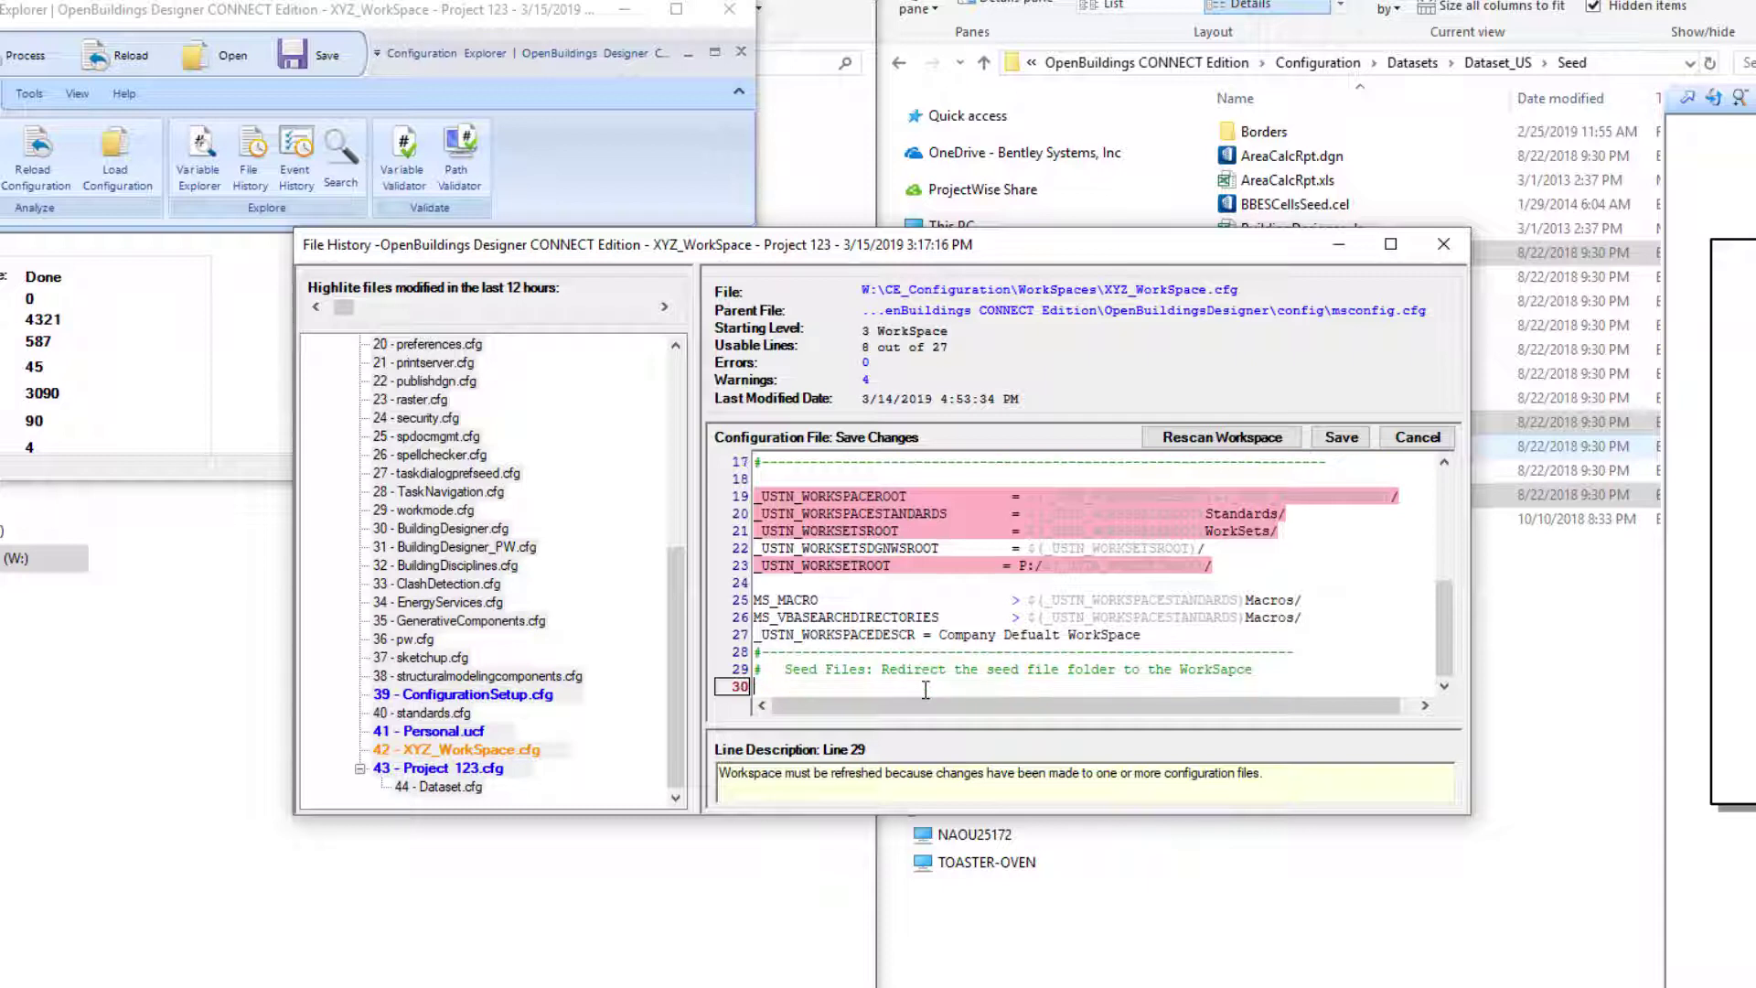
pyautogui.write('#-----------------------------------------------------------------')
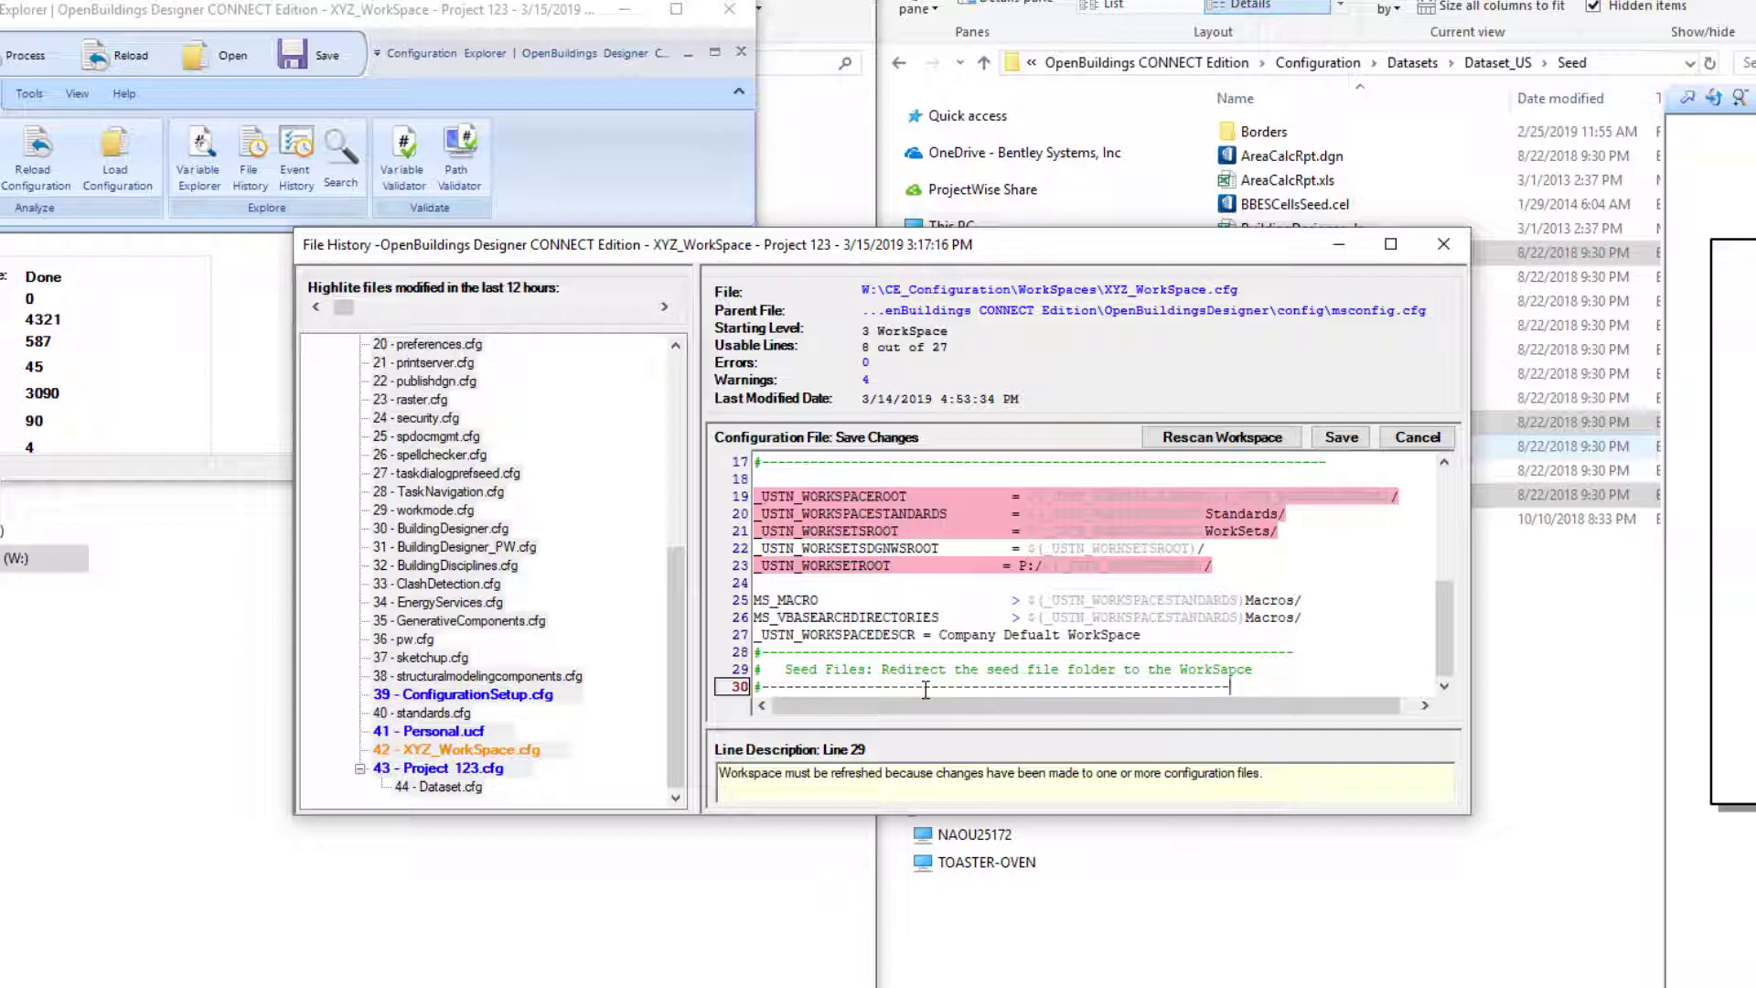
pyautogui.write('--------')
pyautogui.press('Return')
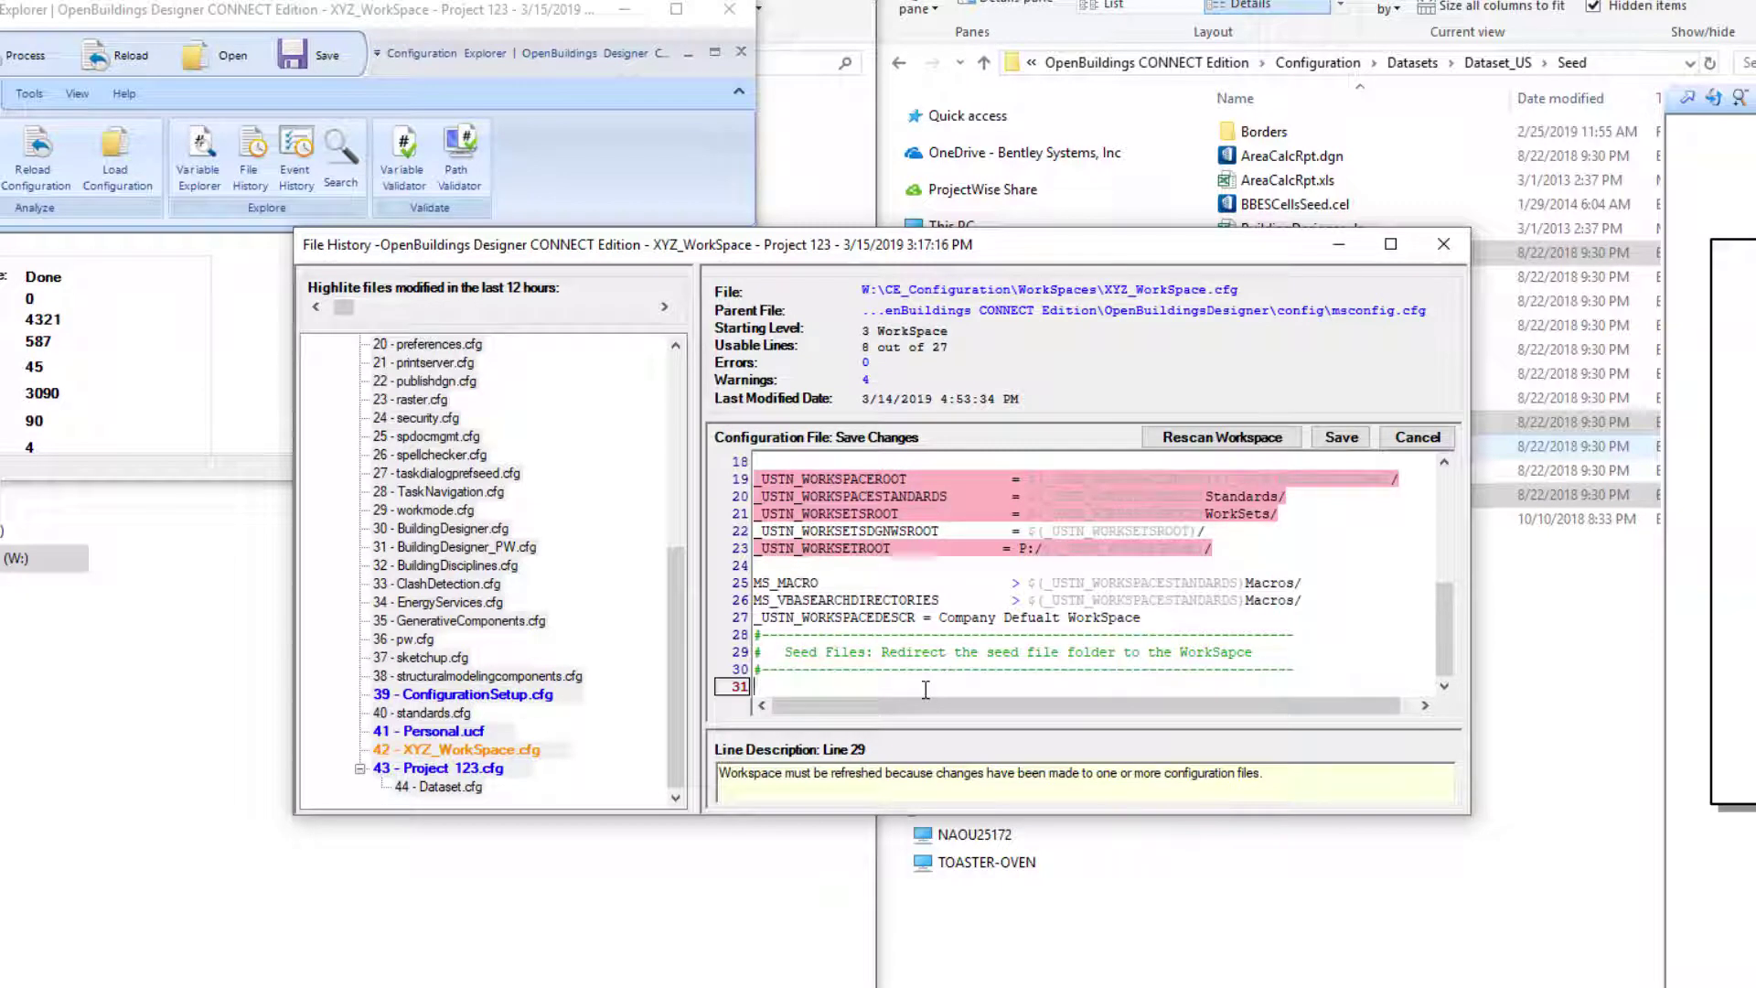
# Write line 31 as MS_SEEDFILES < $(_USTN_WORKSPACESTANDARDS)Seed/ and start a new line.
pyautogui.write('MS_SEEDFILES           =')
pyautogui.press('BackSpace')
pyautogui.write('<')
pyautogui.write('$(')
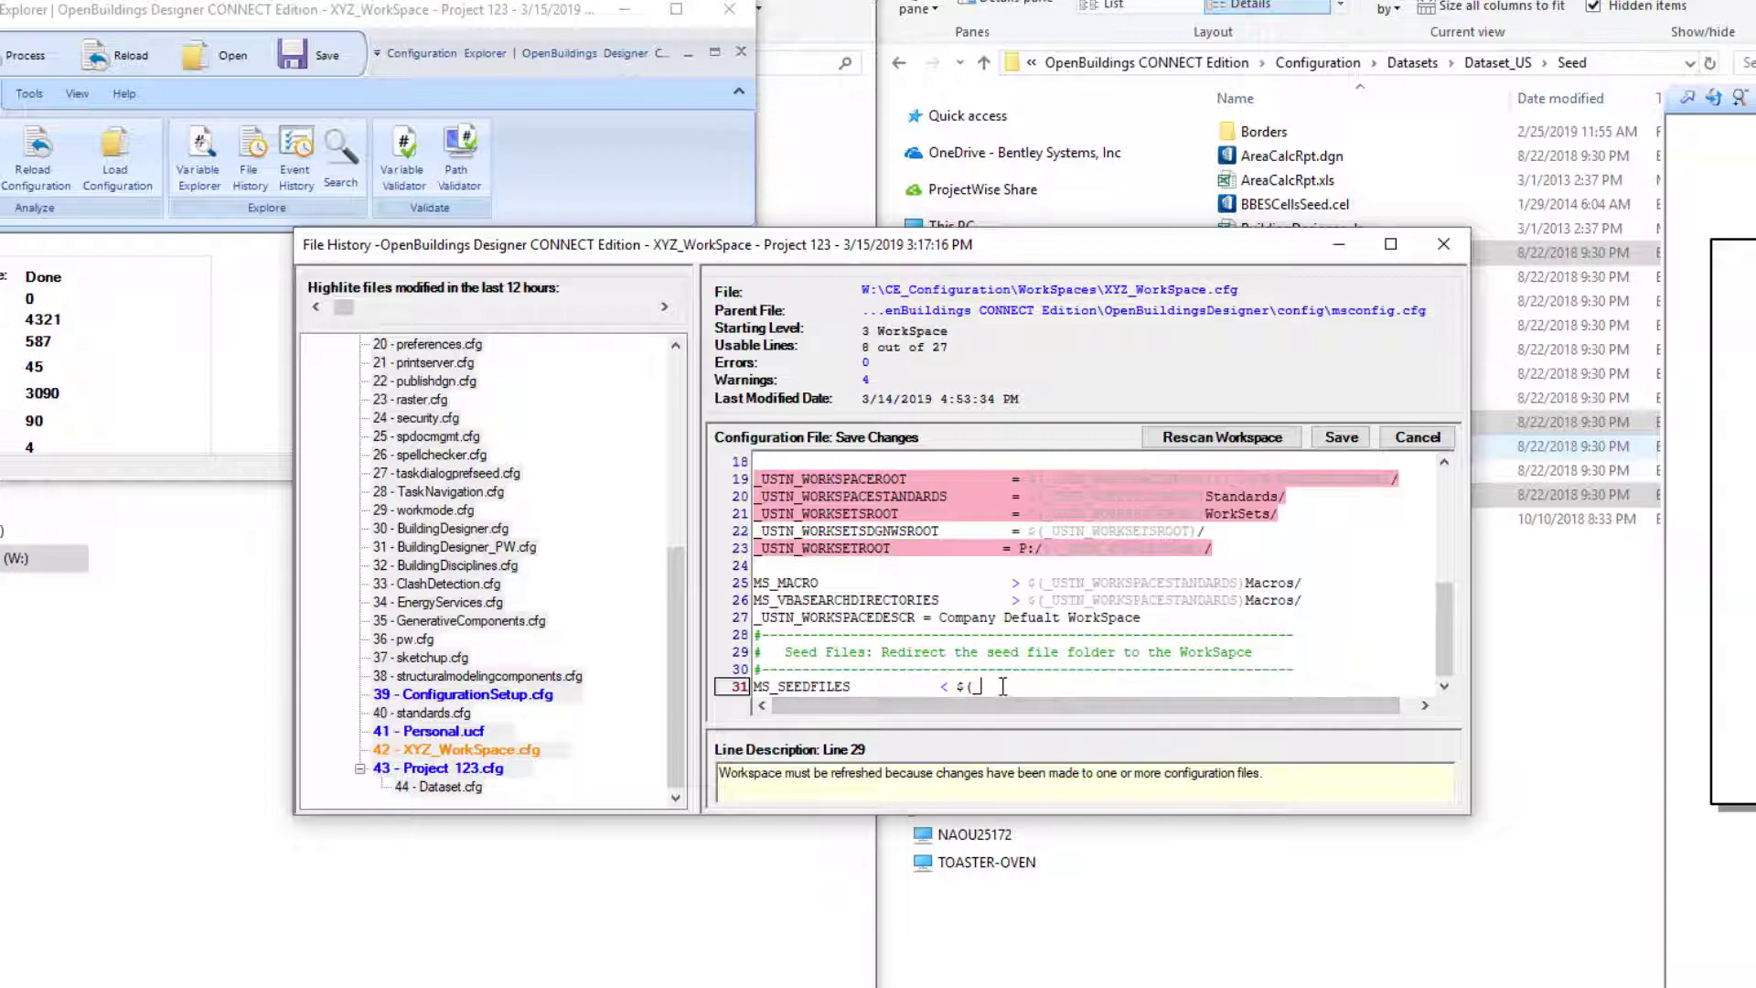
pyautogui.write('USTN_WORKSPACESTANDARDS')
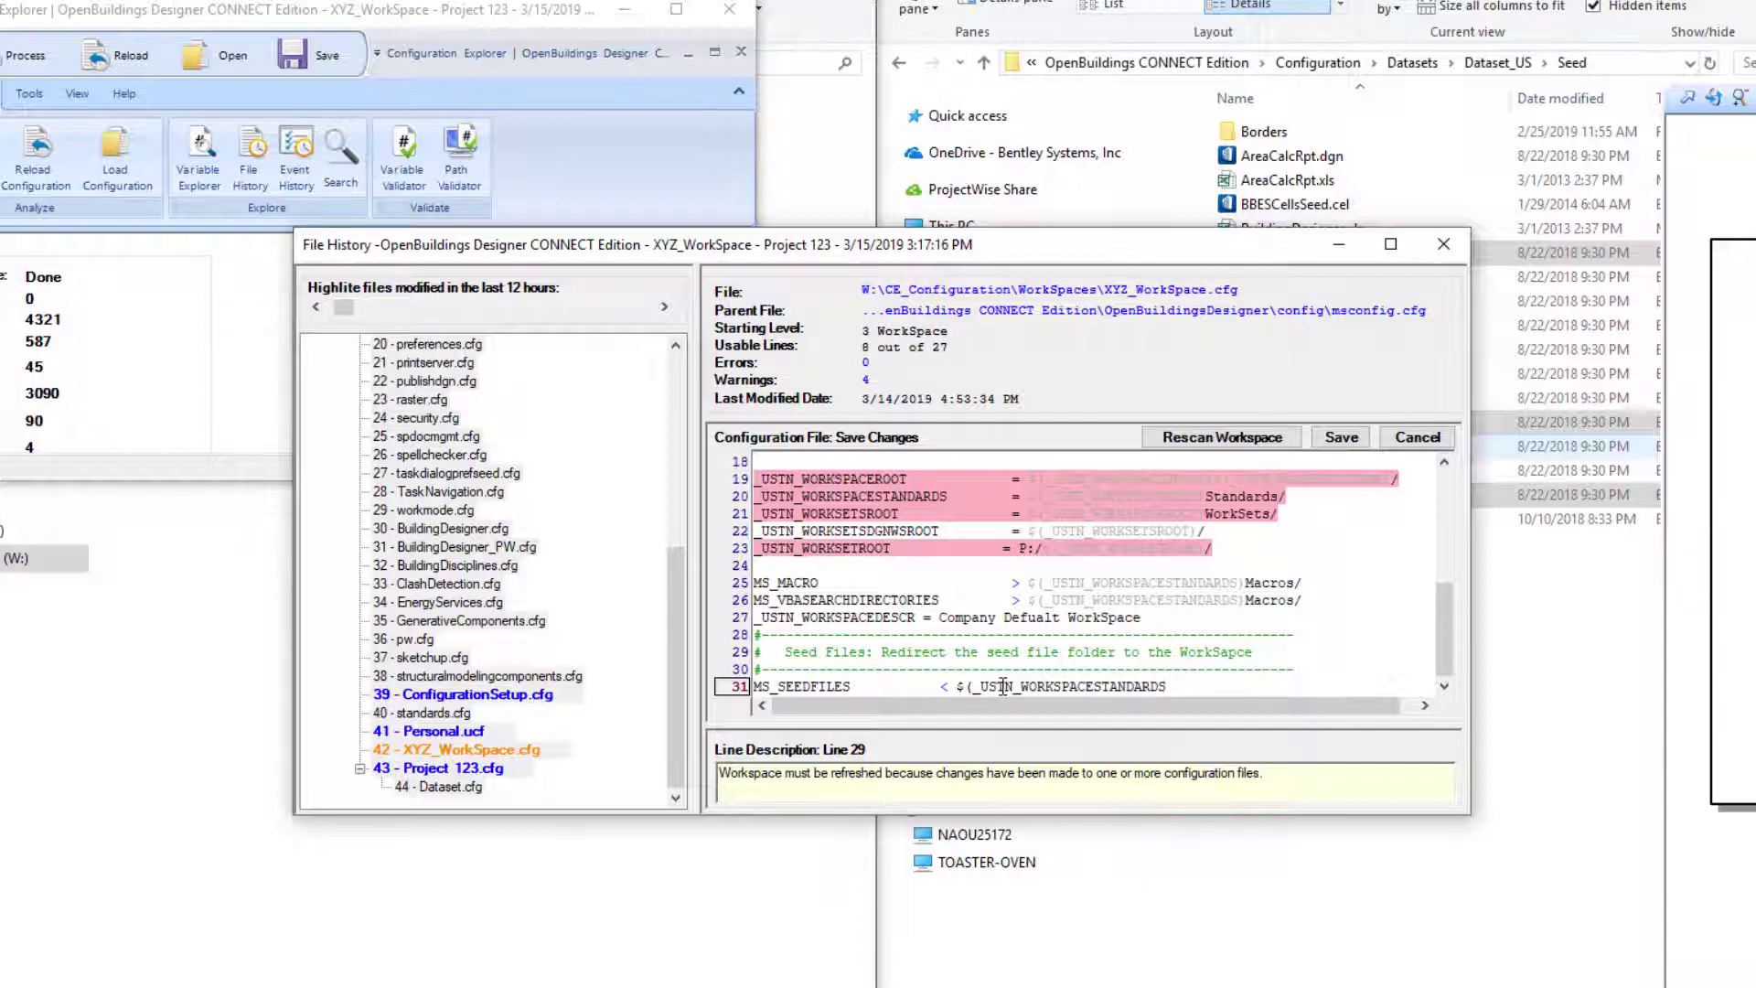
pyautogui.write(')')
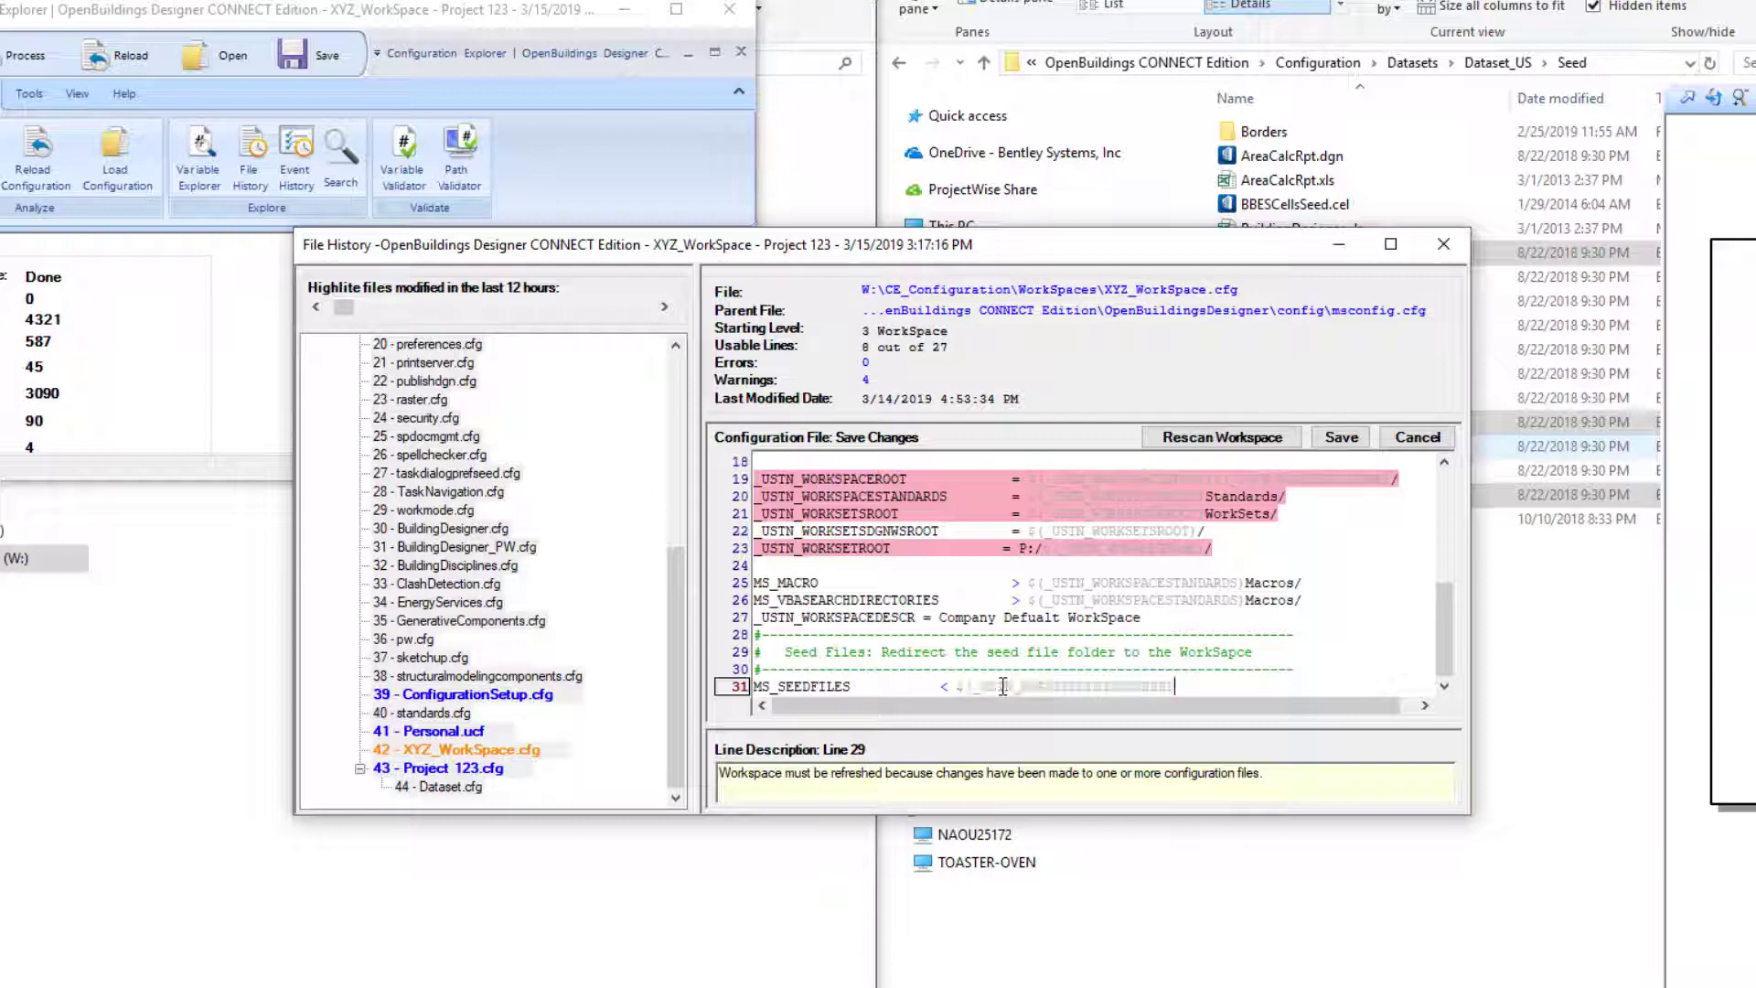
pyautogui.click(1186, 686)
pyautogui.write('Seed')
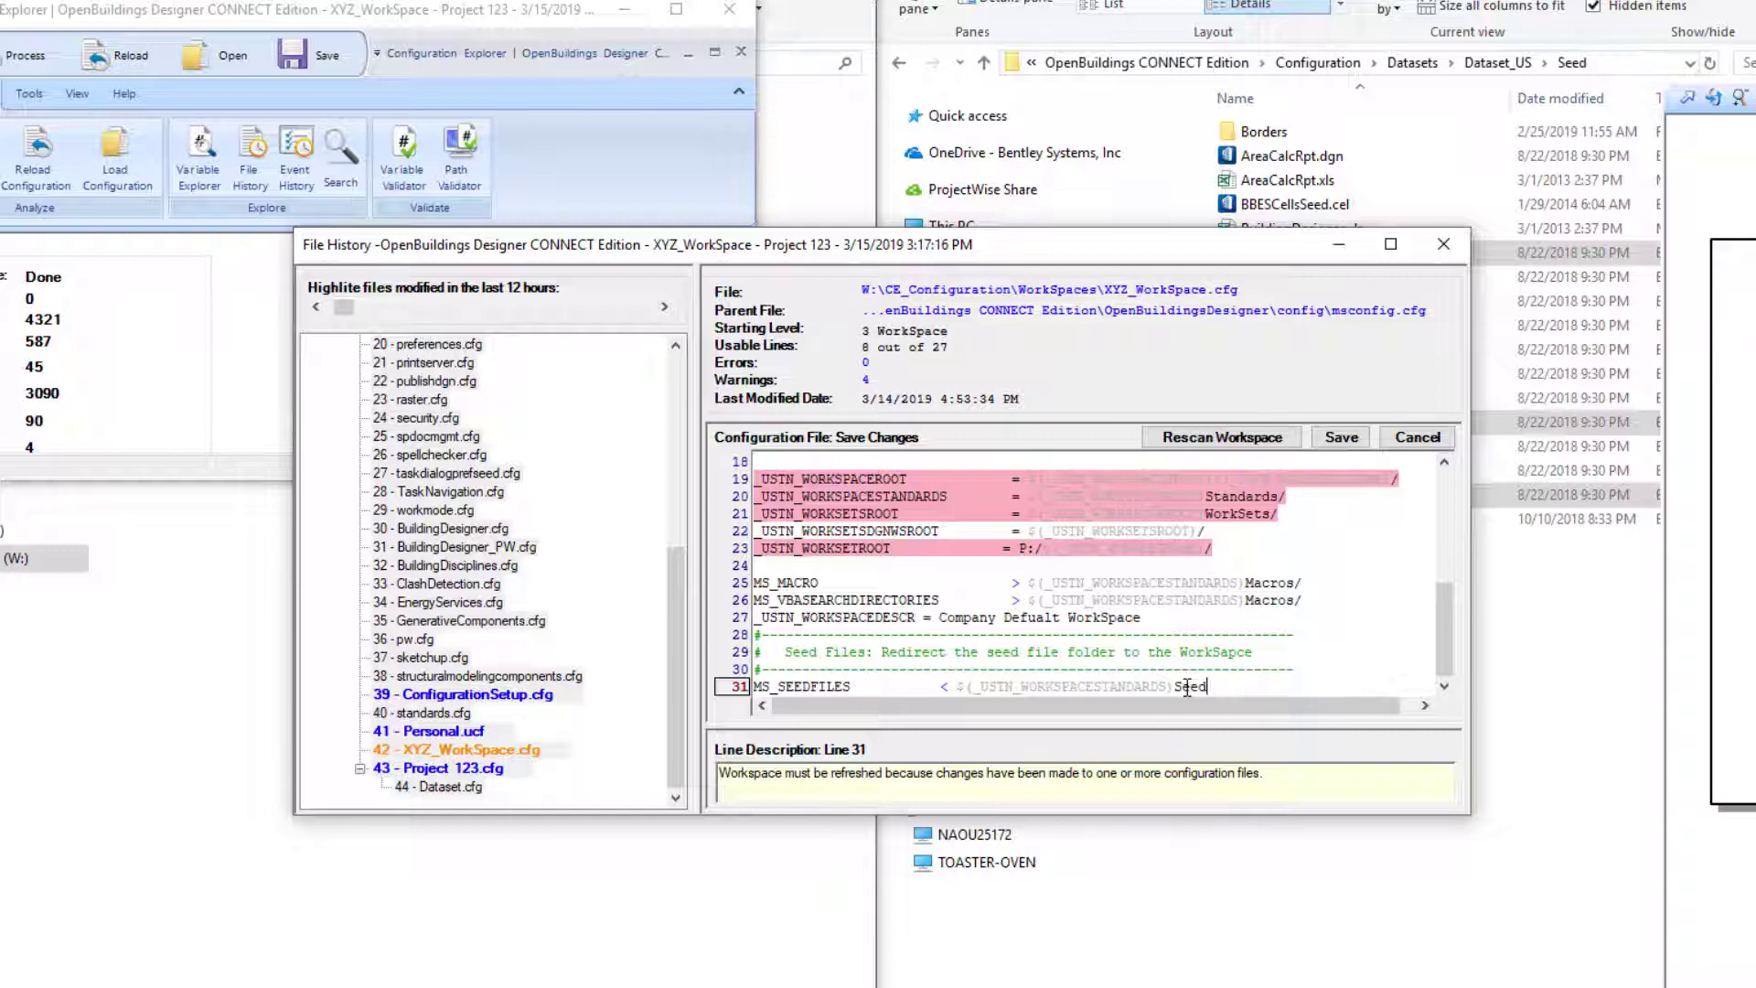
pyautogui.write('/')
pyautogui.press('Return')
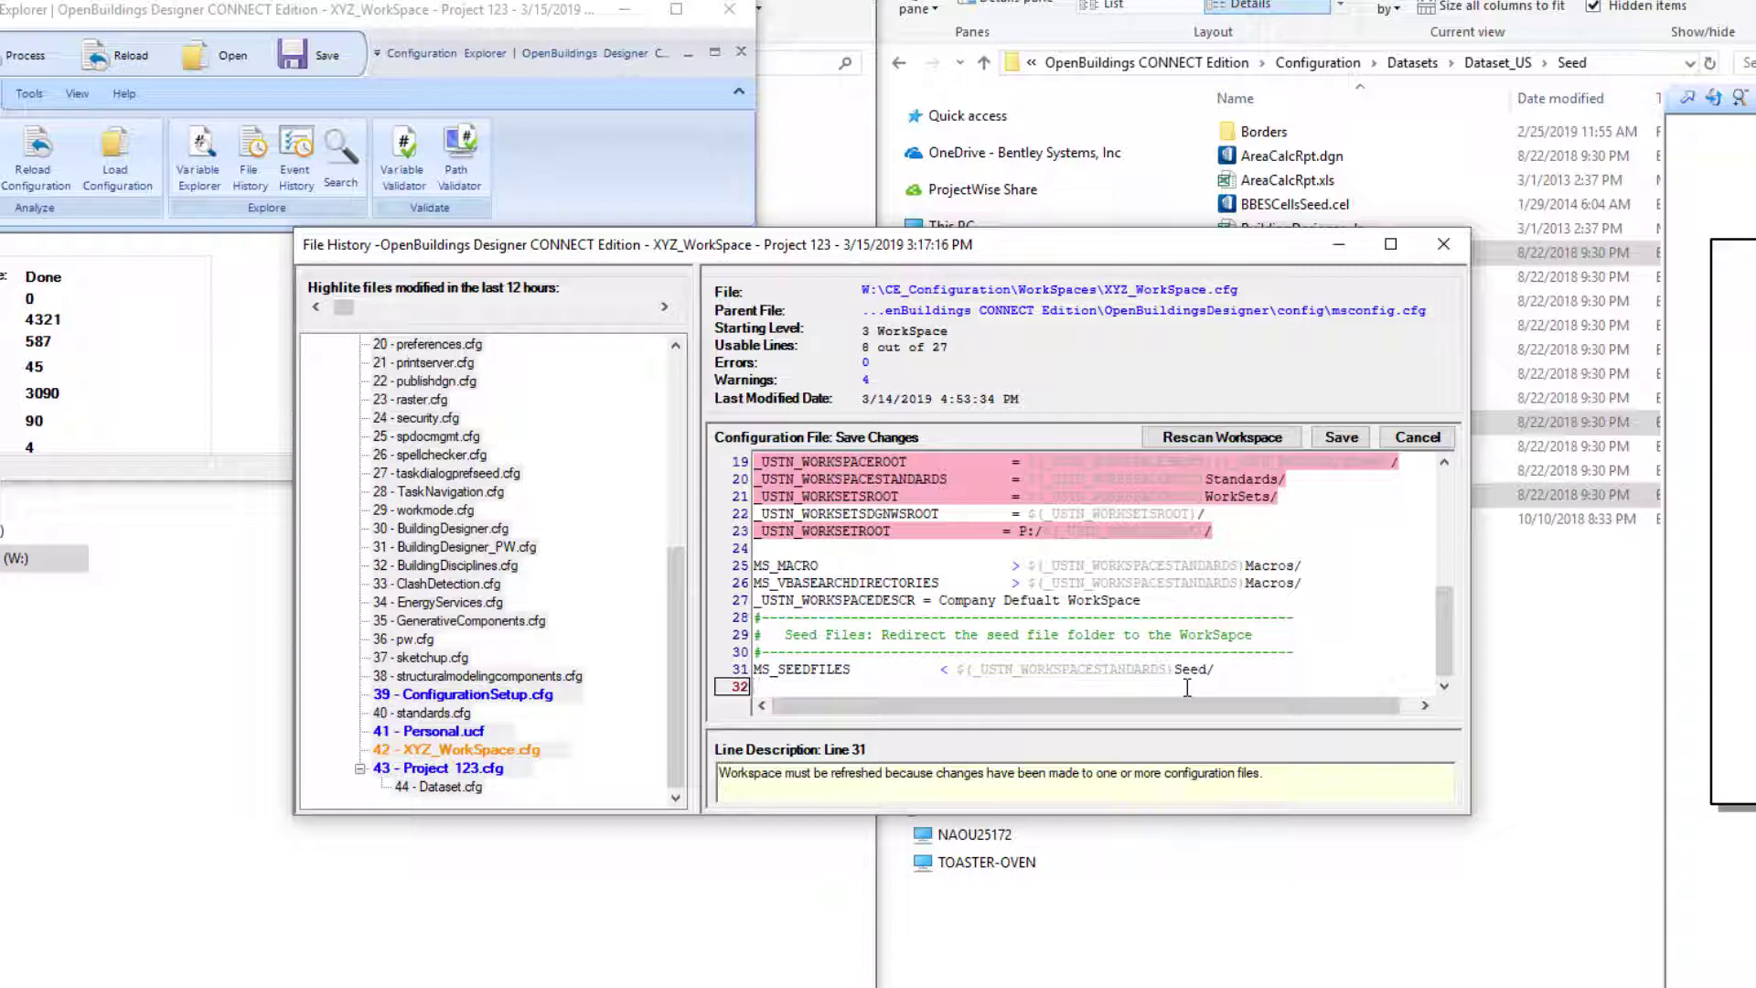
# Add the line MS_DESIGNSEED = DesignSeed_XYZ.dgn.
pyautogui.write('MS_DESIGE')
pyautogui.press('BackSpace')
pyautogui.write('NES')
pyautogui.press('BackSpace')
pyautogui.press('BackSpace')
pyautogui.press('BackSpace')
pyautogui.write('NSEED')
pyautogui.press('Tab')
pyautogui.write('= DesignSeed')
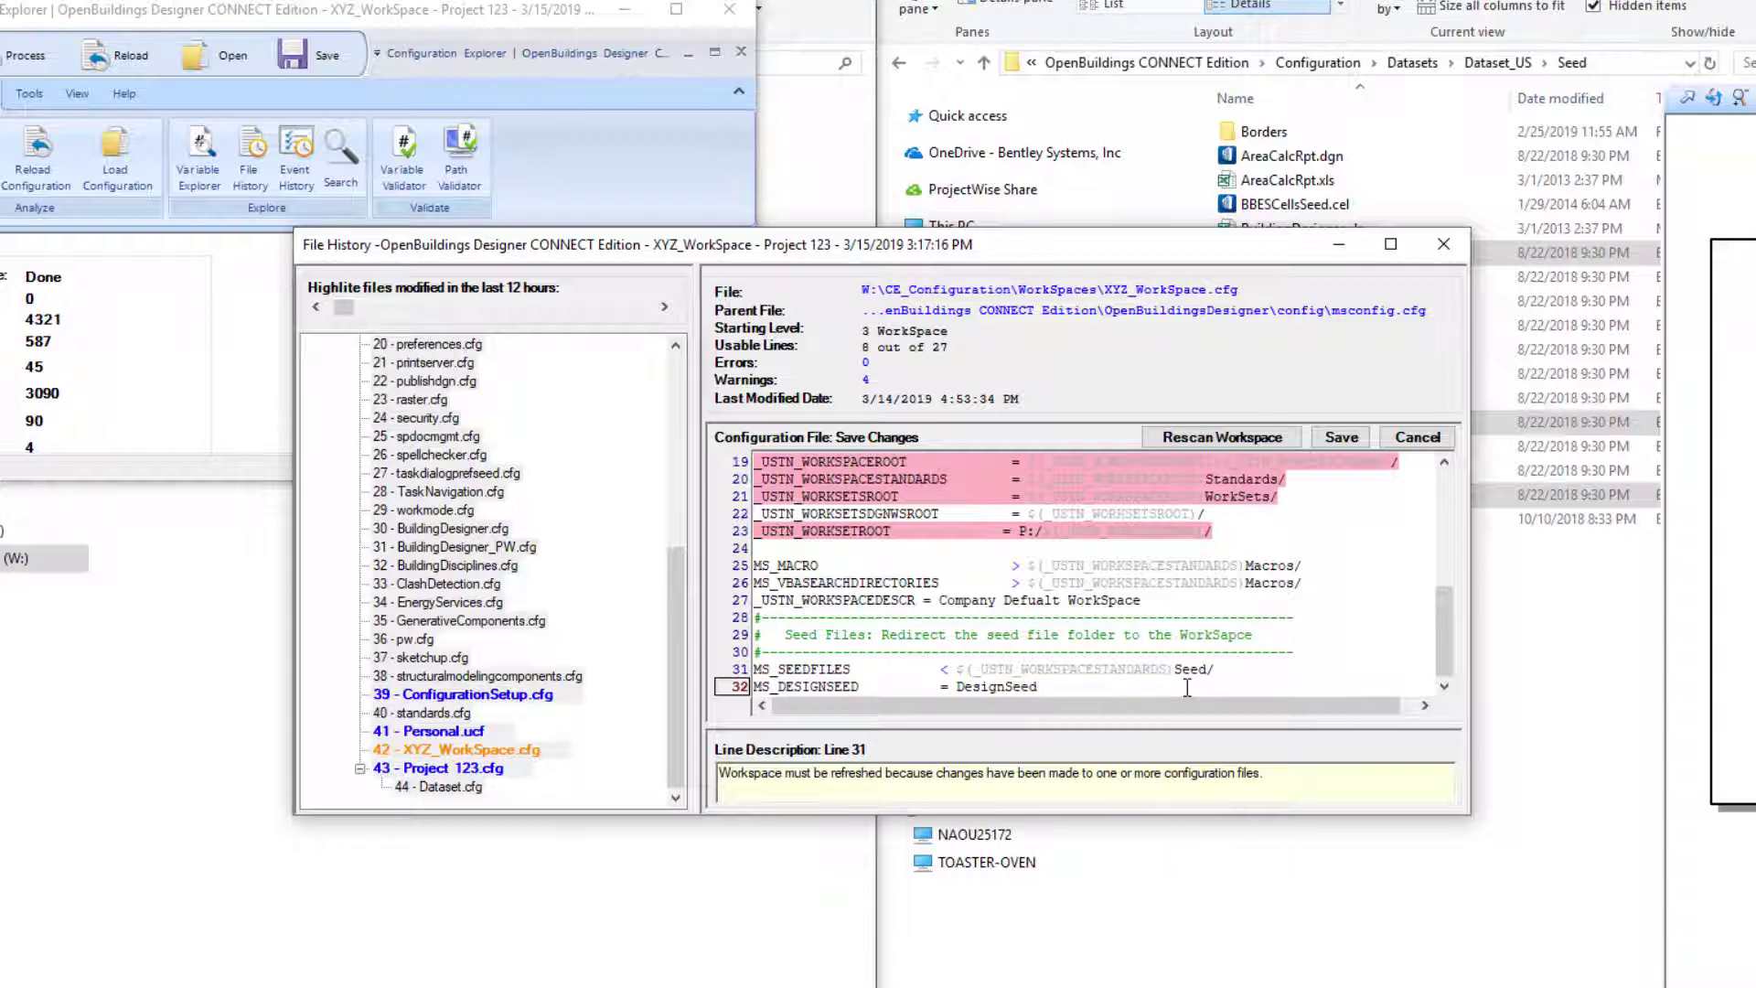
pyautogui.write('_XYZ.dgn')
pyautogui.press('Return')
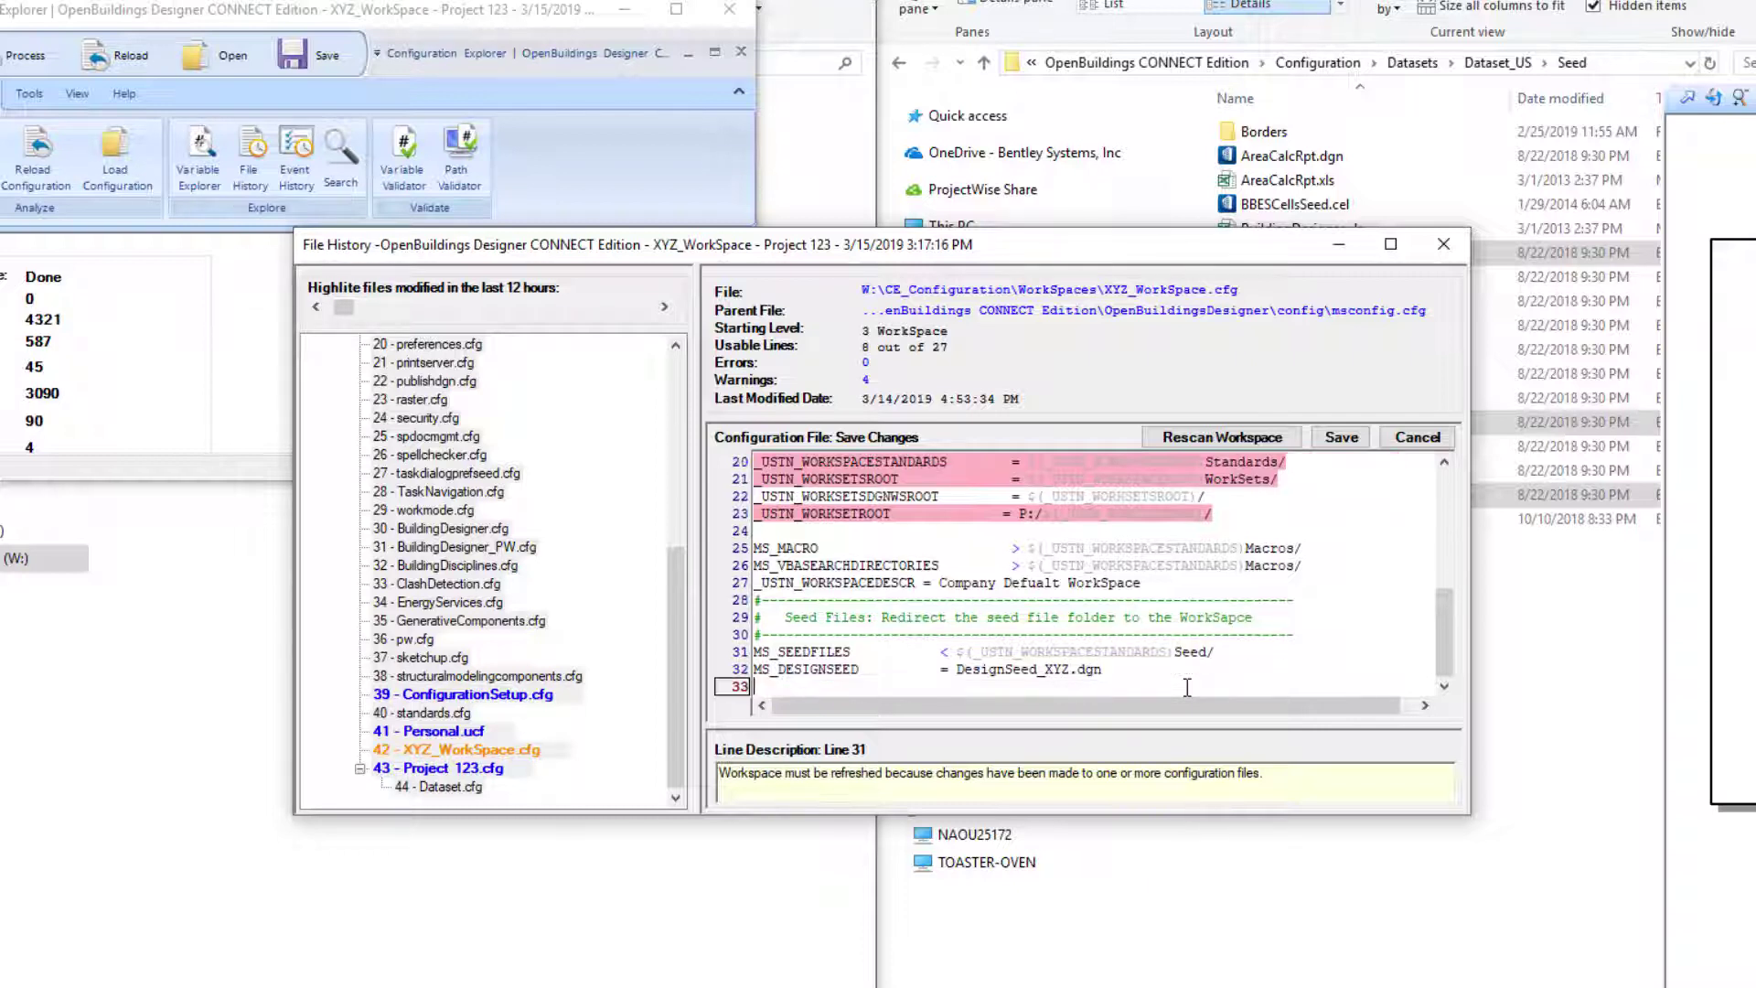
# Add the line MS_DRAWINGSEED = DrawingSeed_XYZ.dgn.
pyautogui.write('MS_DRAWINGSEED         = DrawingSeed')
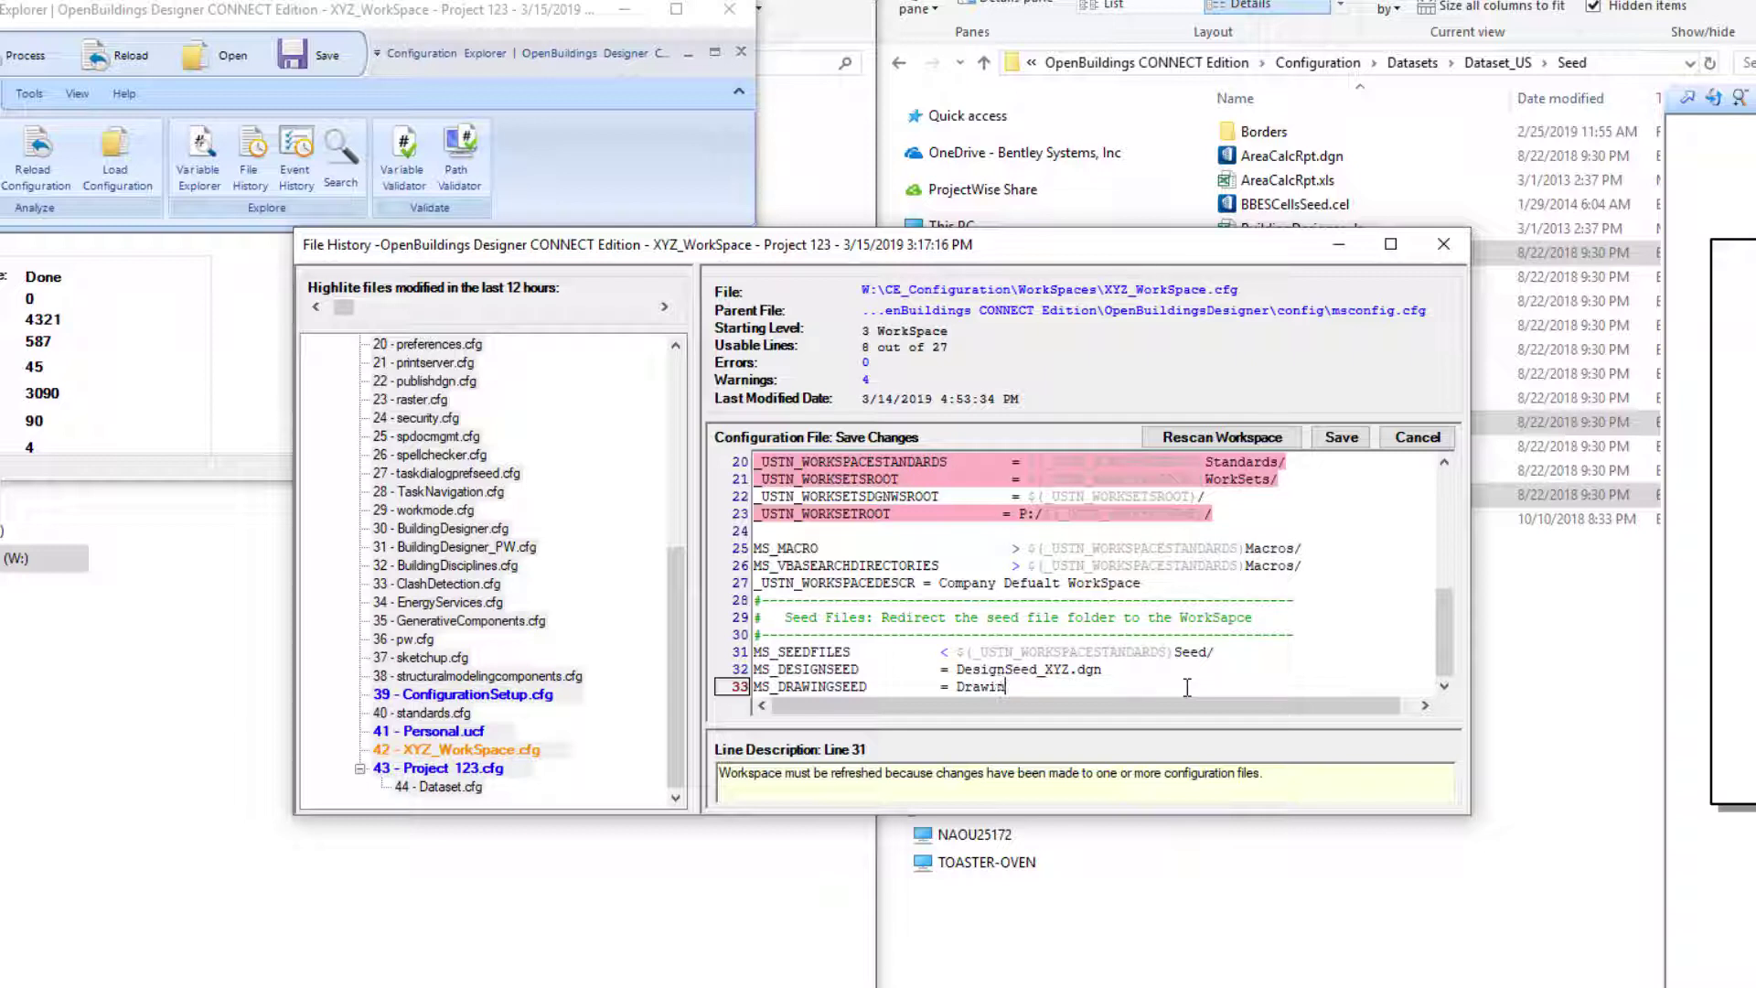
pyautogui.write('_XYZ.dgn')
pyautogui.press('Return')
# Add the line MS_SHEETSEED = SheetSeed_XYZ.dgn.
pyautogui.write('MS')
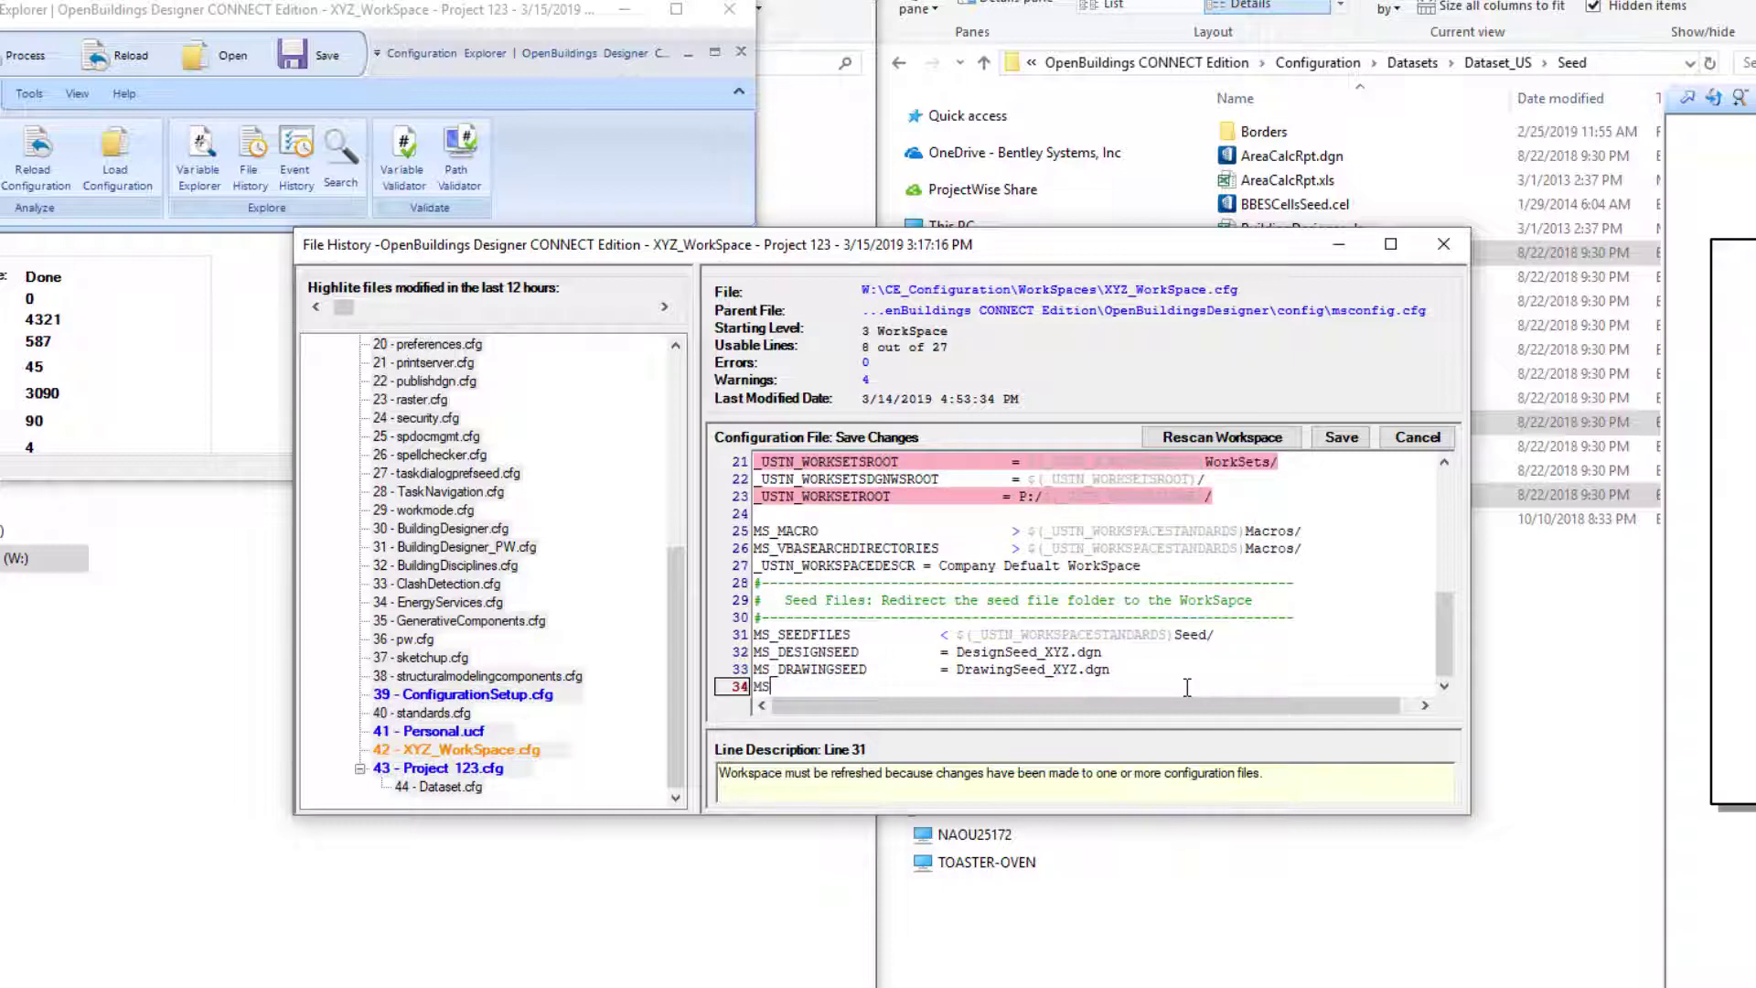
pyautogui.write('_SHEETSEED           = SheetSeed')
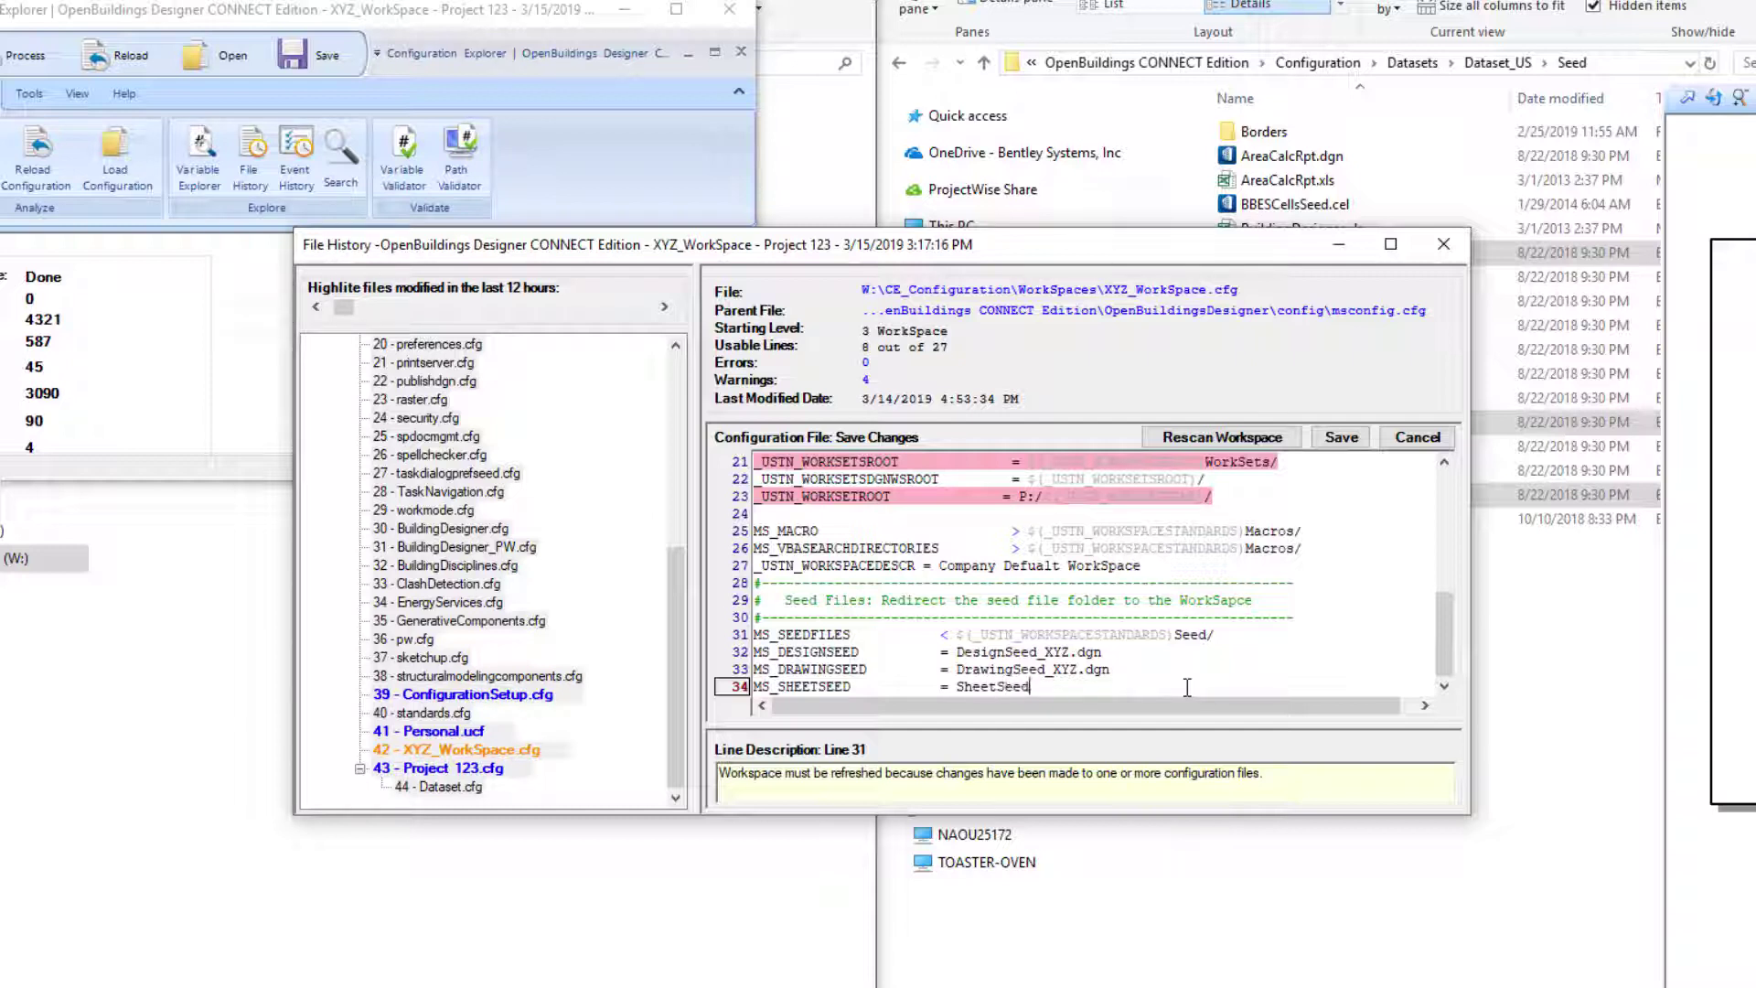
pyautogui.write('_XYZ.dgn')
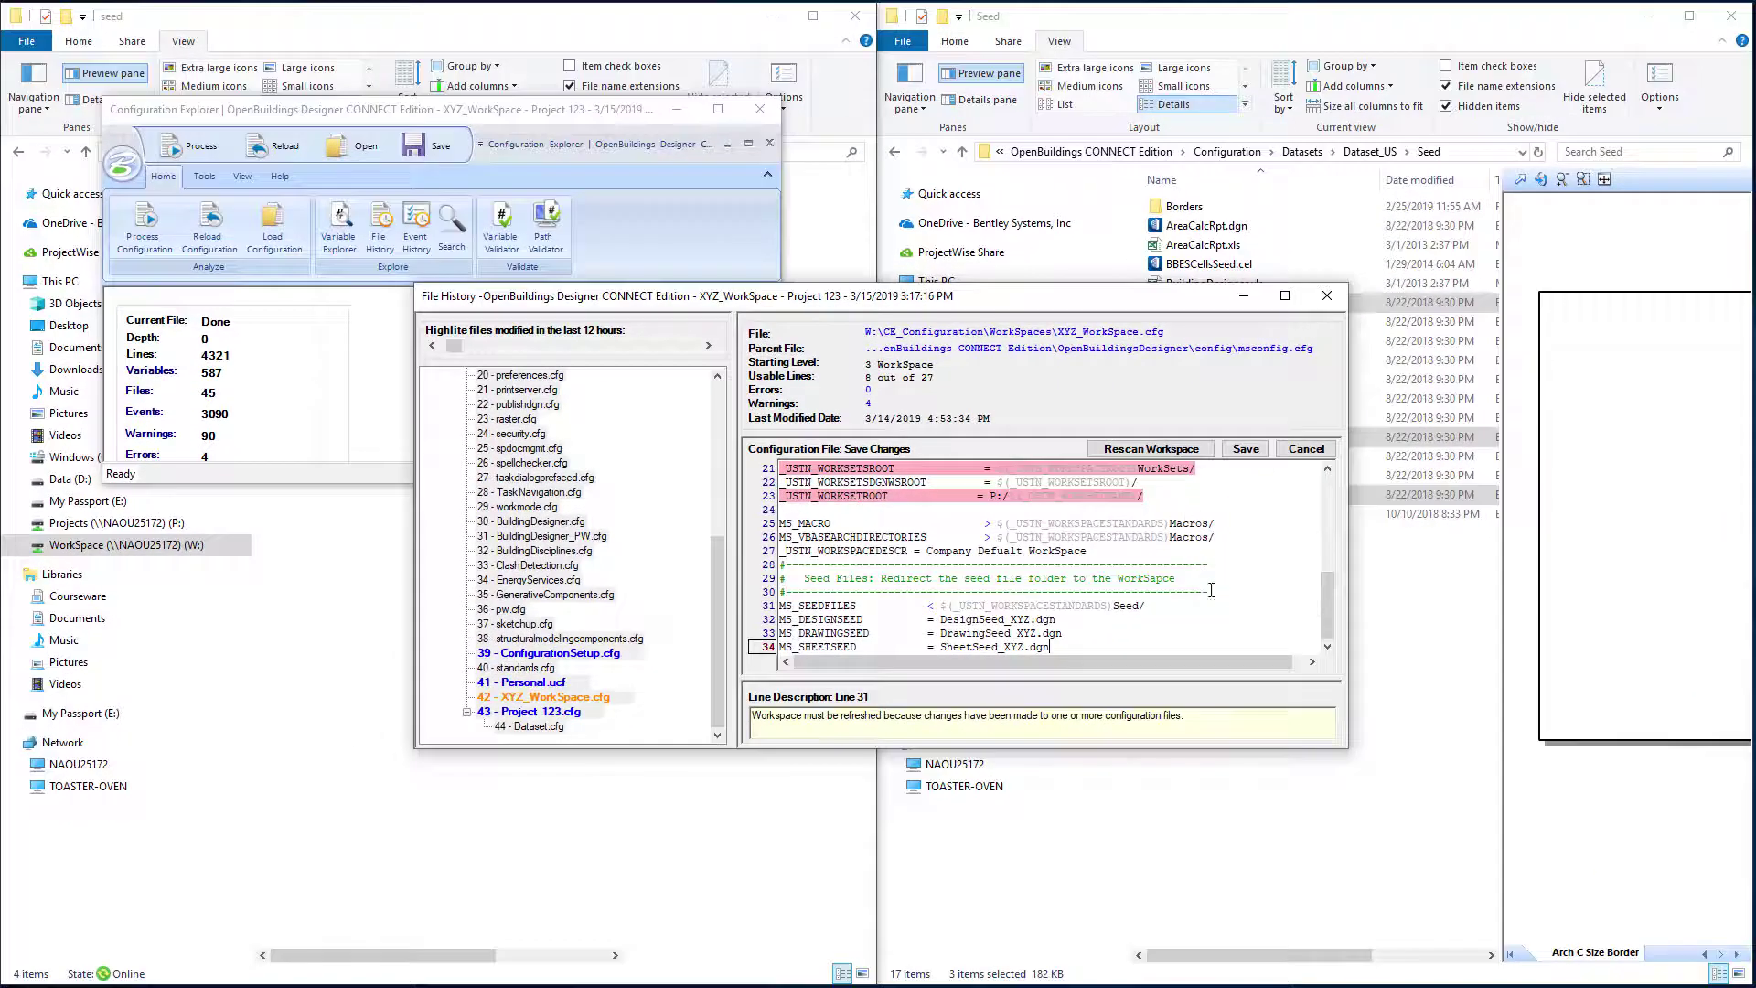
# Save XYZ_WorkSpace.cfg and rescan the workspace so the new seed settings take effect.
pyautogui.click(1245, 449)
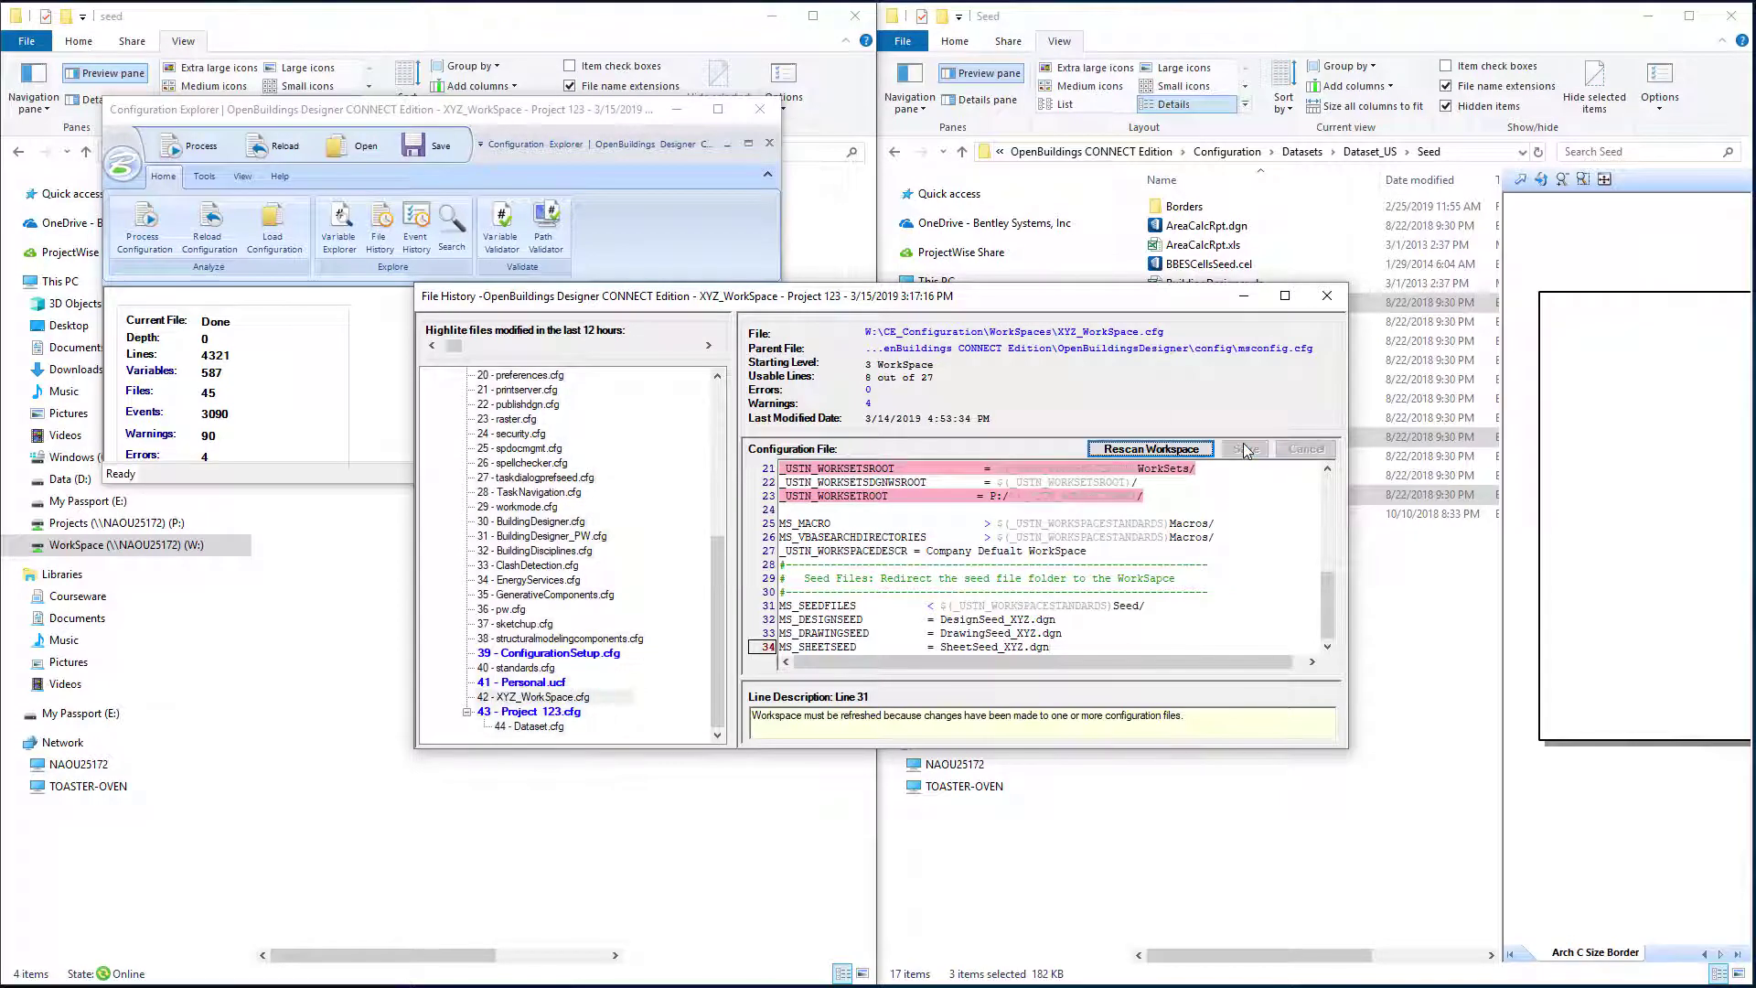
pyautogui.click(1189, 449)
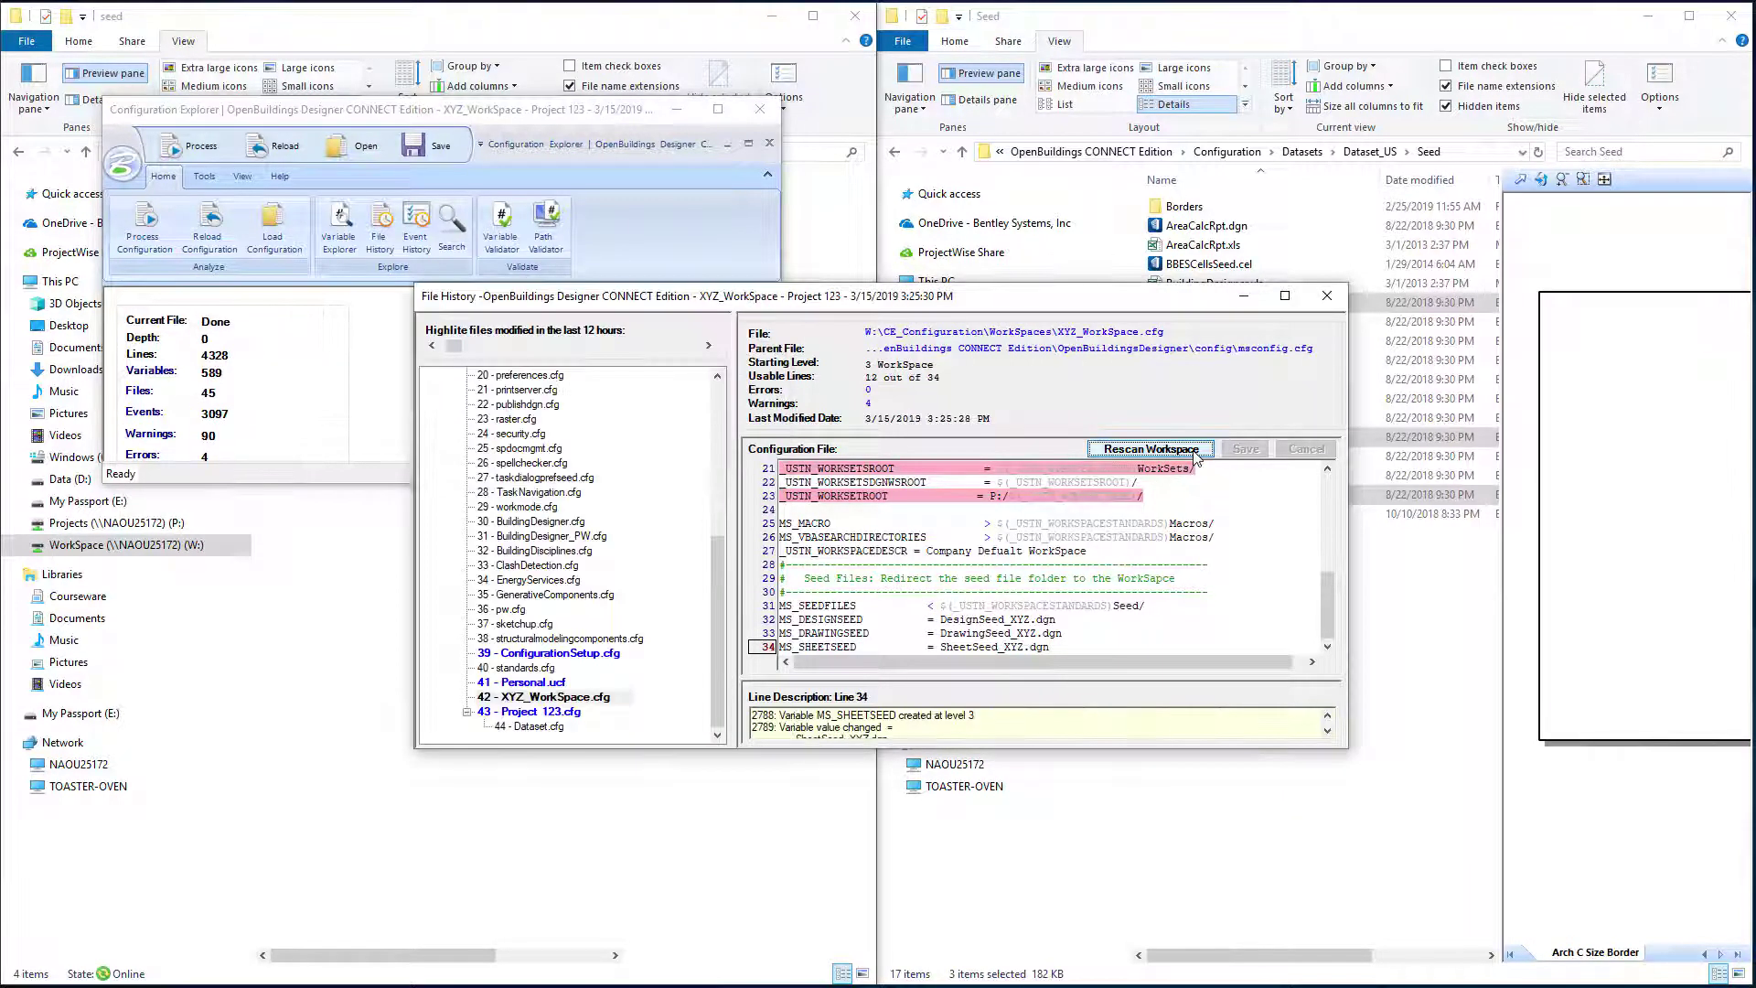
pyautogui.click(1327, 295)
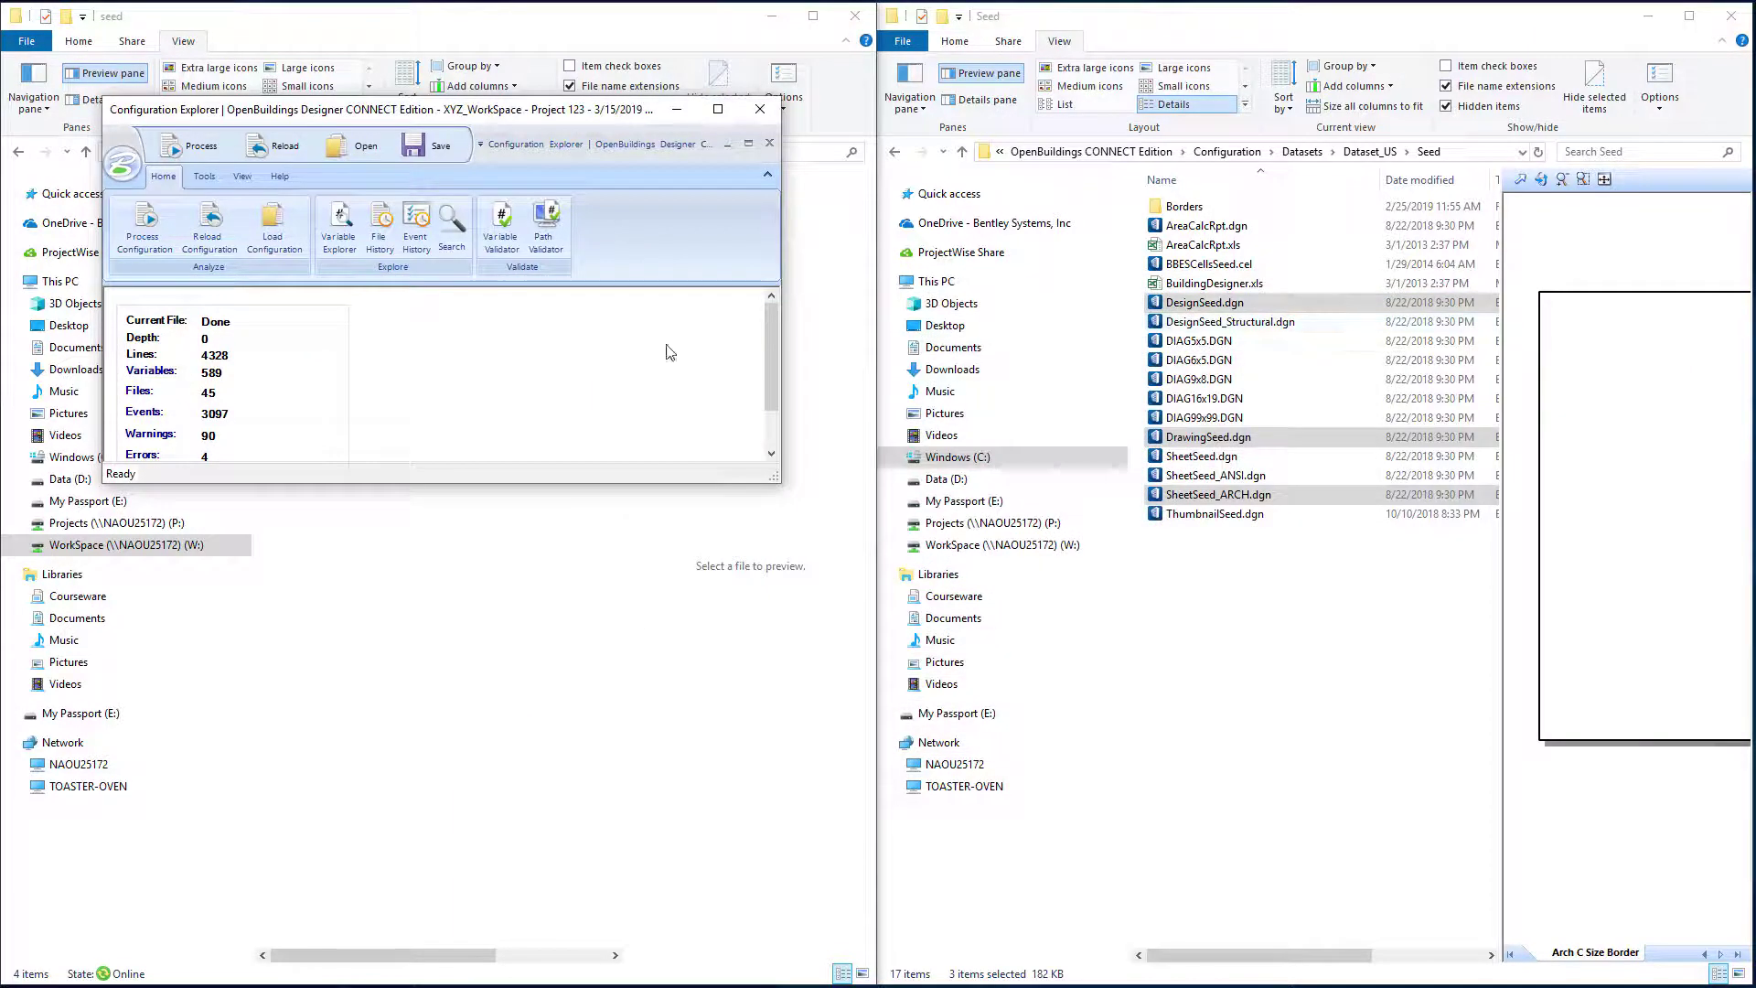
# Filter the configuration variables by 'seed' and inspect the MS_SEEDFILES search paths.
pyautogui.click(356, 232)
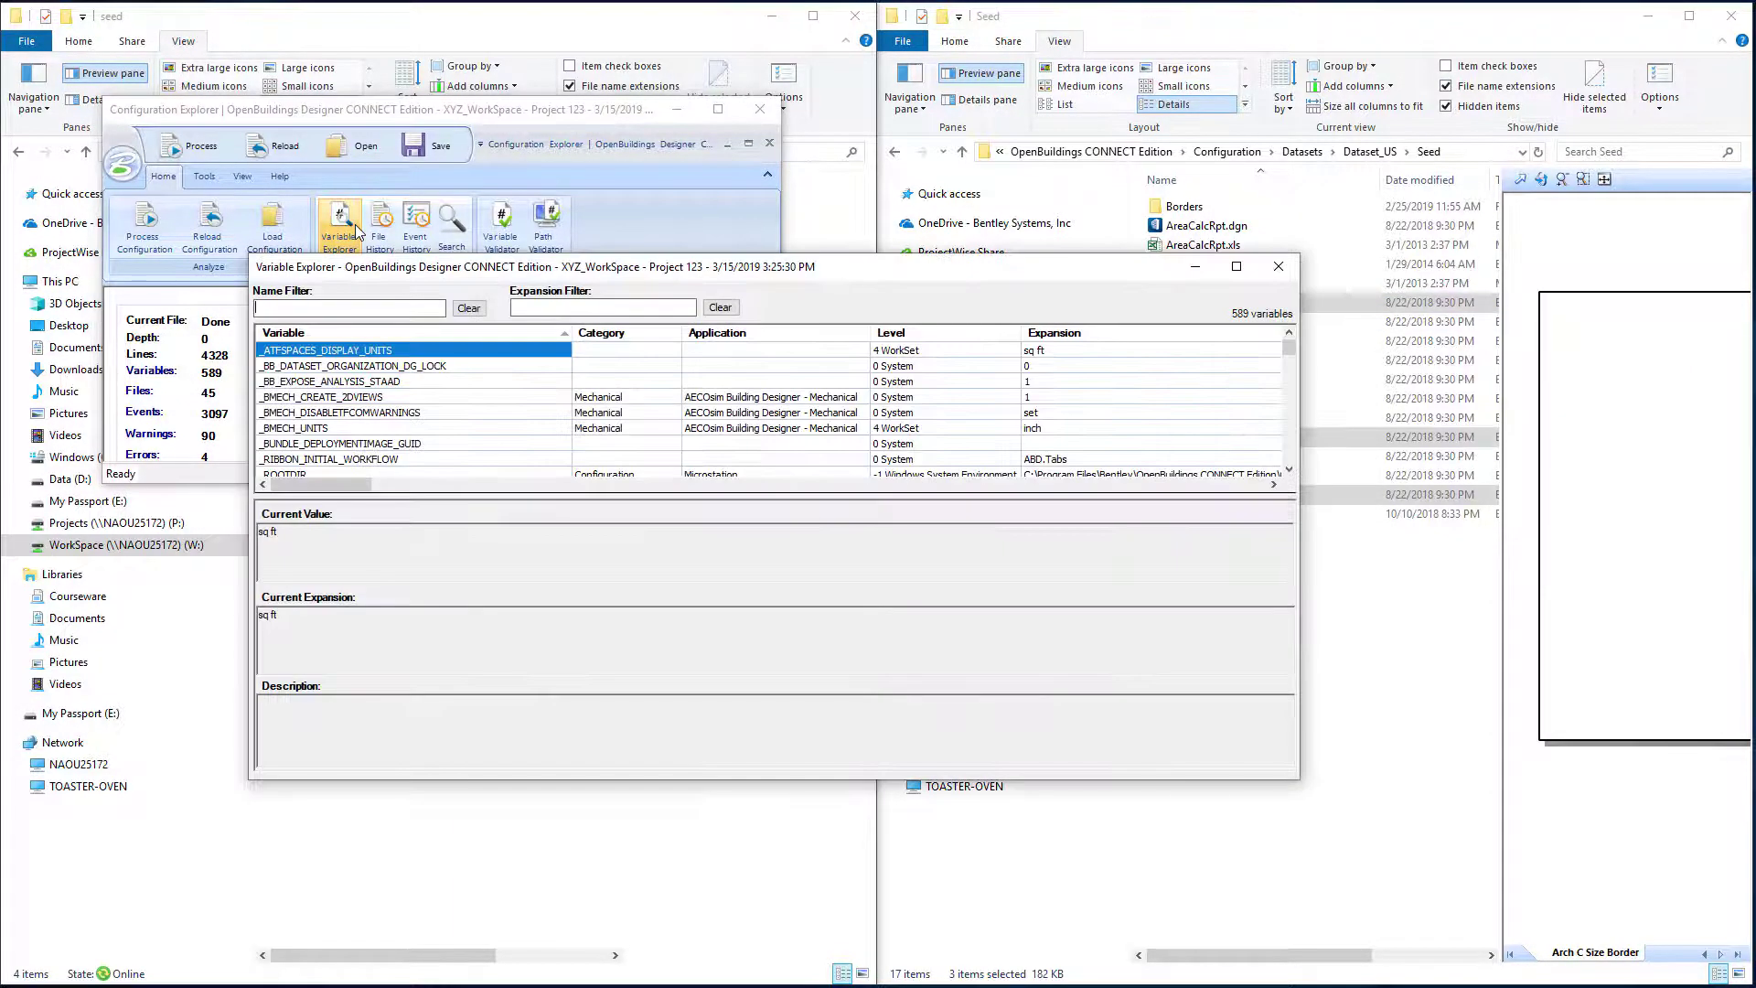
pyautogui.click(316, 305)
pyautogui.write('seed')
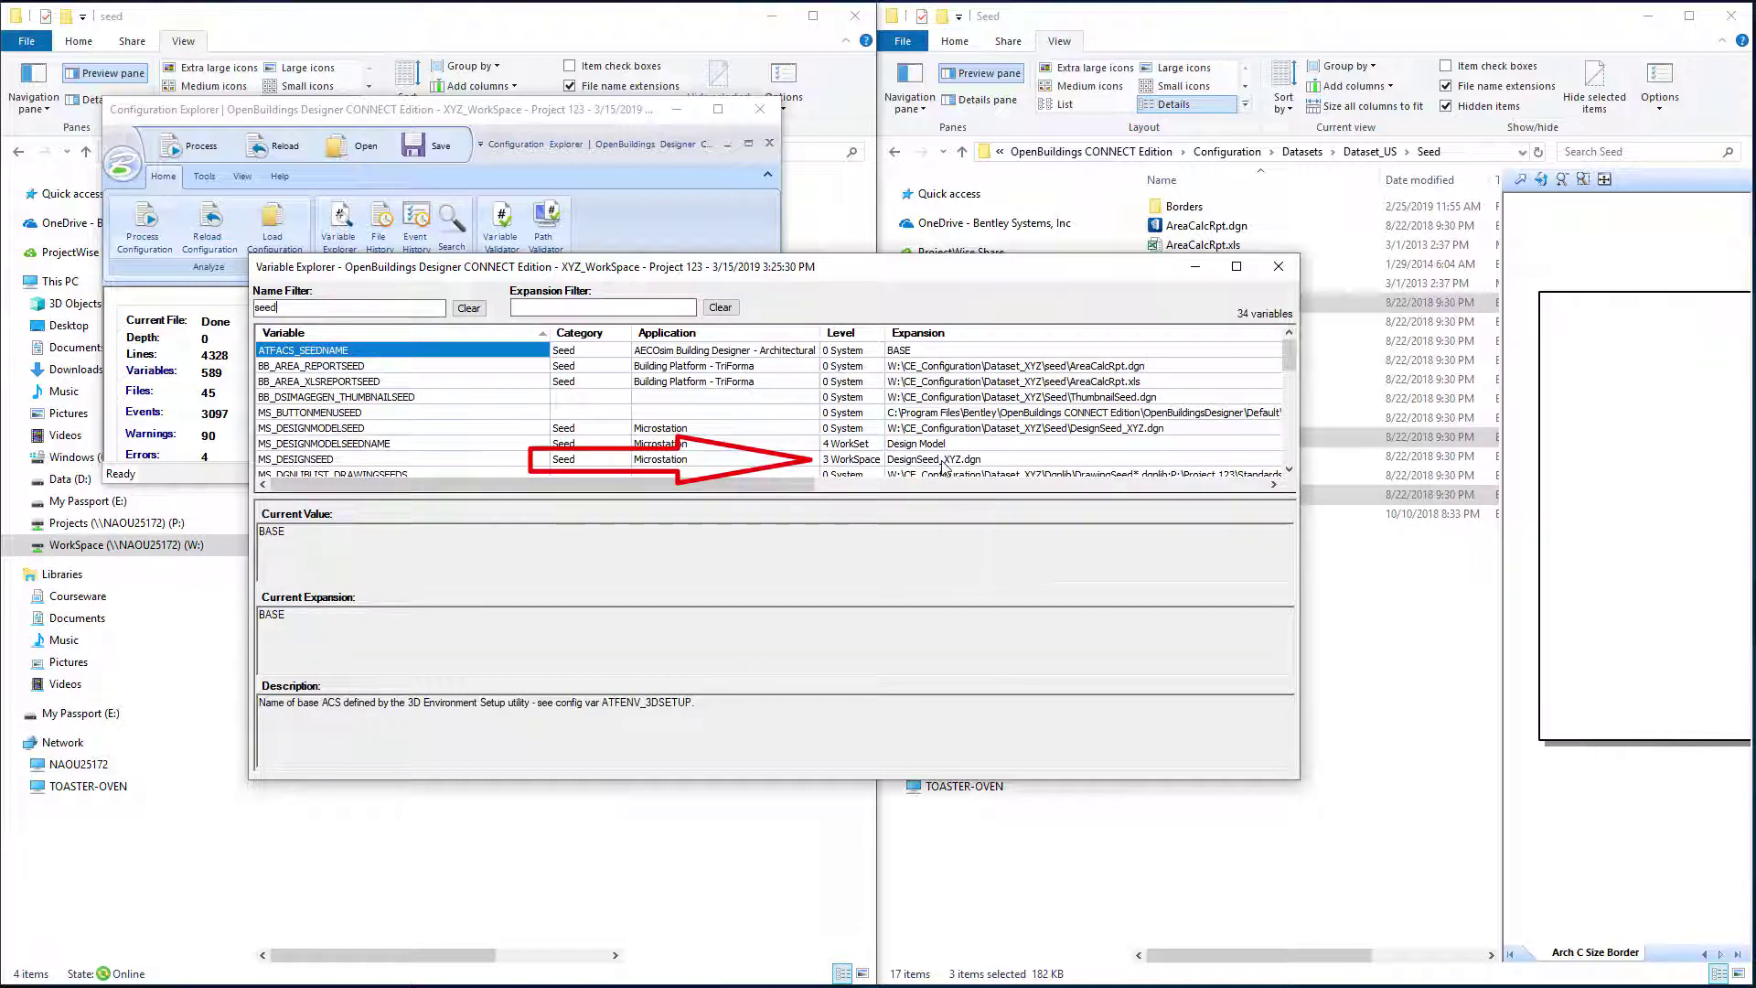
pyautogui.scroll(-3, 1154, 462)
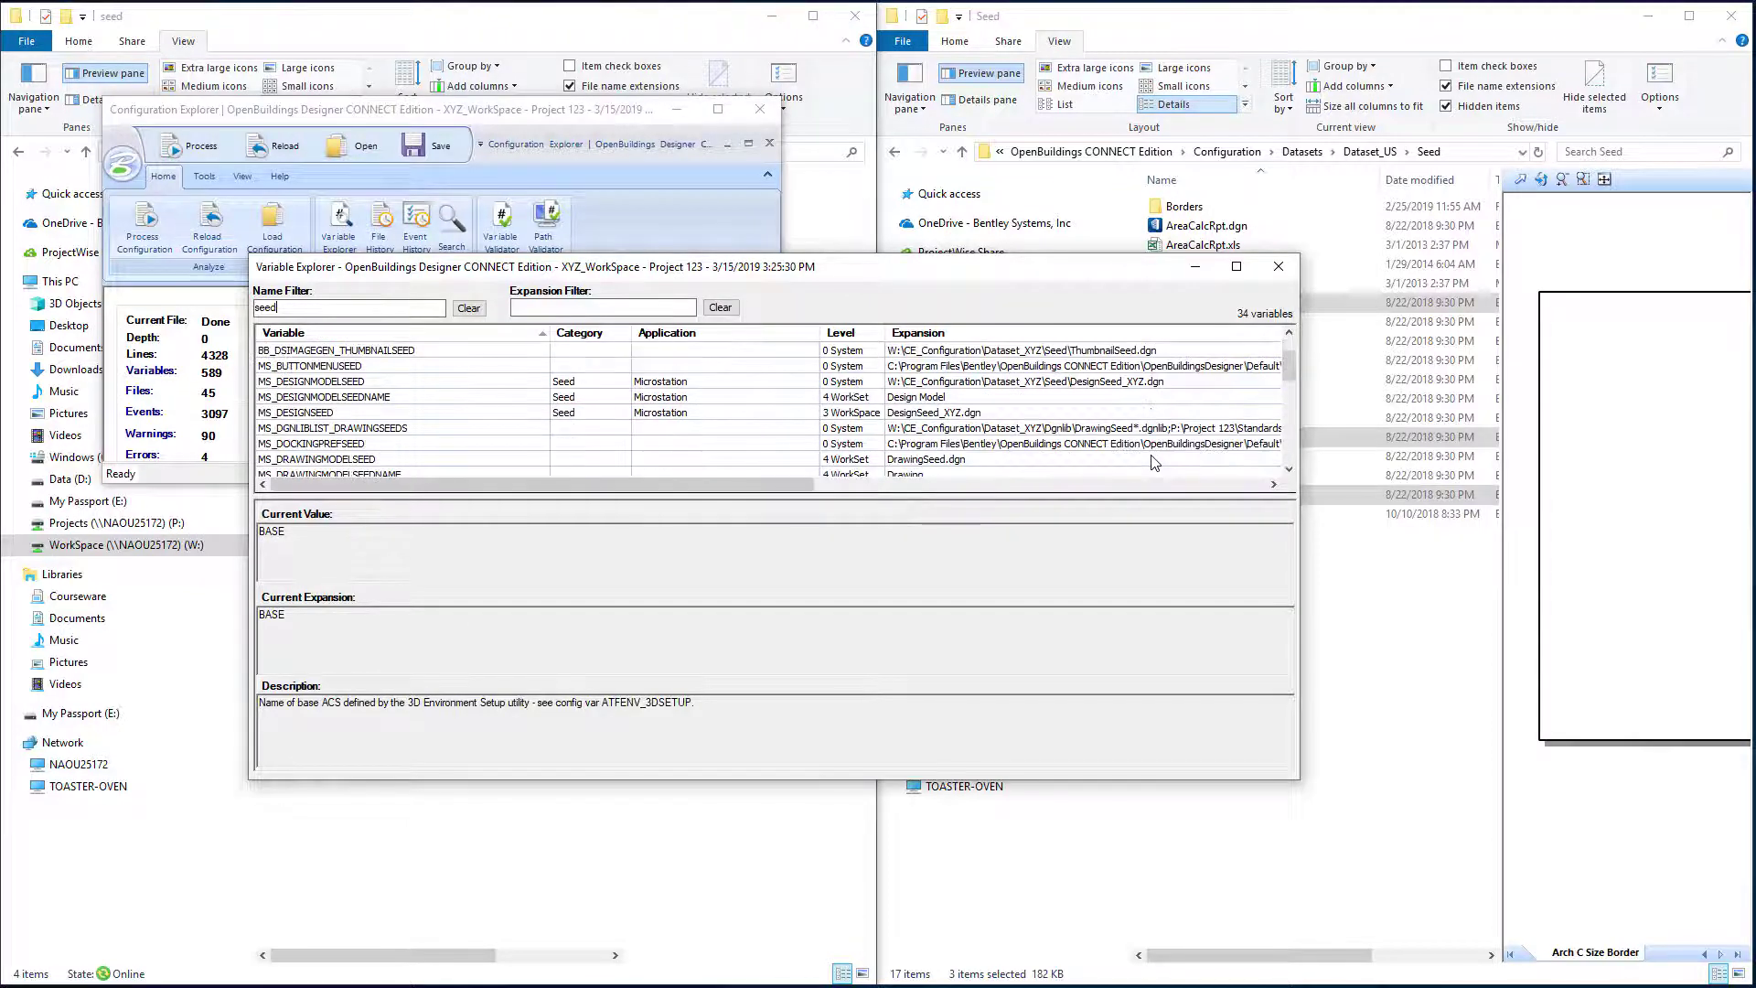
pyautogui.scroll(-3, 1154, 462)
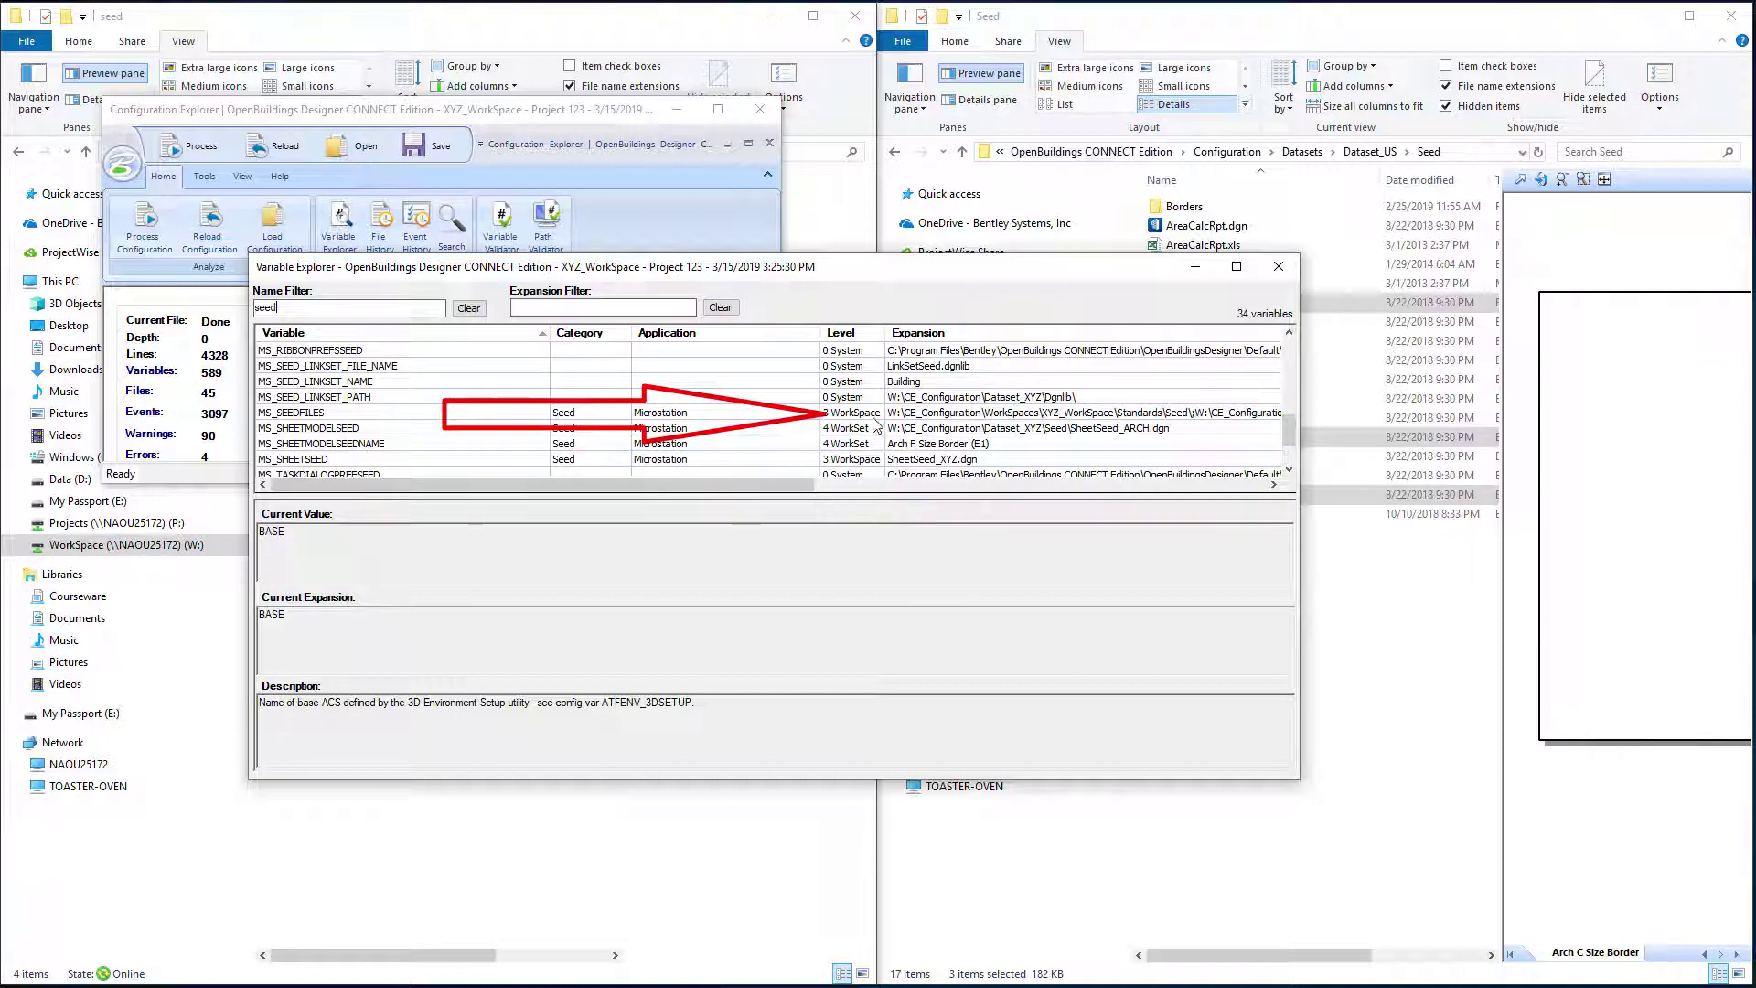
pyautogui.click(384, 416)
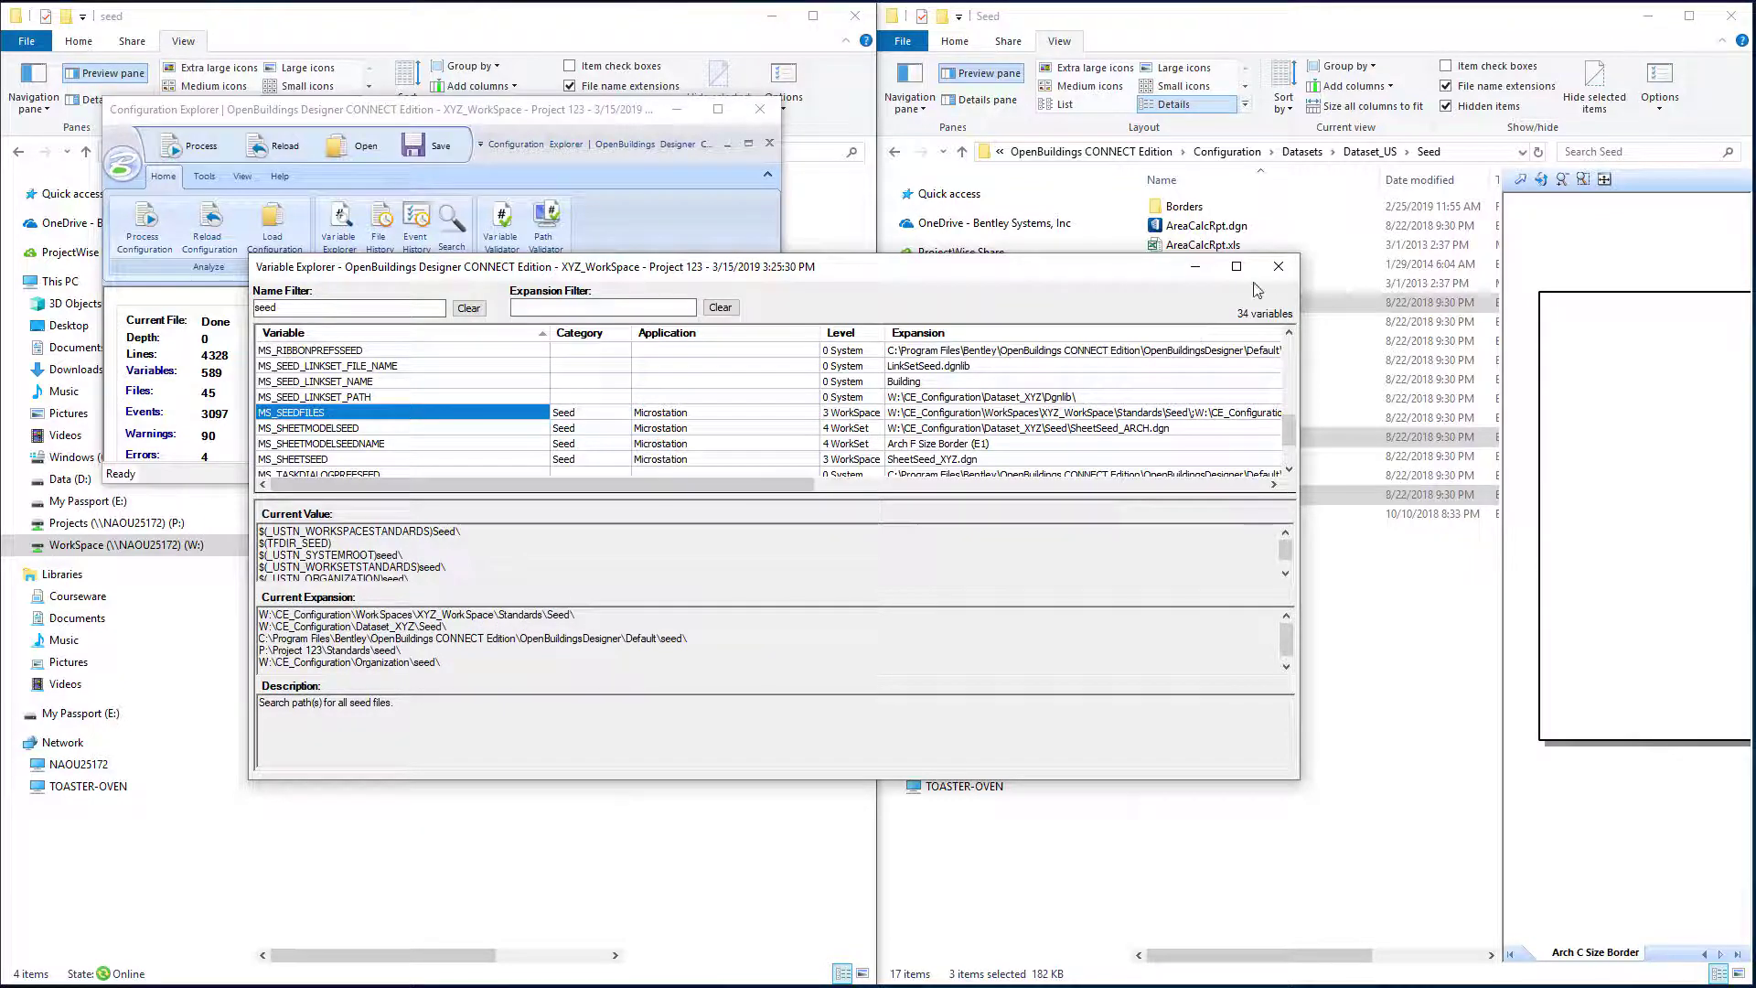
# Leave Configuration Explorer and select WorkSpace XYZ_WorkSpace with WorkSet Project 123.
pyautogui.click(1277, 267)
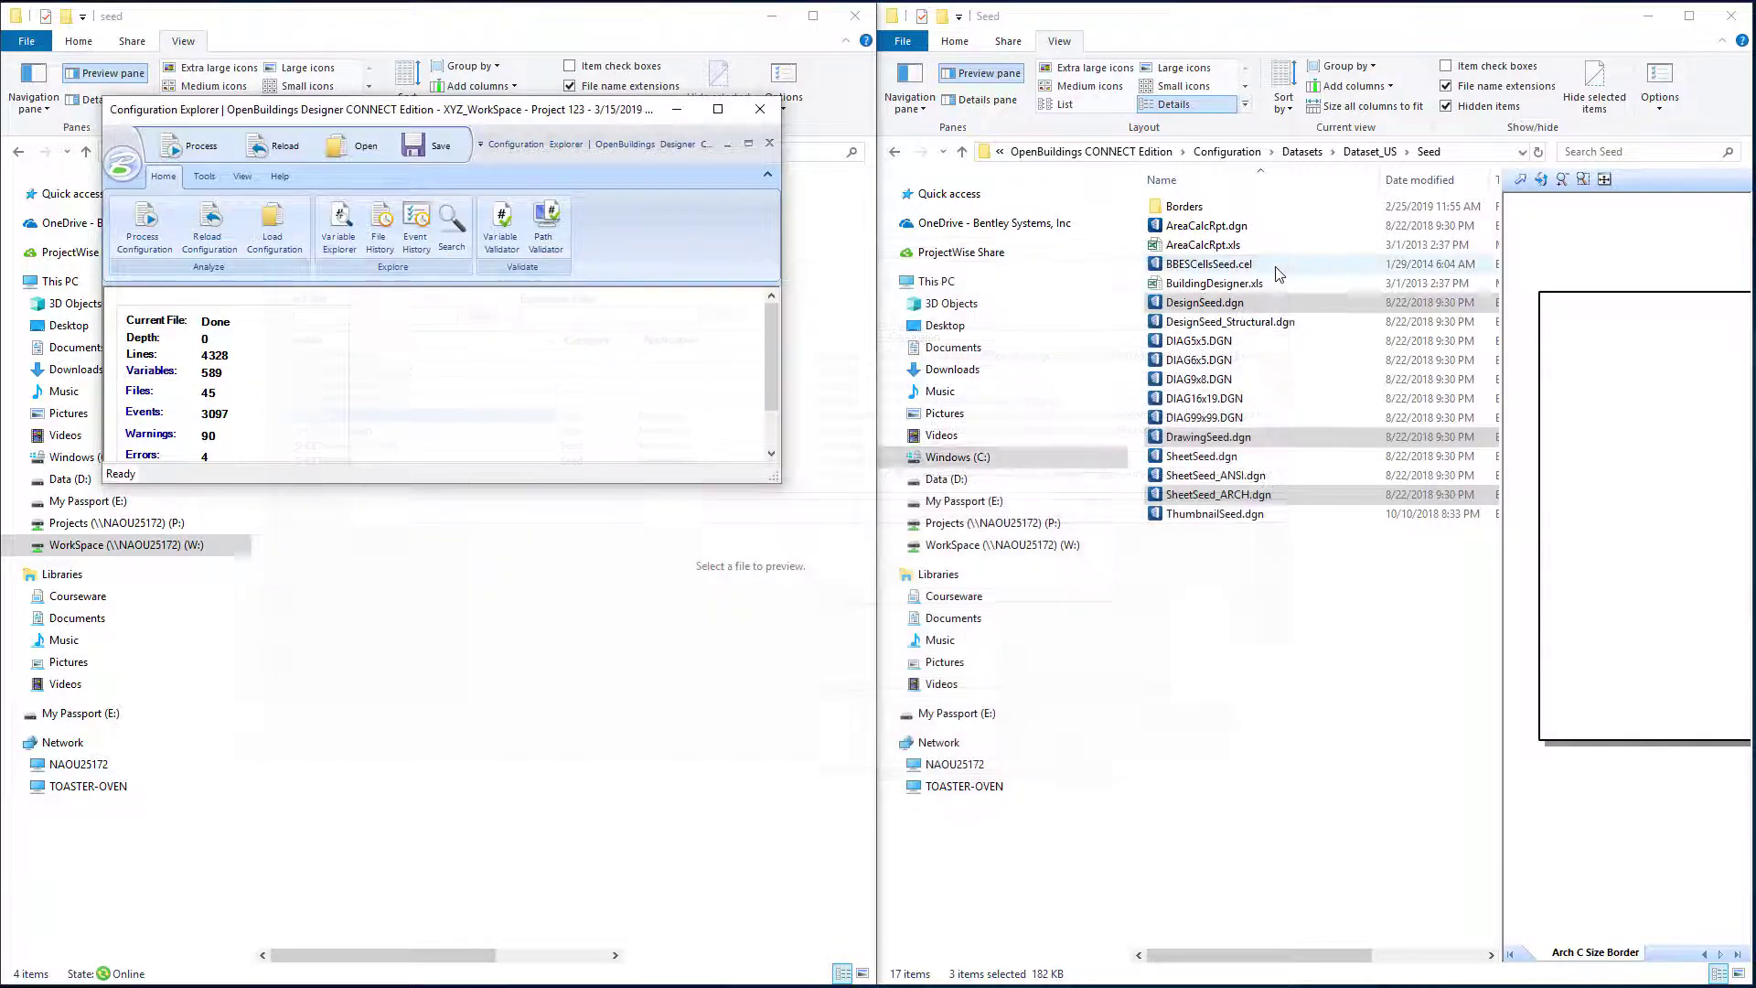
pyautogui.click(760, 109)
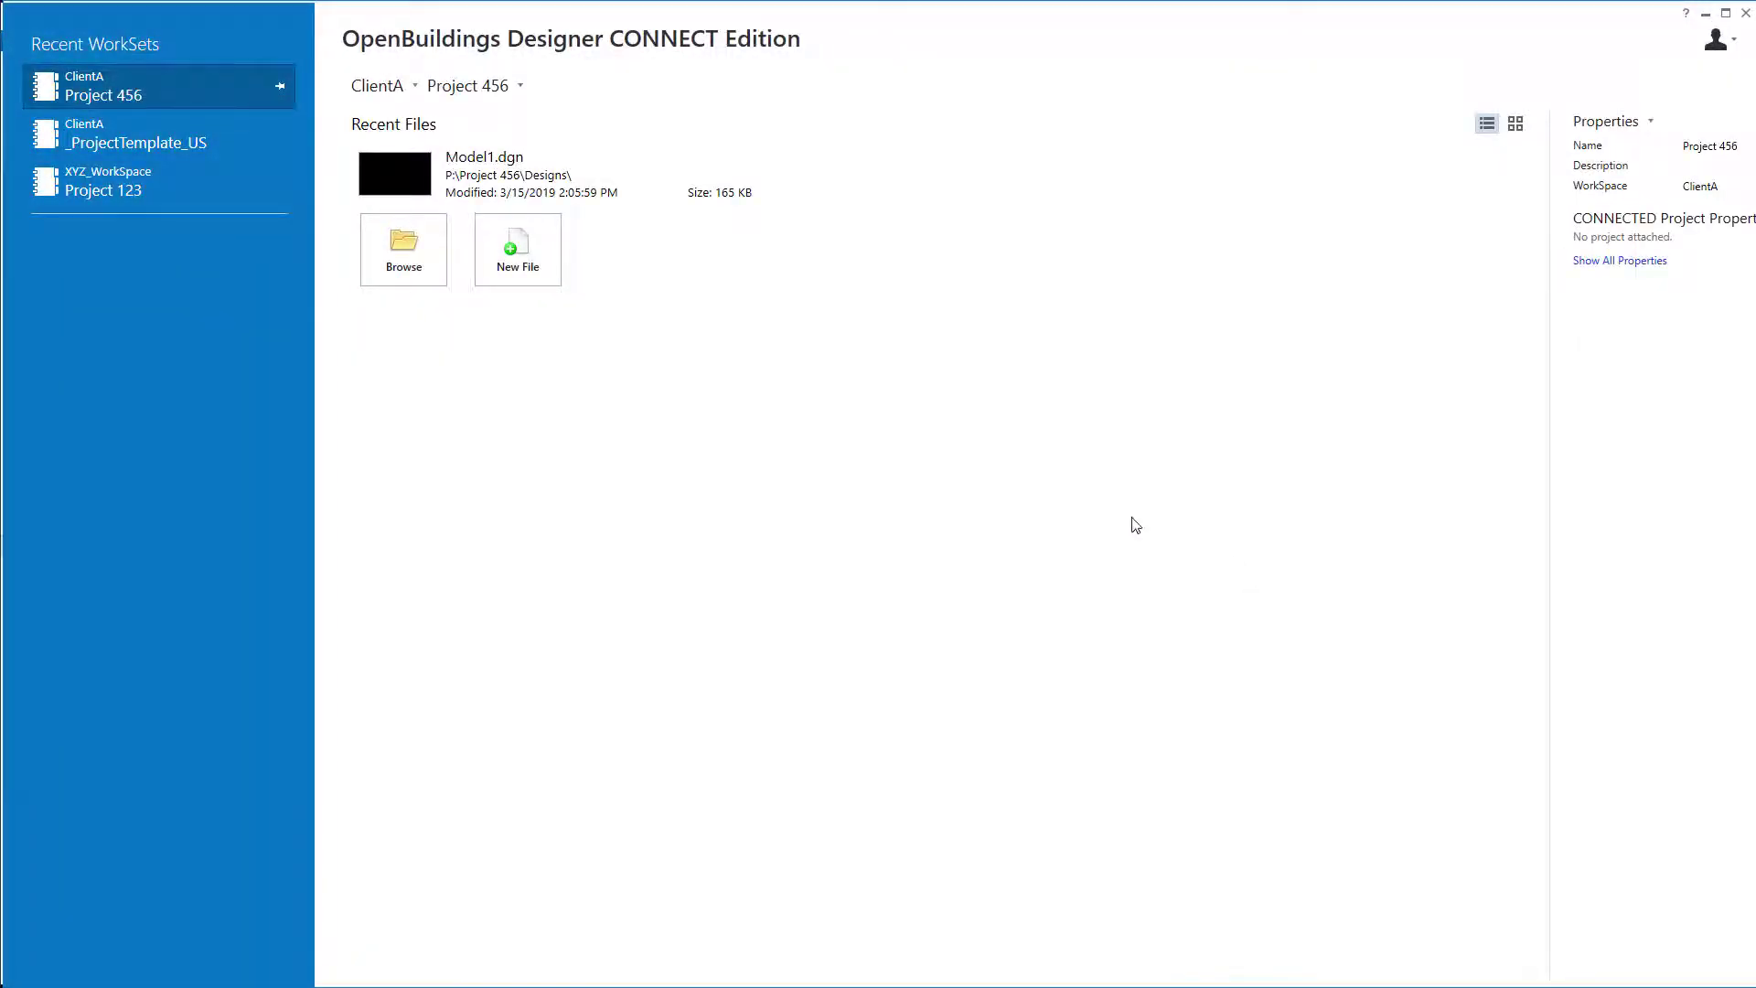
pyautogui.click(417, 84)
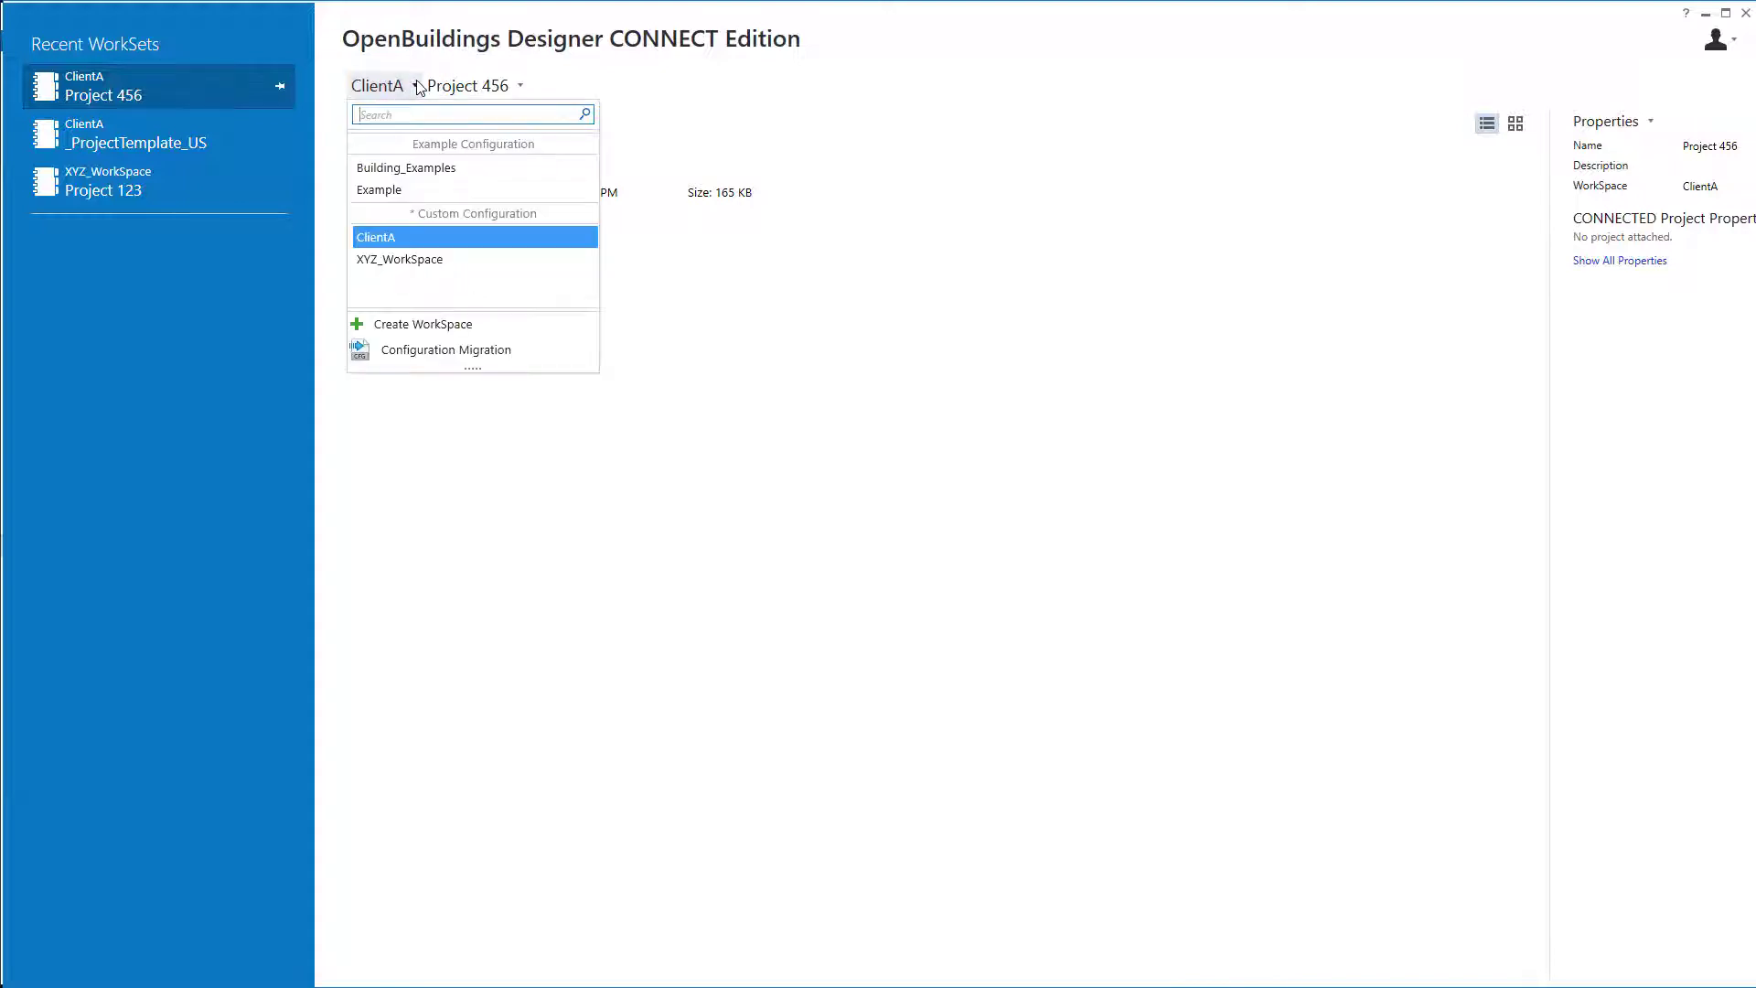
pyautogui.click(424, 262)
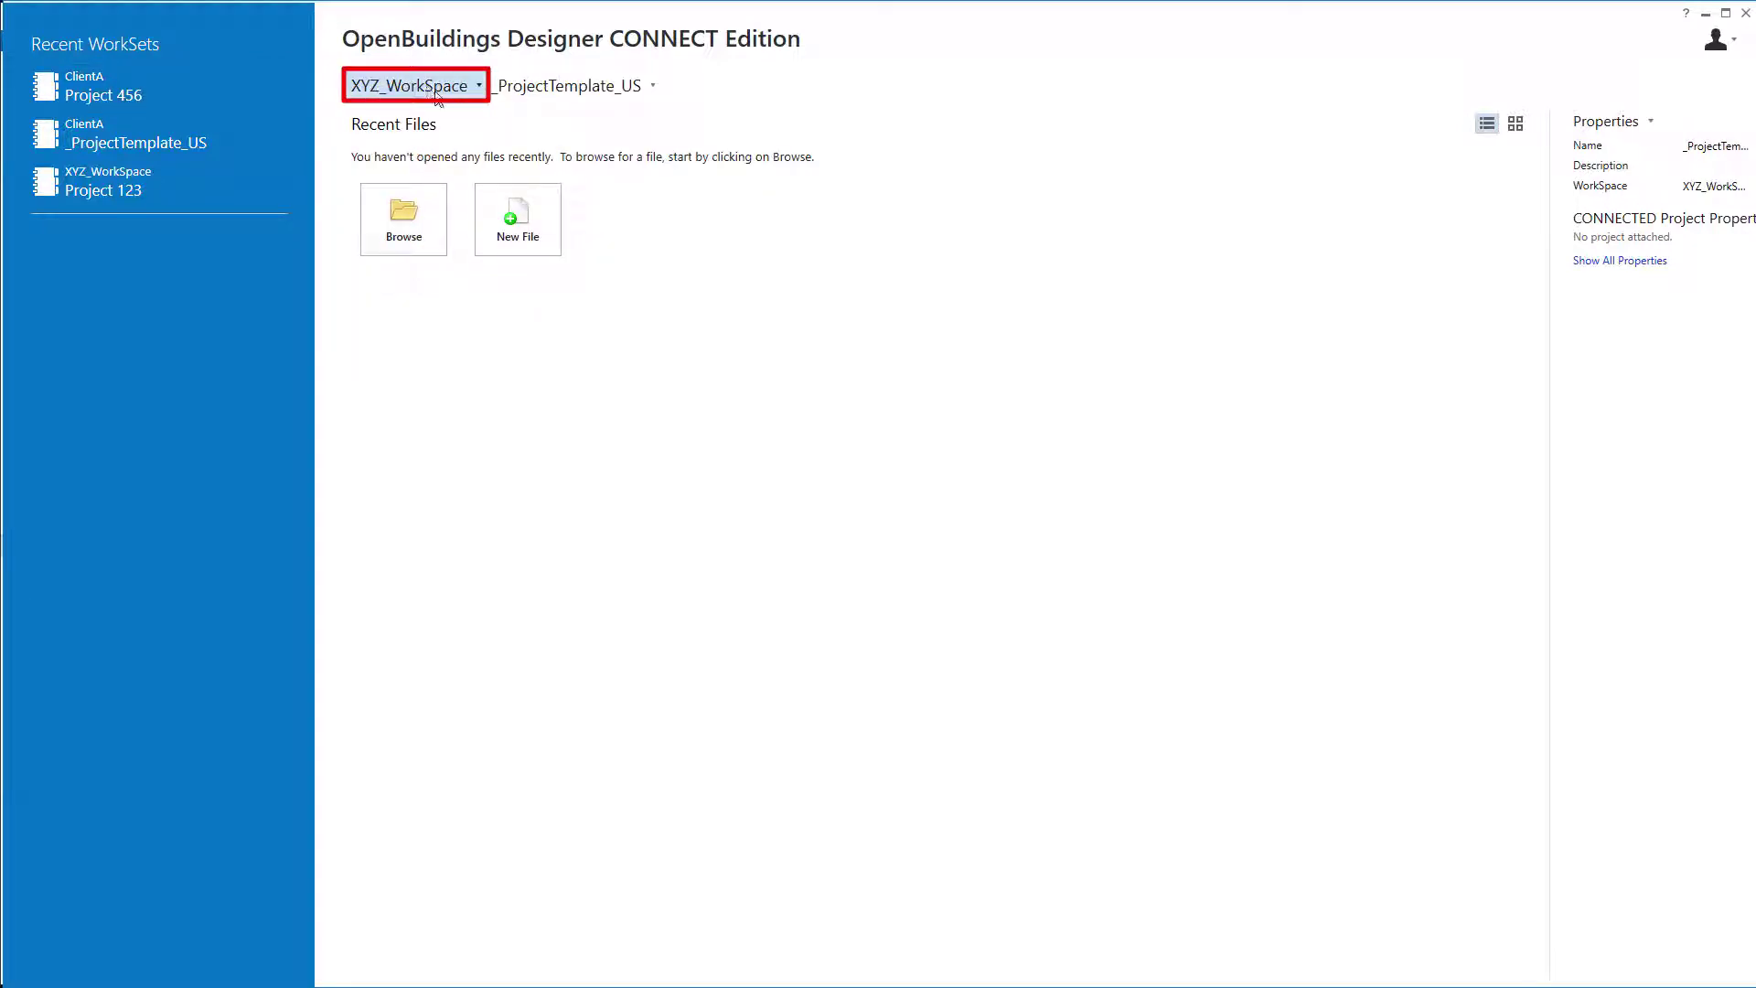
pyautogui.click(654, 85)
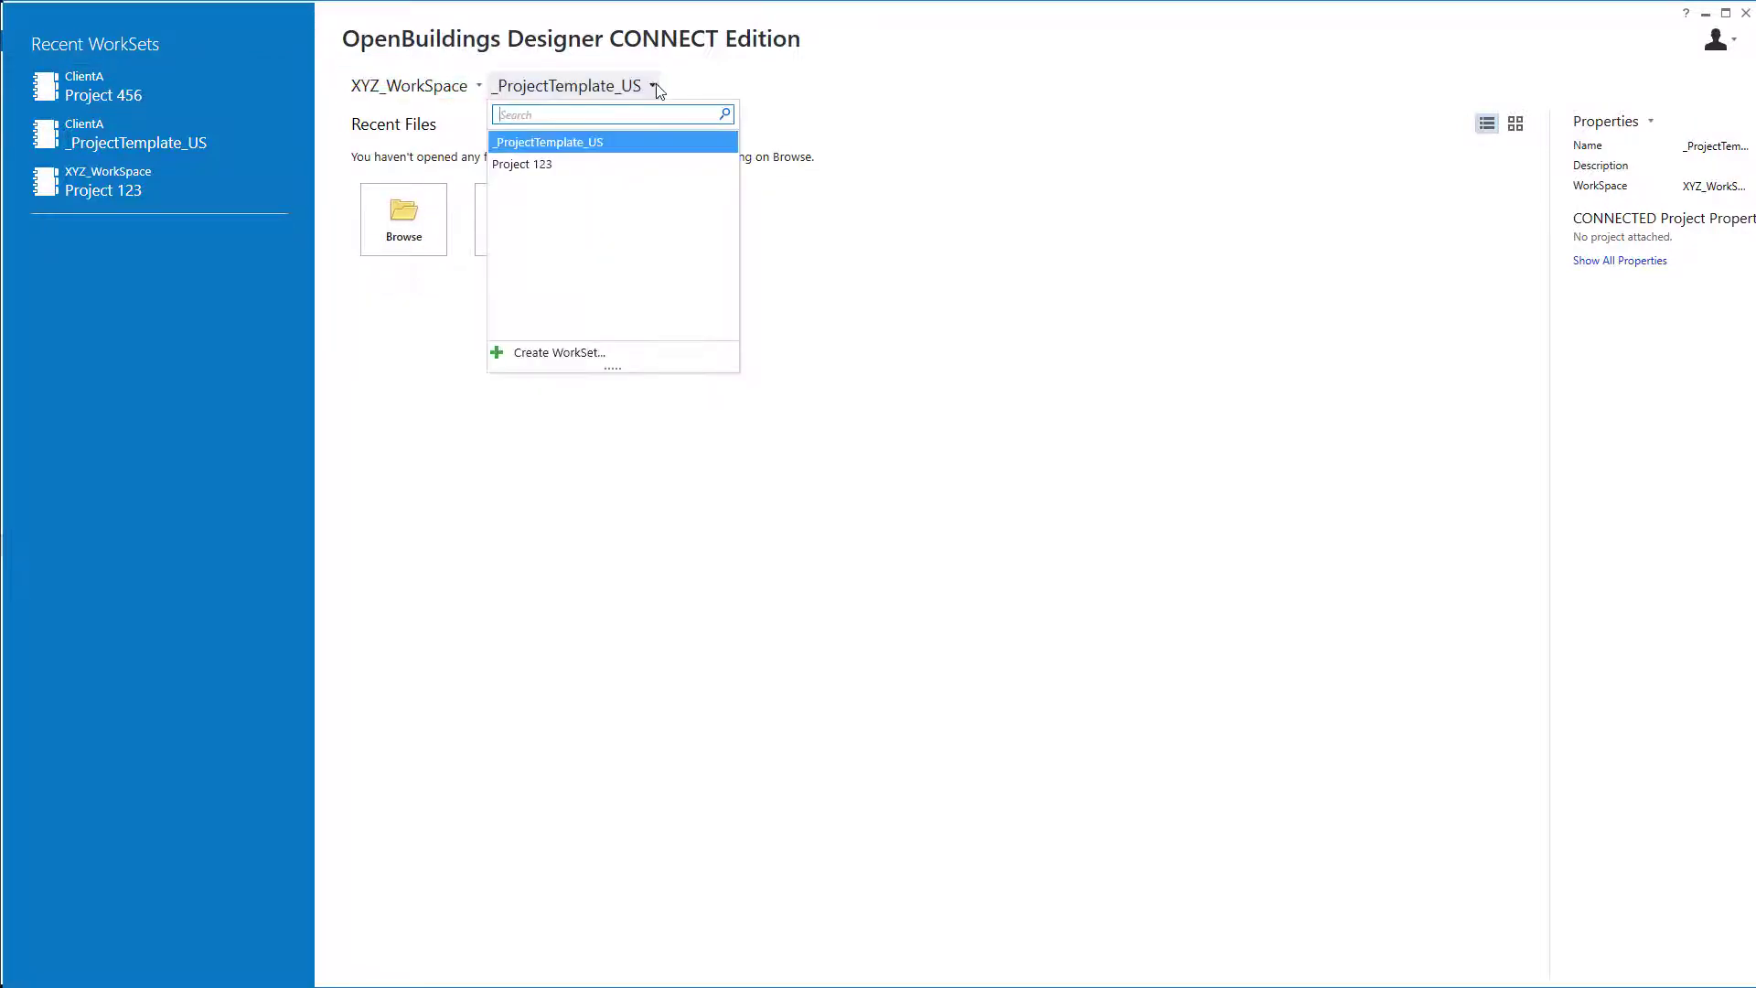
pyautogui.click(601, 165)
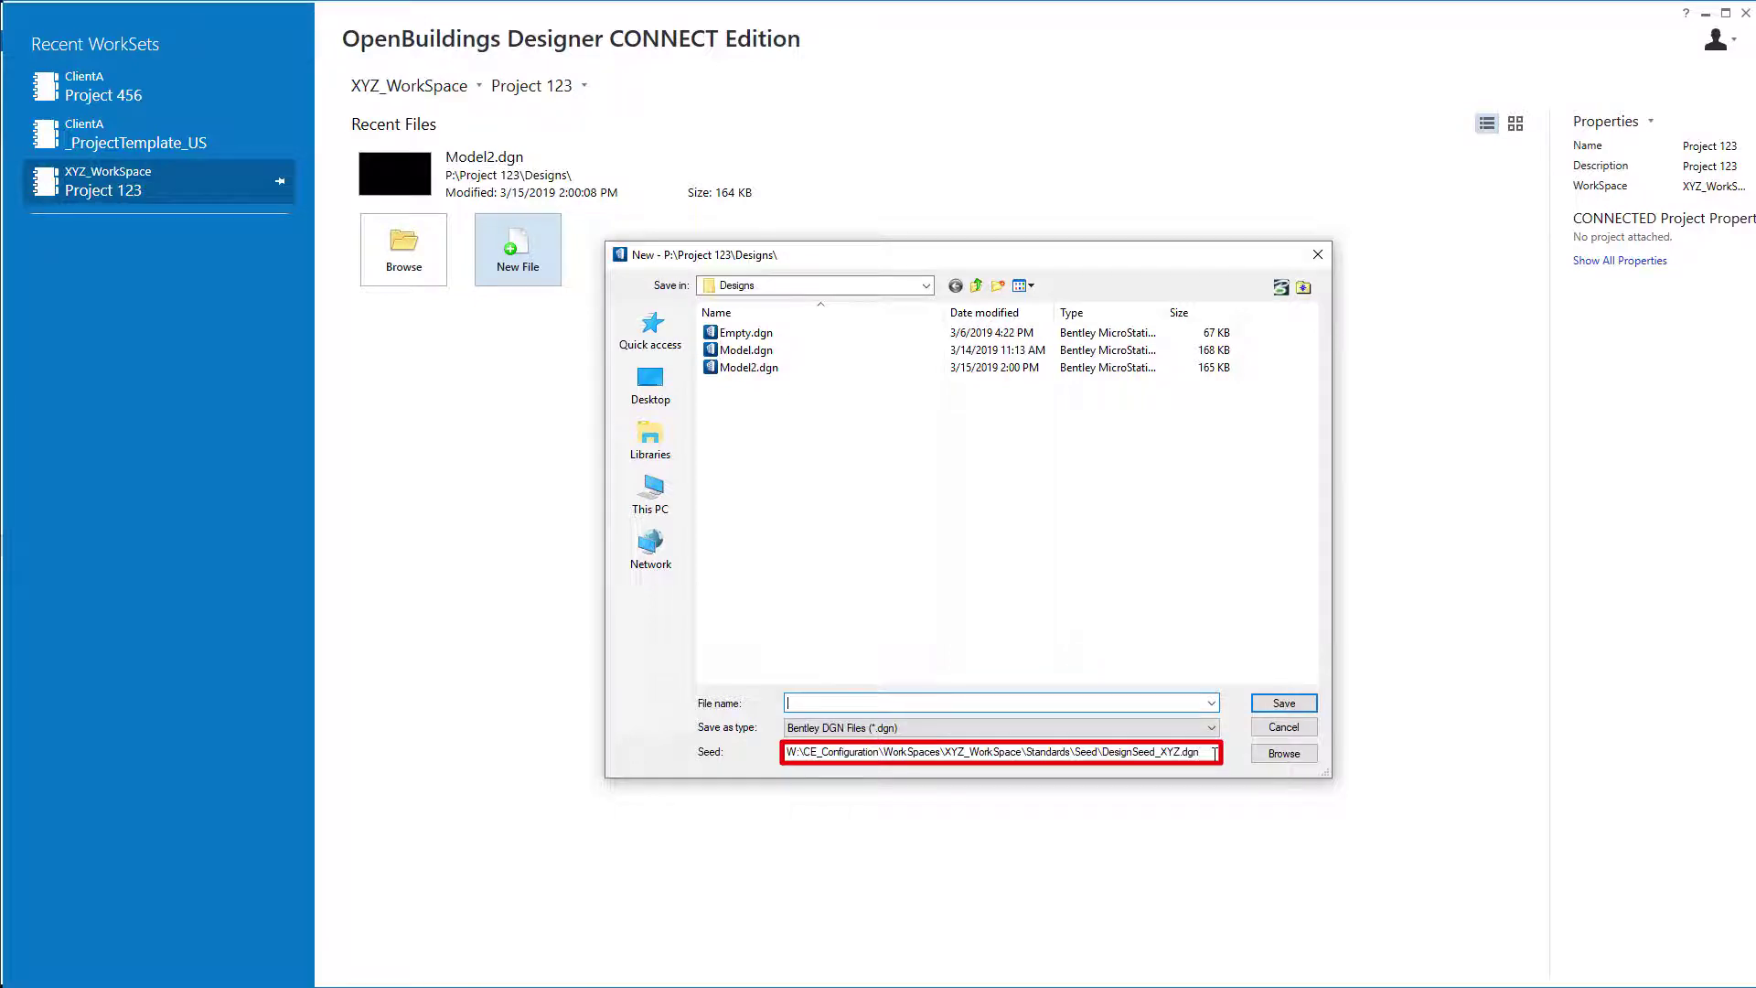
pyautogui.click(1304, 754)
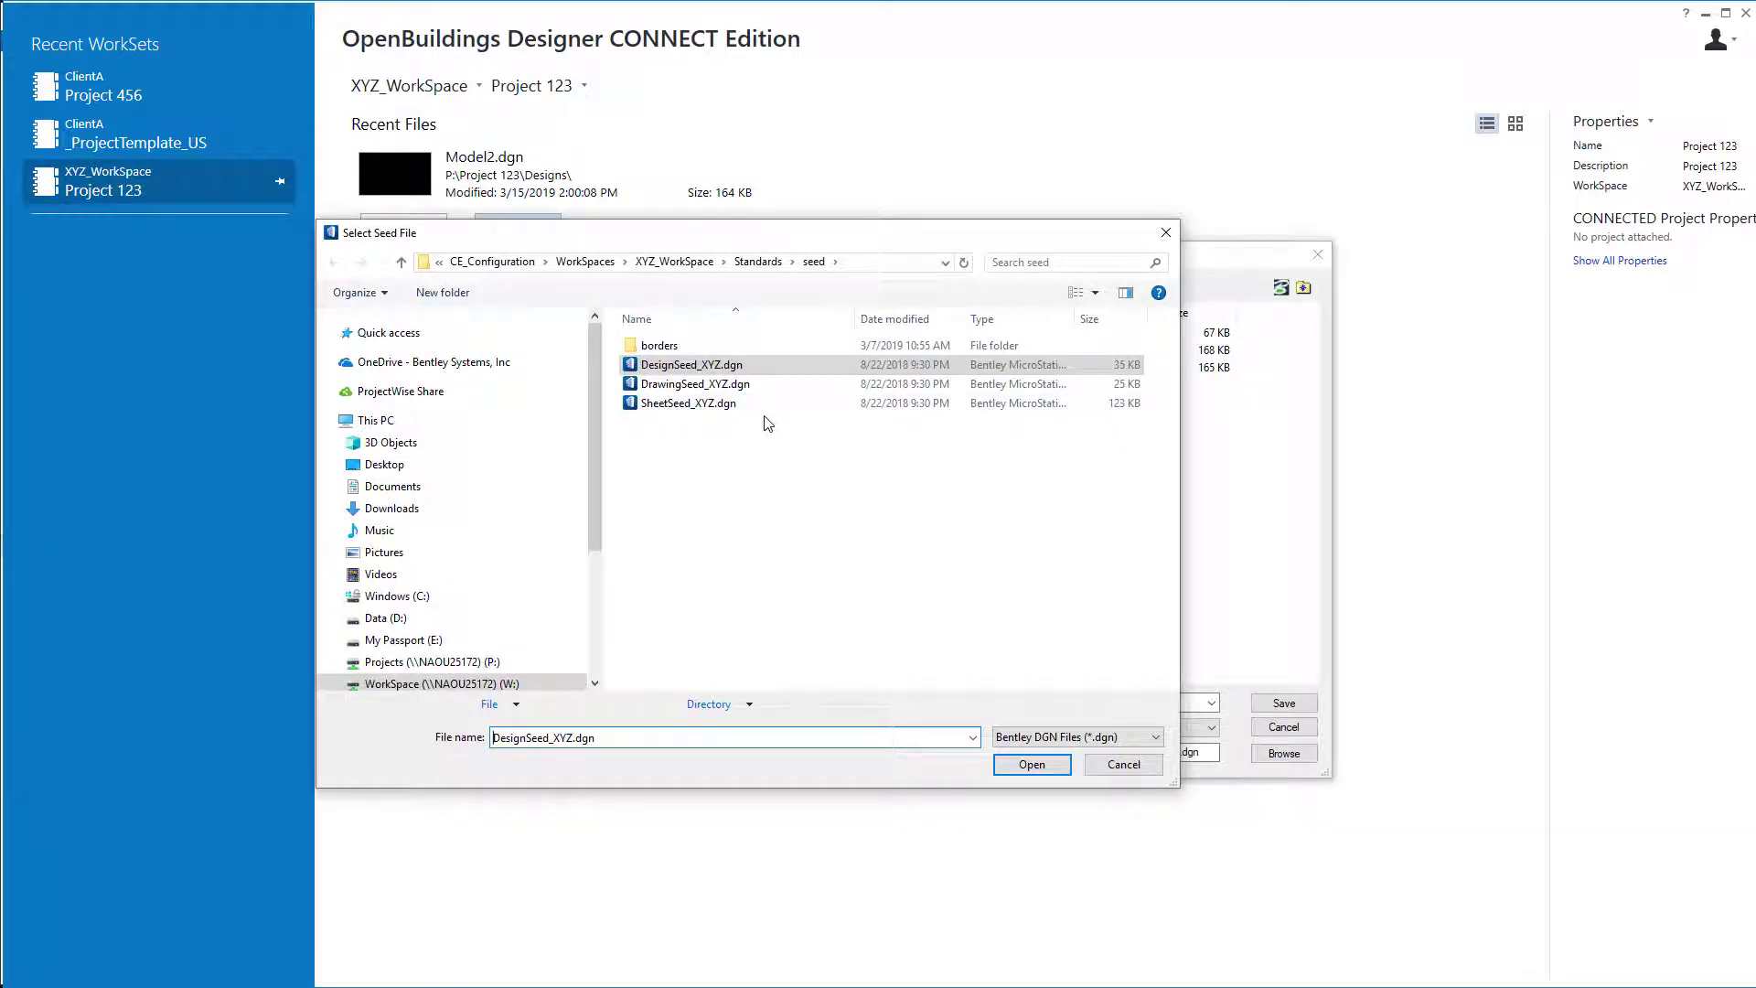
pyautogui.click(1032, 765)
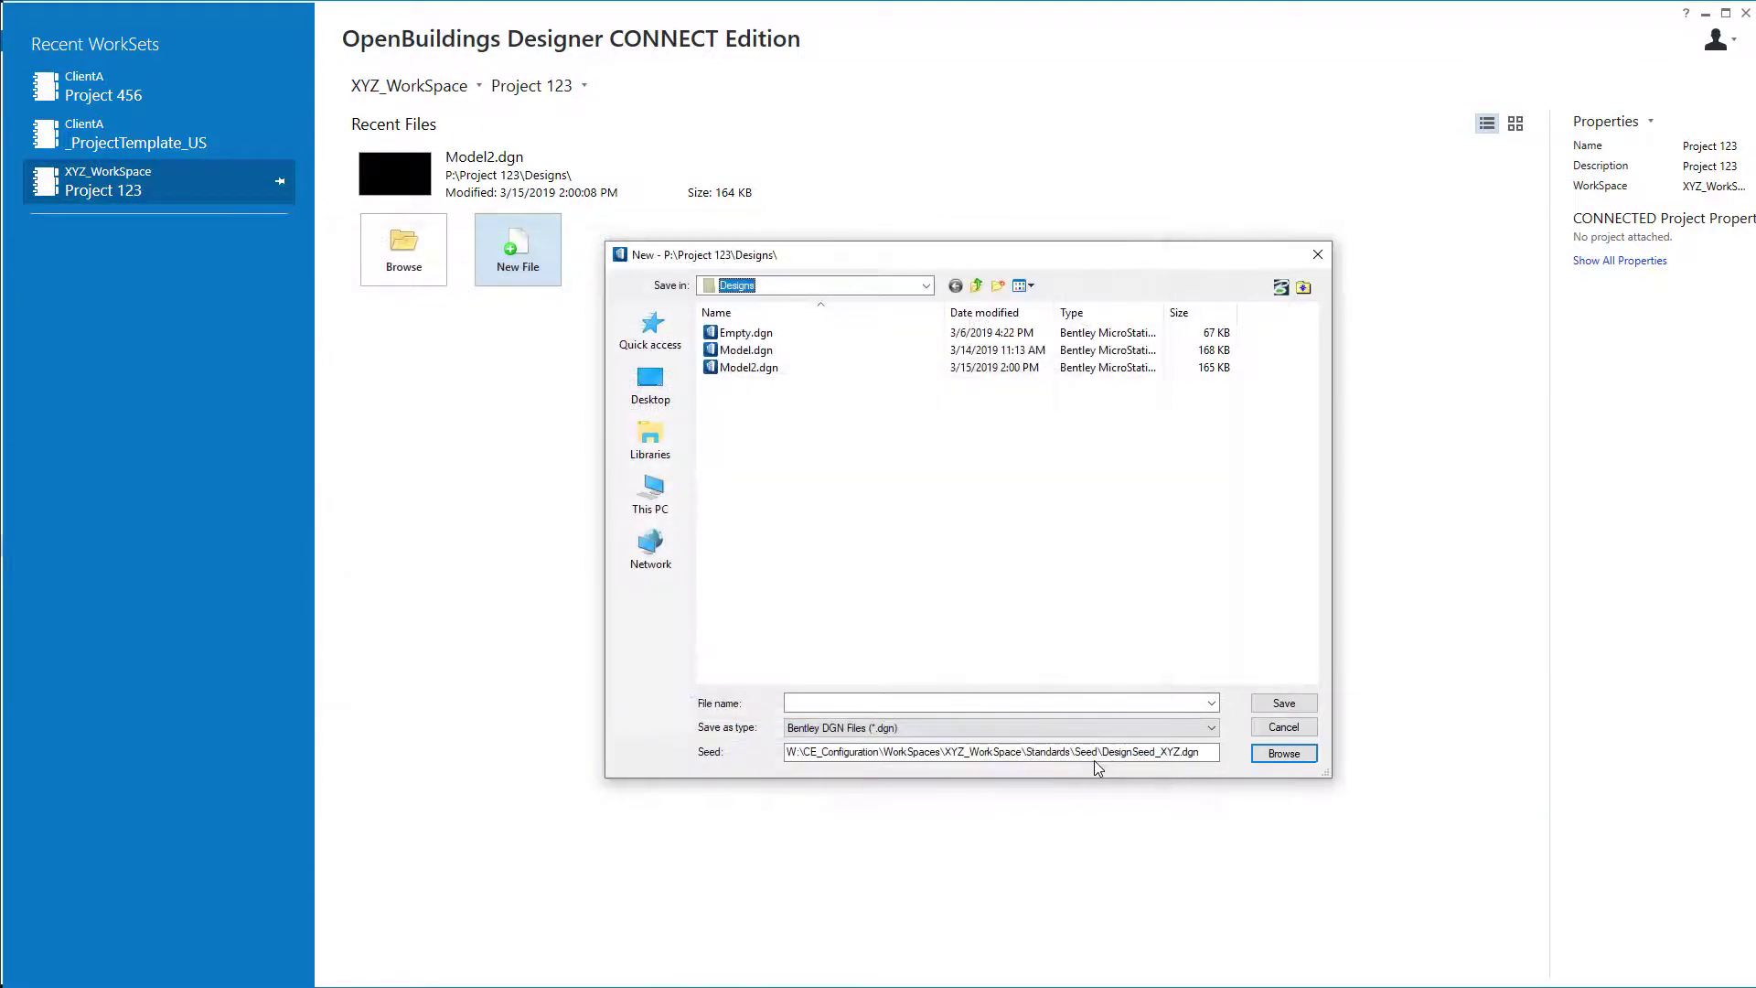